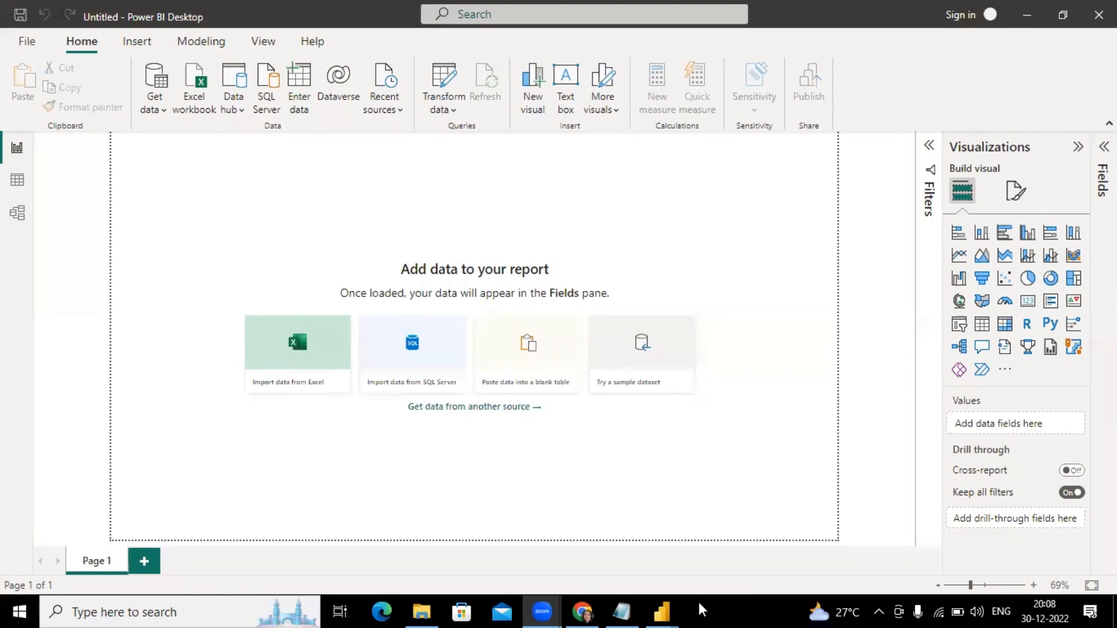
Switch to the Olympics Dataset Analysis report and examine the visuals on the finished Olympics Analysis Dashboard.
mouse_move(676, 609)
click(739, 507)
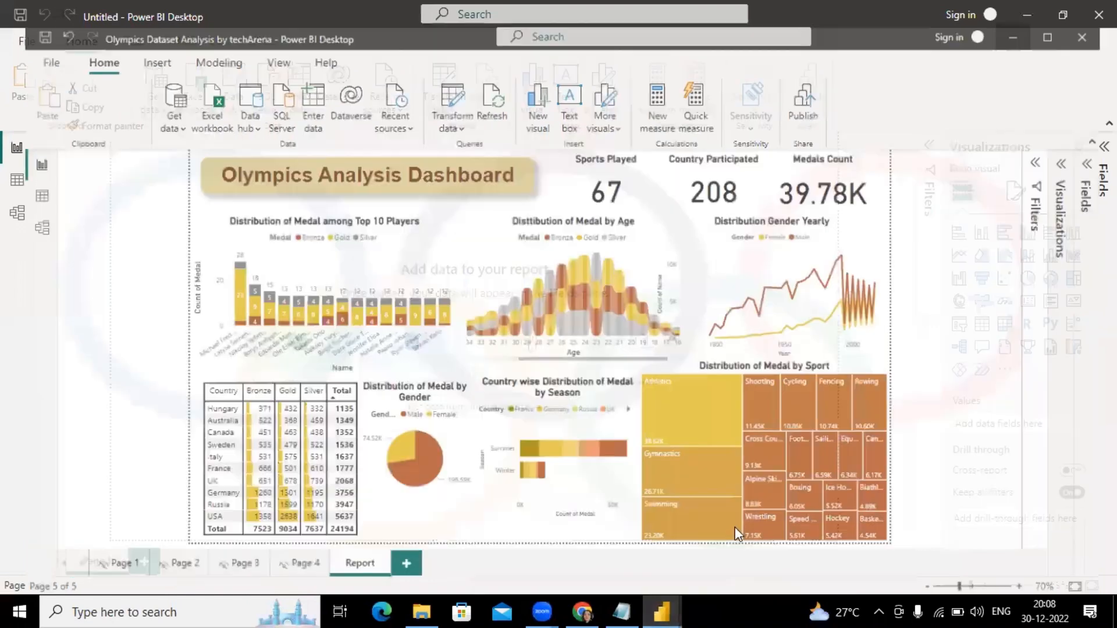
mouse_move(739, 508)
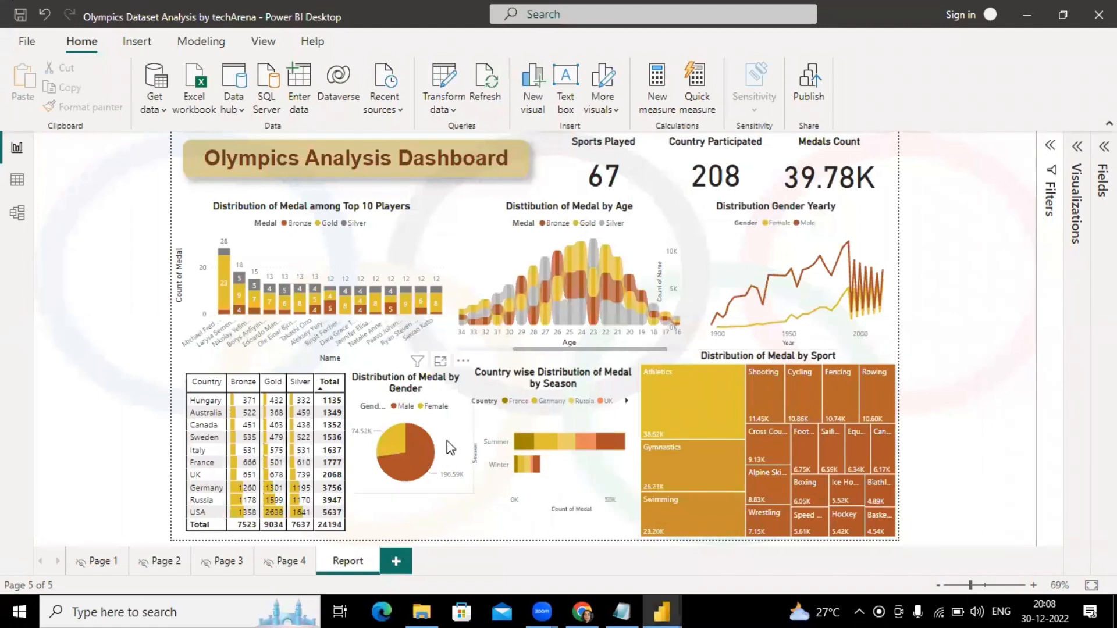
mouse_move(551, 446)
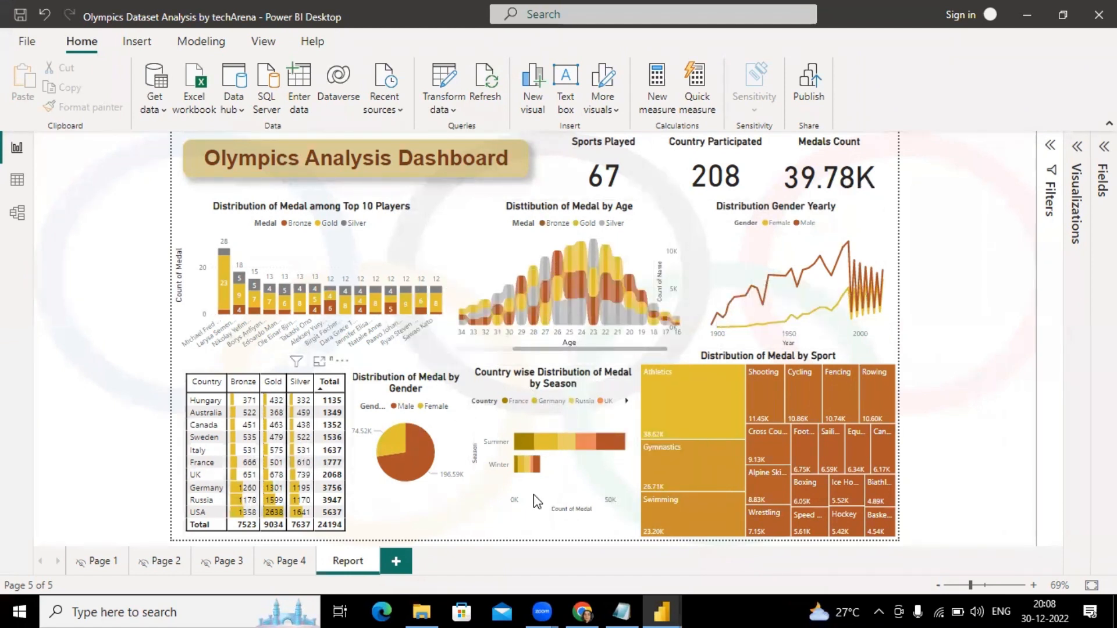
mouse_move(832, 405)
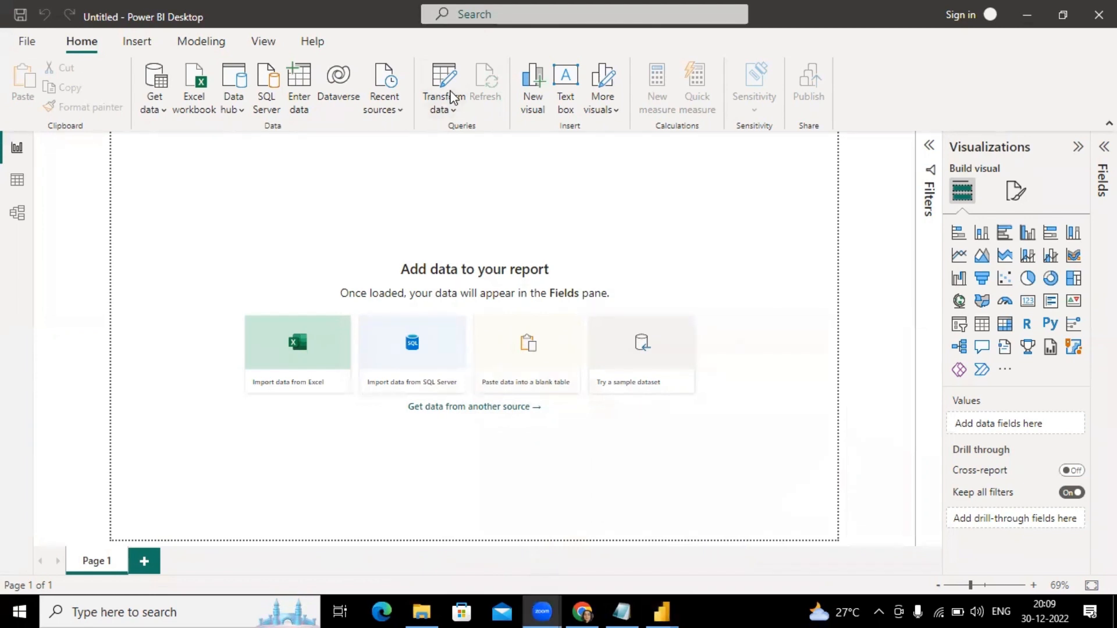
Connect to the Olympics Dataset Excel workbook and select the athlete_events and country_definitions sheets for import.
click(155, 92)
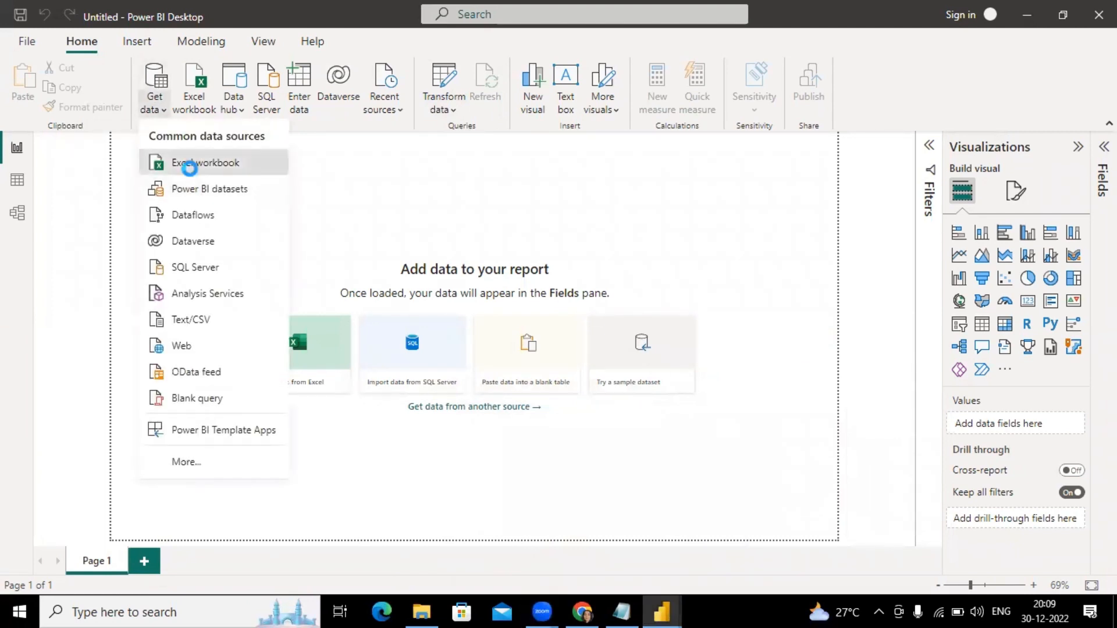
click(190, 170)
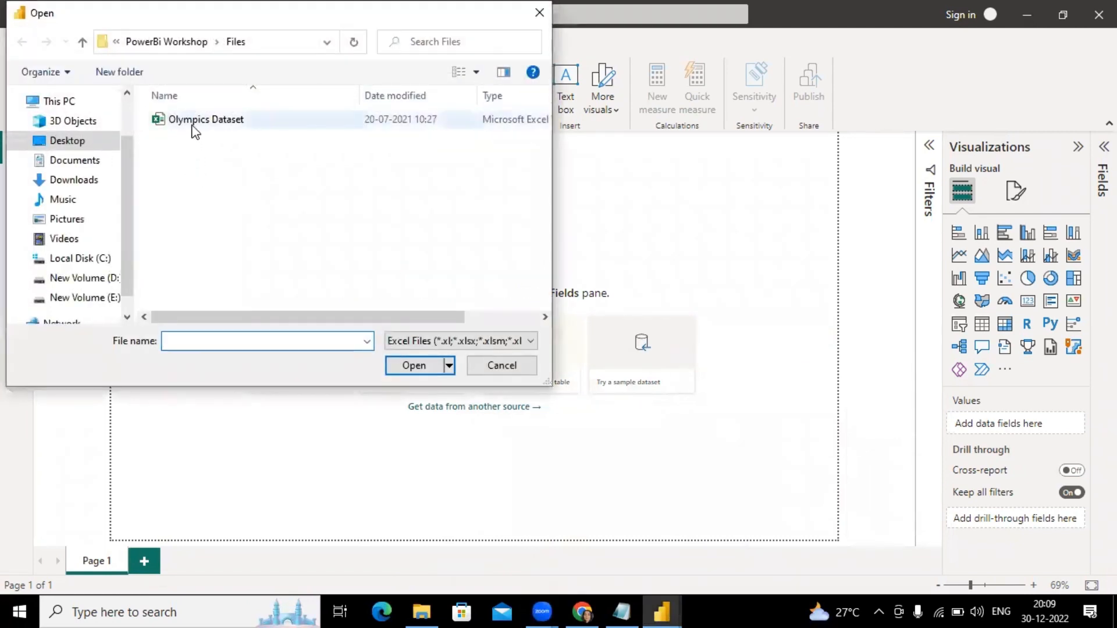
click(194, 120)
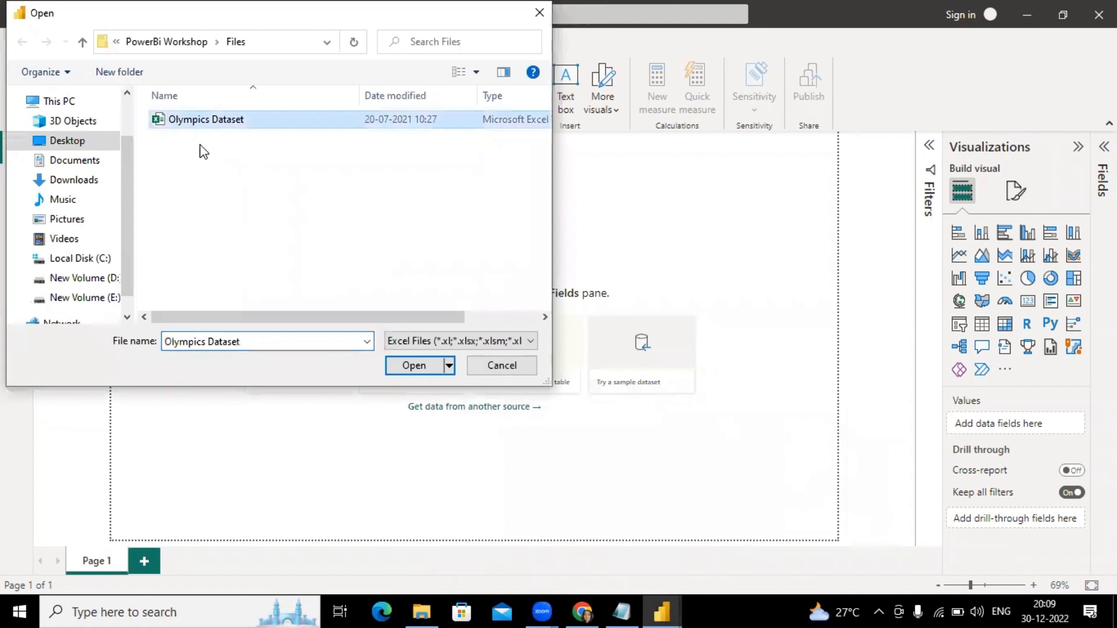
click(403, 362)
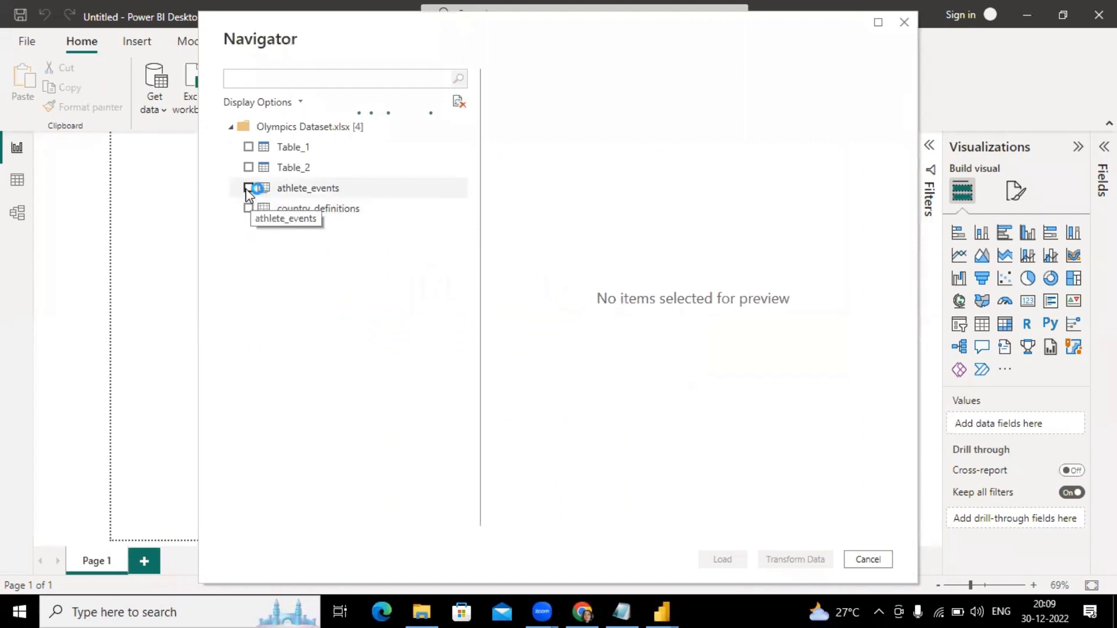
click(249, 189)
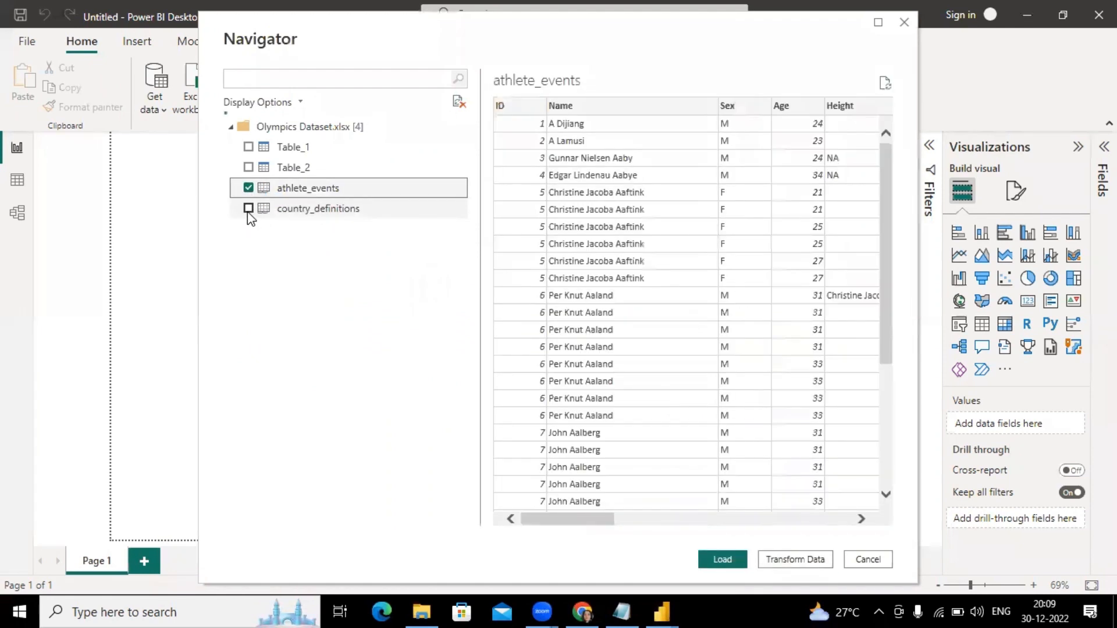
click(248, 210)
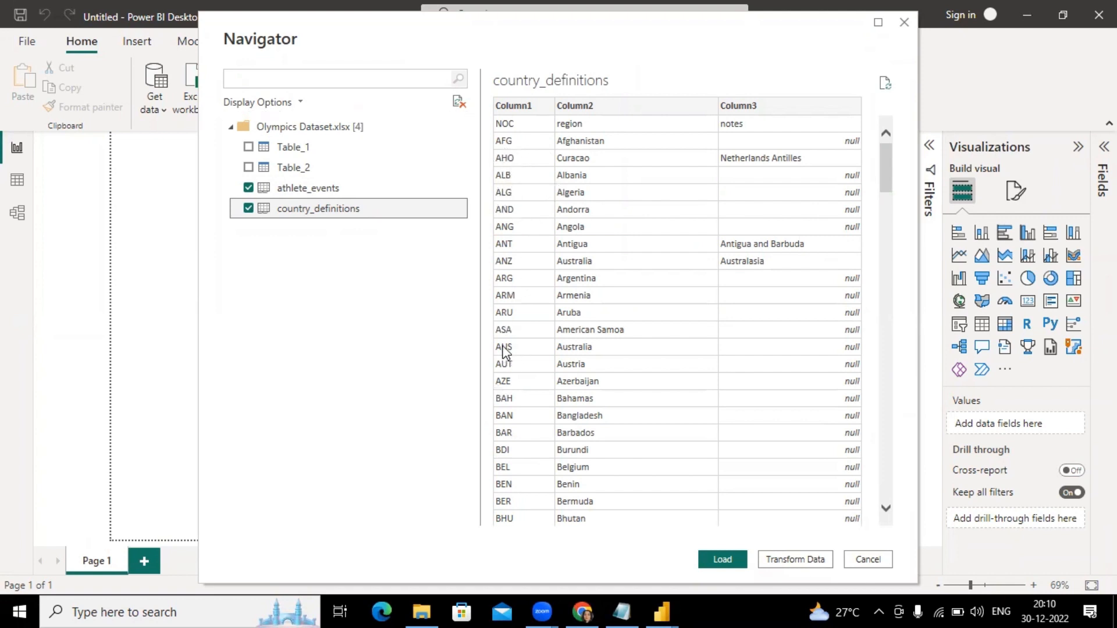
Compare the previews of country_definitions and athlete_events and look through the rows of each.
scroll(520, 518, down, 6)
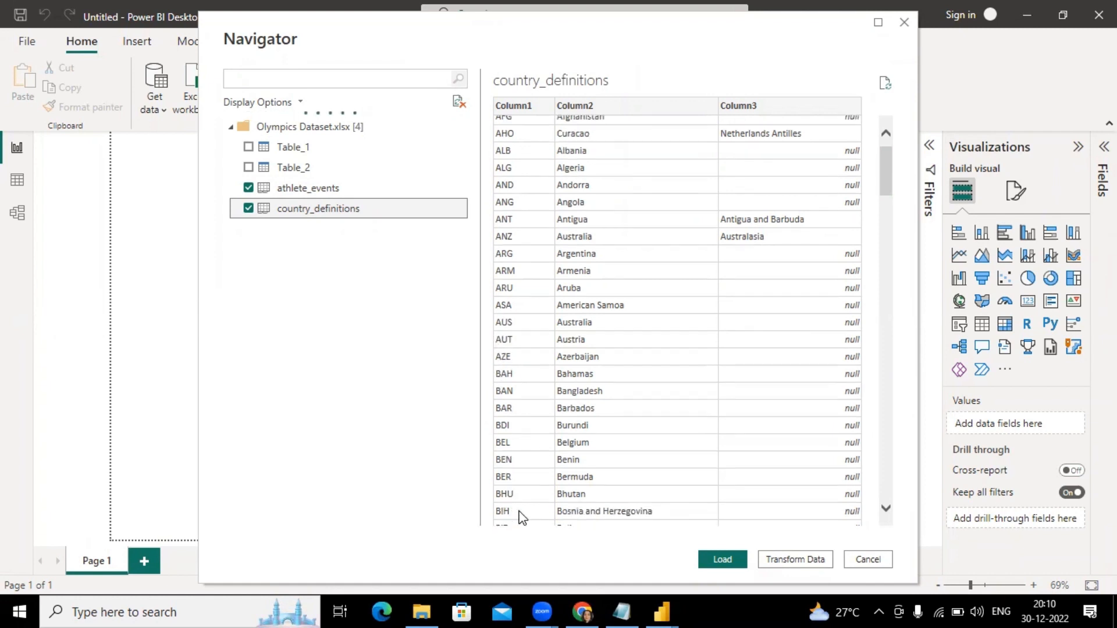
scroll(520, 518, up, 6)
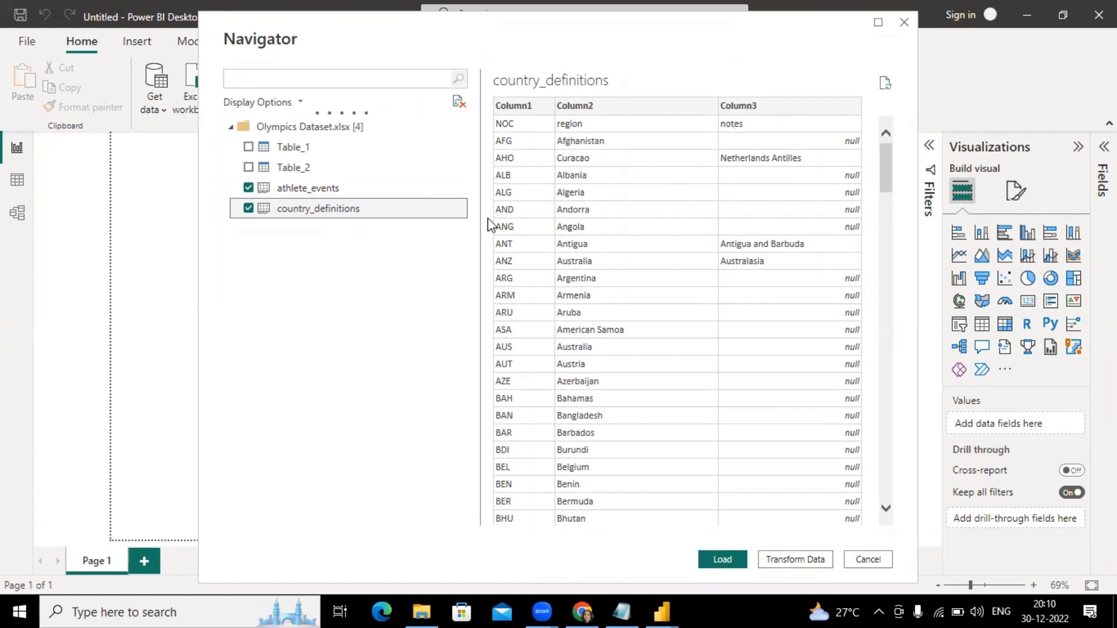
click(319, 191)
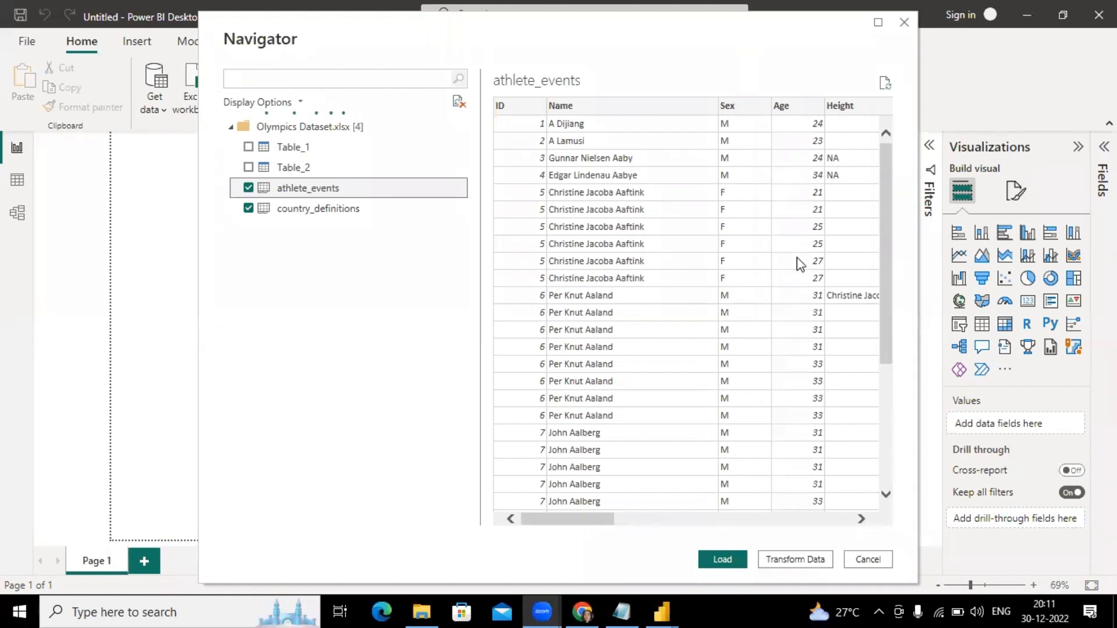
click(314, 210)
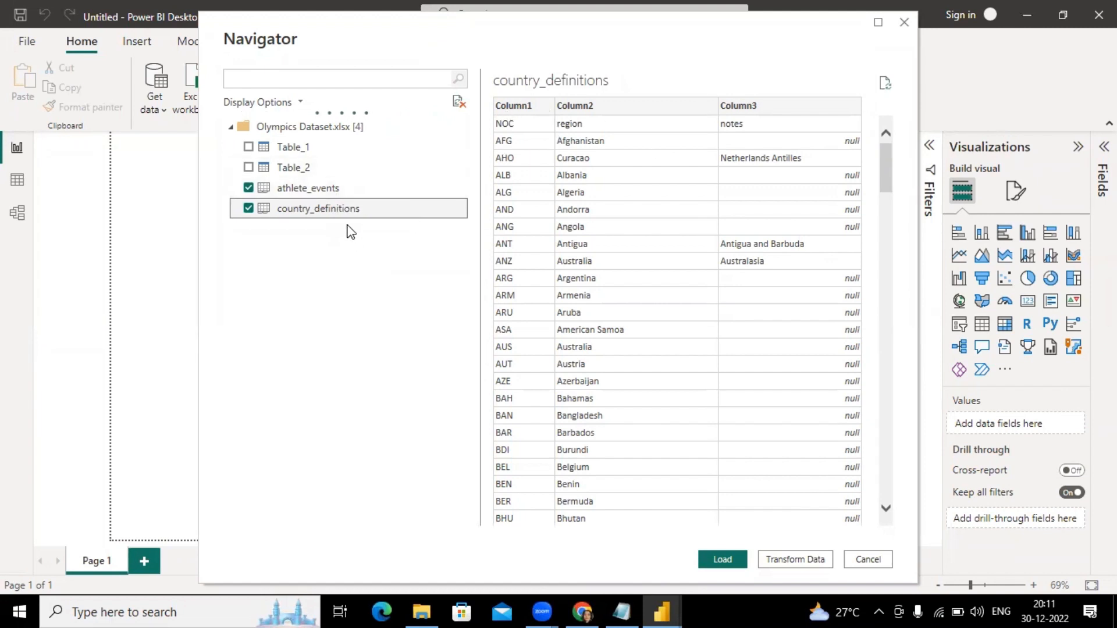
click(314, 191)
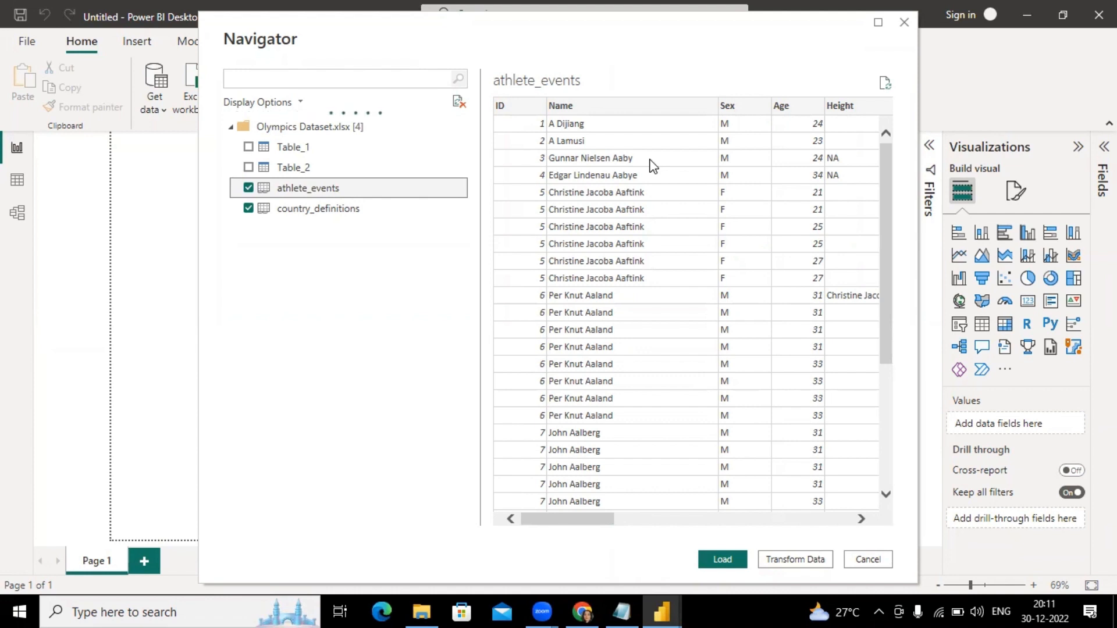
scroll(771, 317, down, 1)
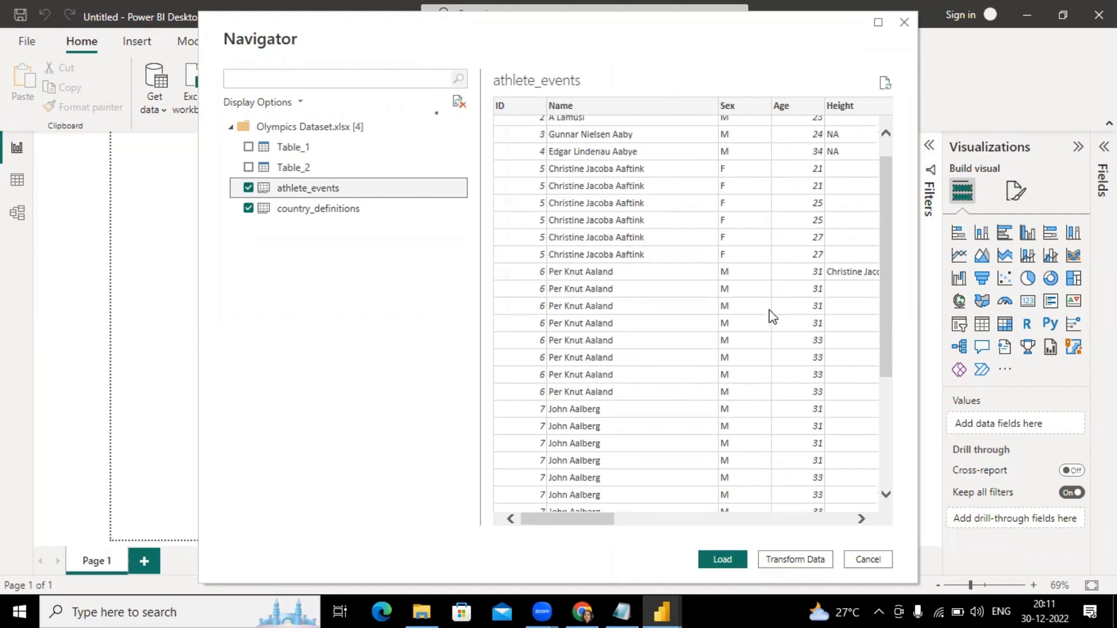
scroll(762, 329, down, 5)
scroll(738, 365, up, 6)
scroll(736, 367, down, 6)
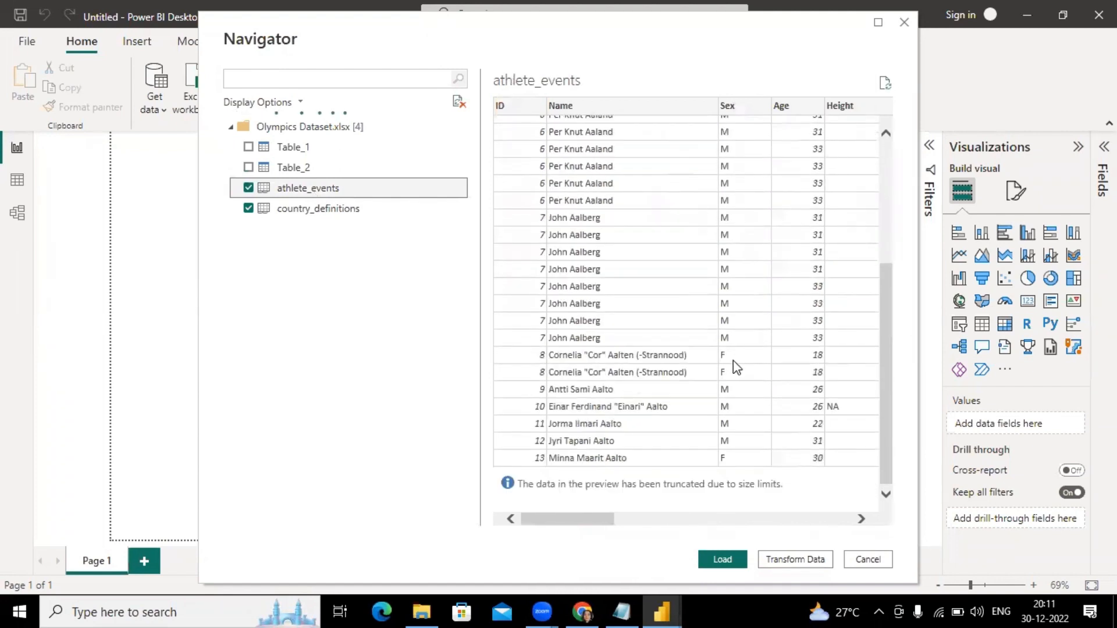
scroll(736, 364, up, 5)
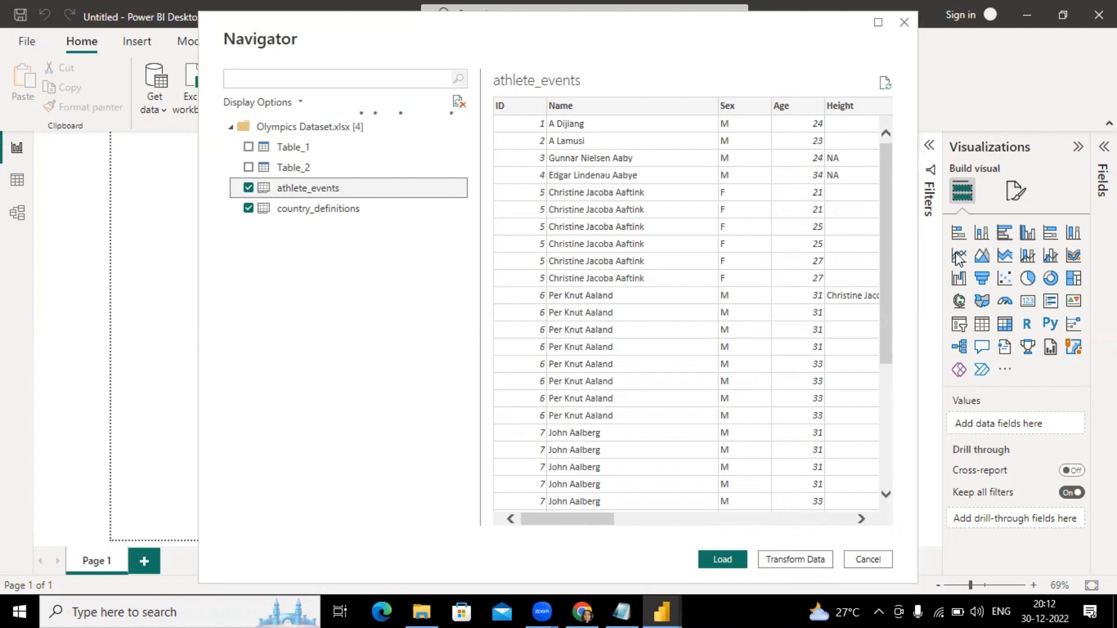
Examine all columns of the athlete_events preview, from ID through Team, Games, Season, City, Sport and Event to Medal.
click(592, 515)
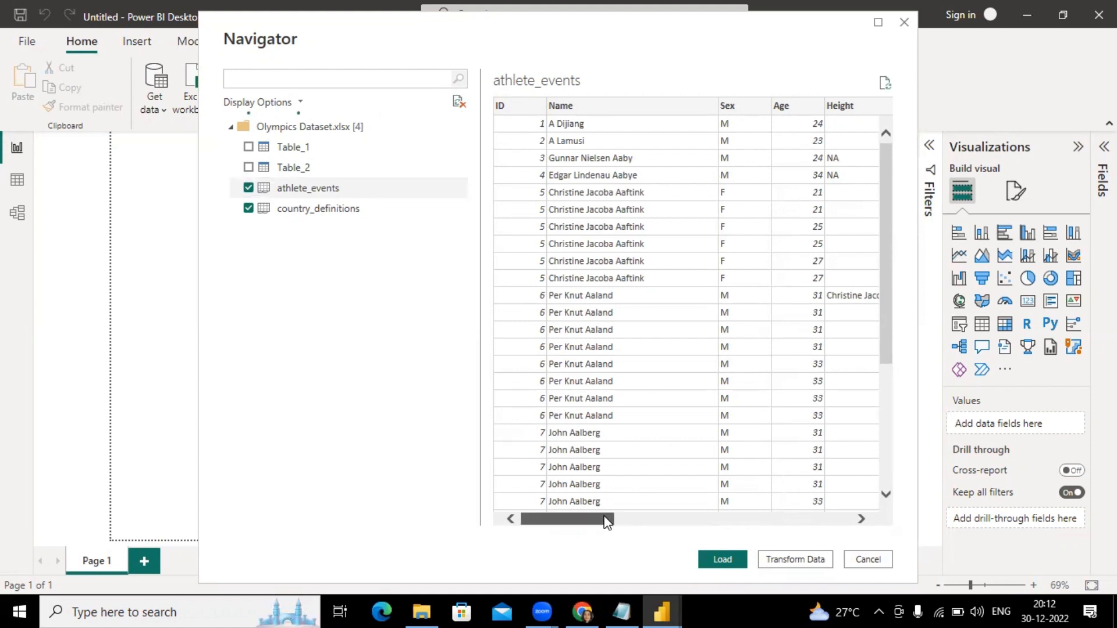
drag(604, 517, 690, 523)
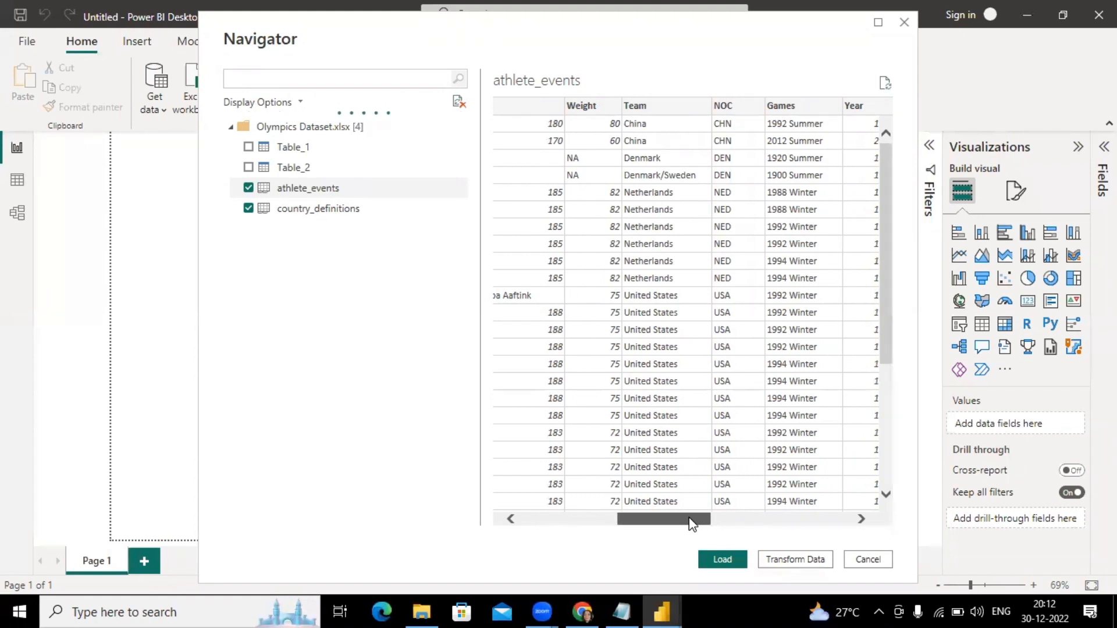
drag(691, 523, 708, 523)
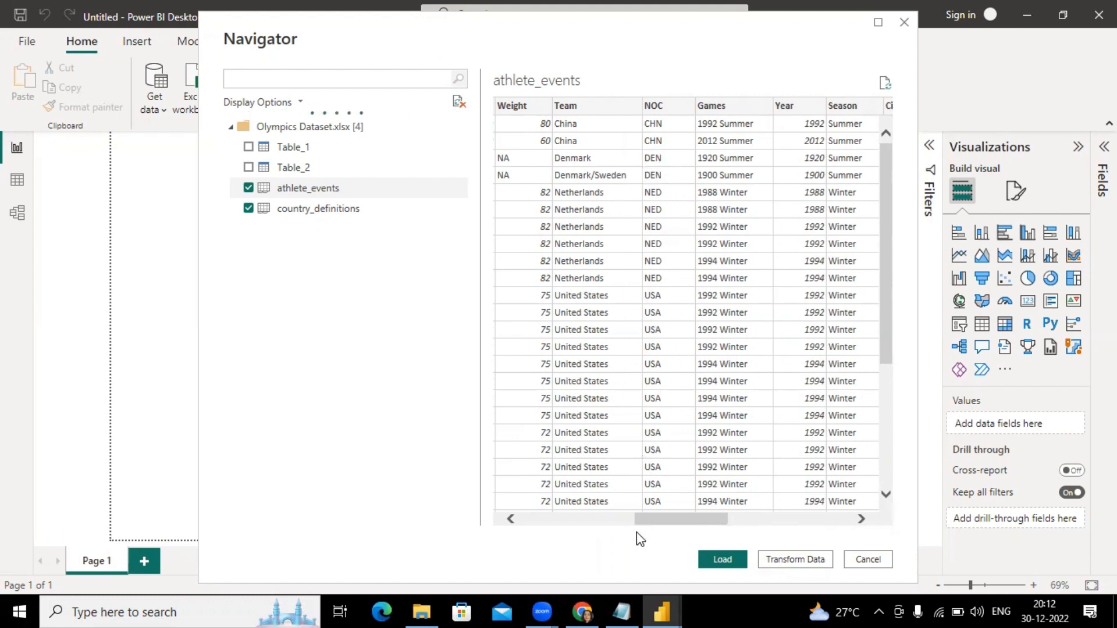
drag(654, 522, 658, 507)
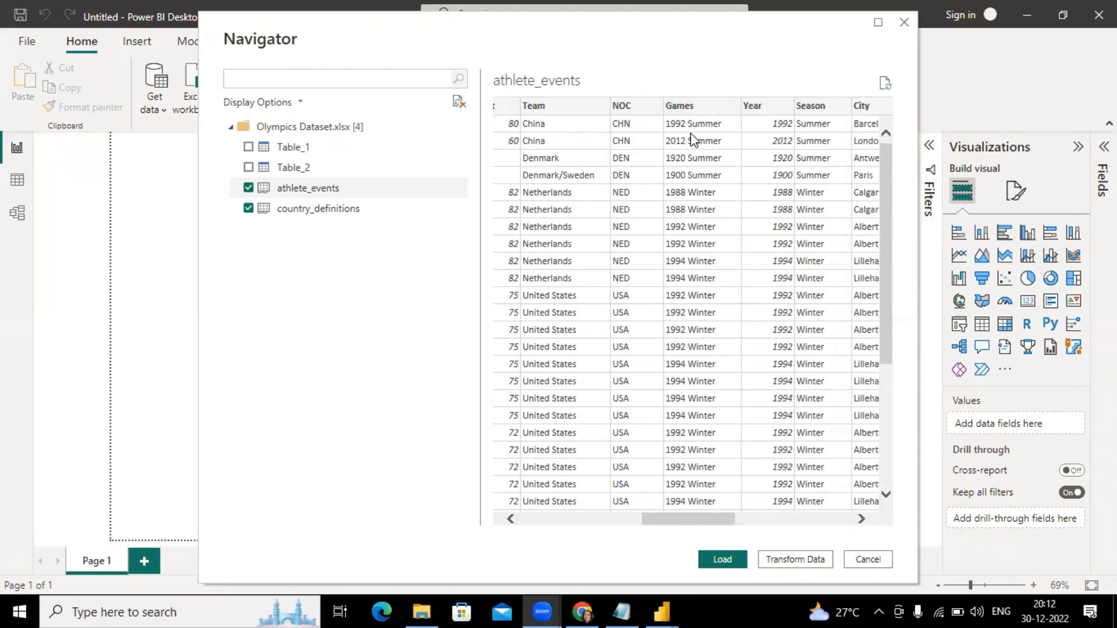
drag(678, 524, 686, 525)
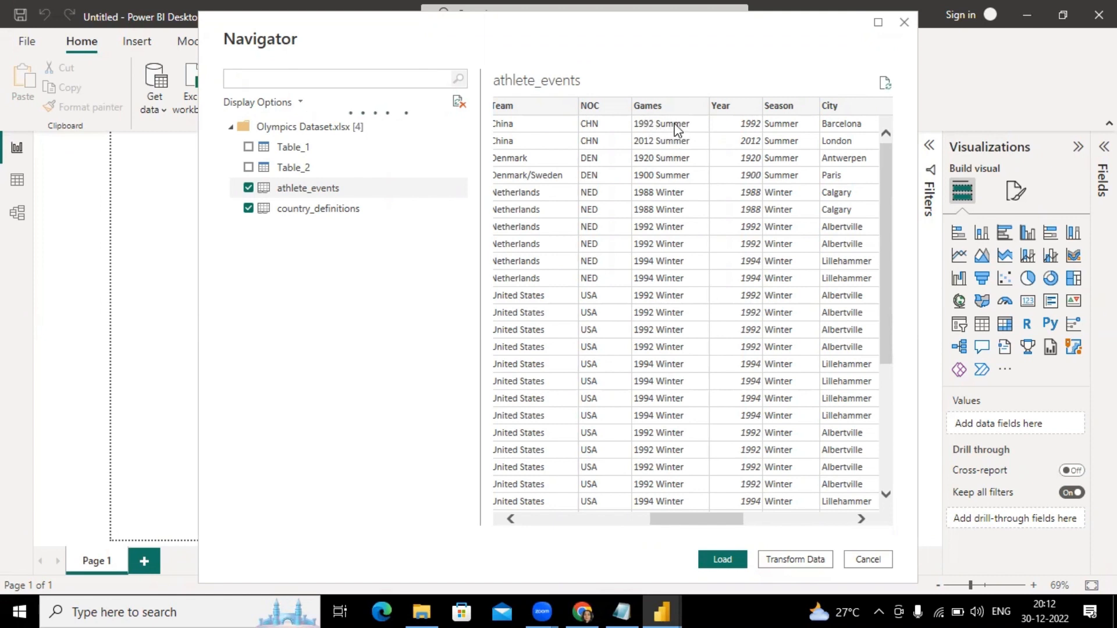
drag(688, 518, 707, 521)
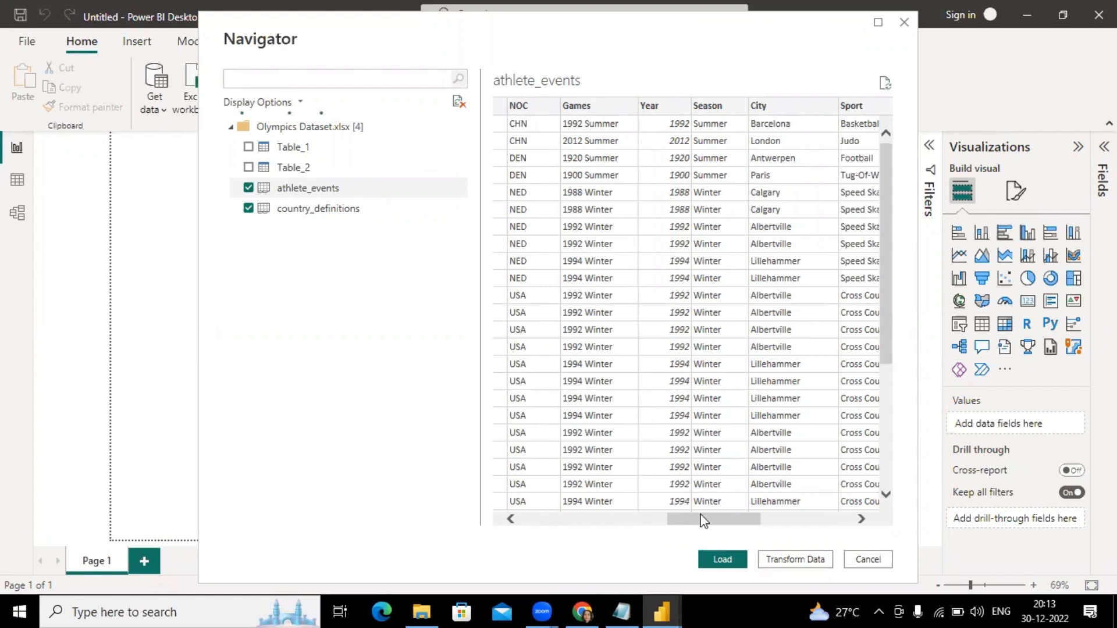
drag(703, 519, 734, 522)
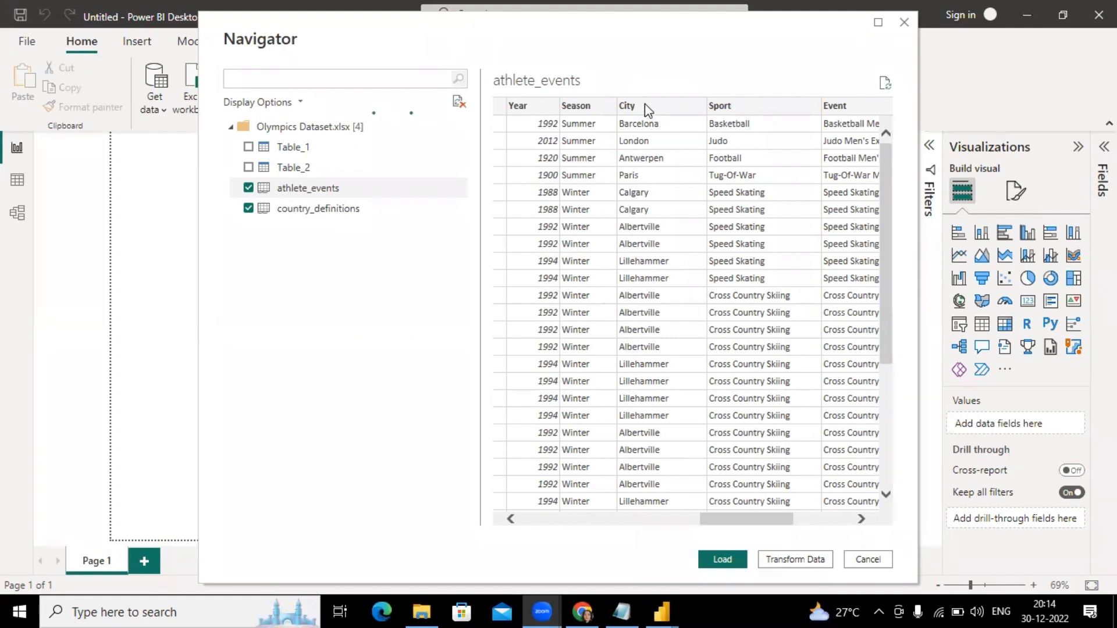
drag(728, 519, 748, 519)
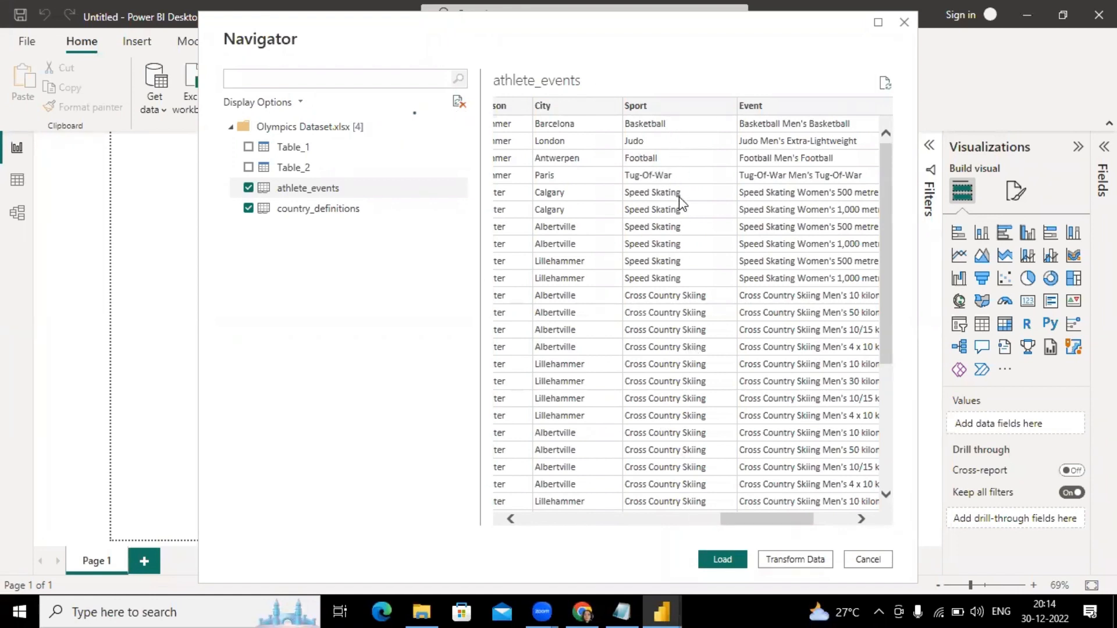
drag(761, 519, 795, 522)
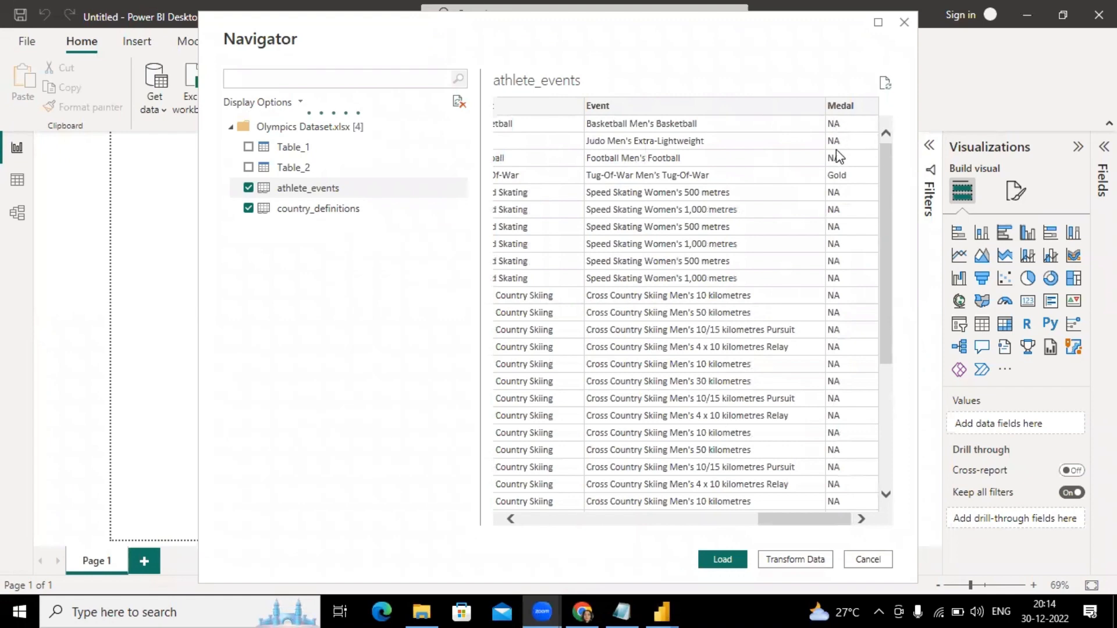
drag(885, 288, 871, 220)
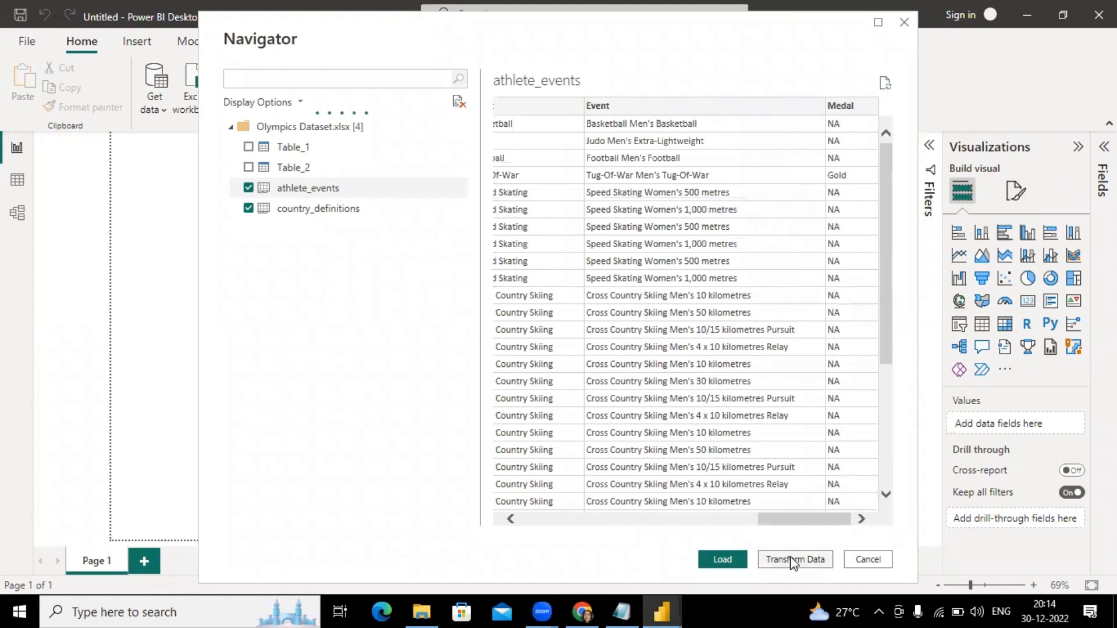
drag(794, 520, 512, 523)
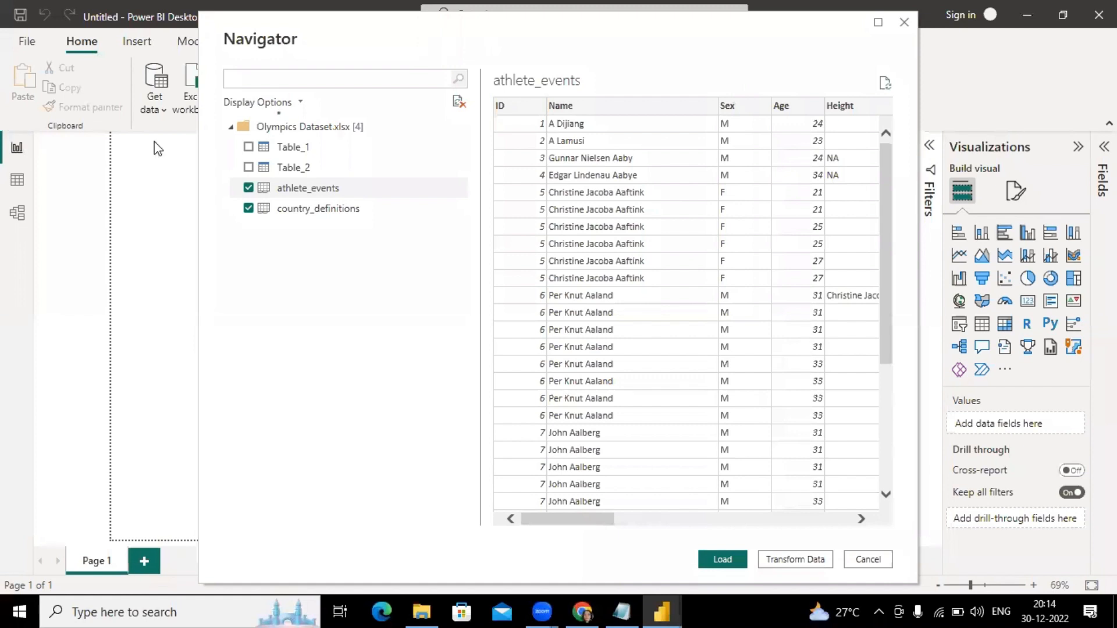
mouse_move(46, 164)
mouse_down()
mouse_move(24, 195)
mouse_move(47, 174)
mouse_move(43, 160)
mouse_move(57, 190)
mouse_move(124, 191)
mouse_up()
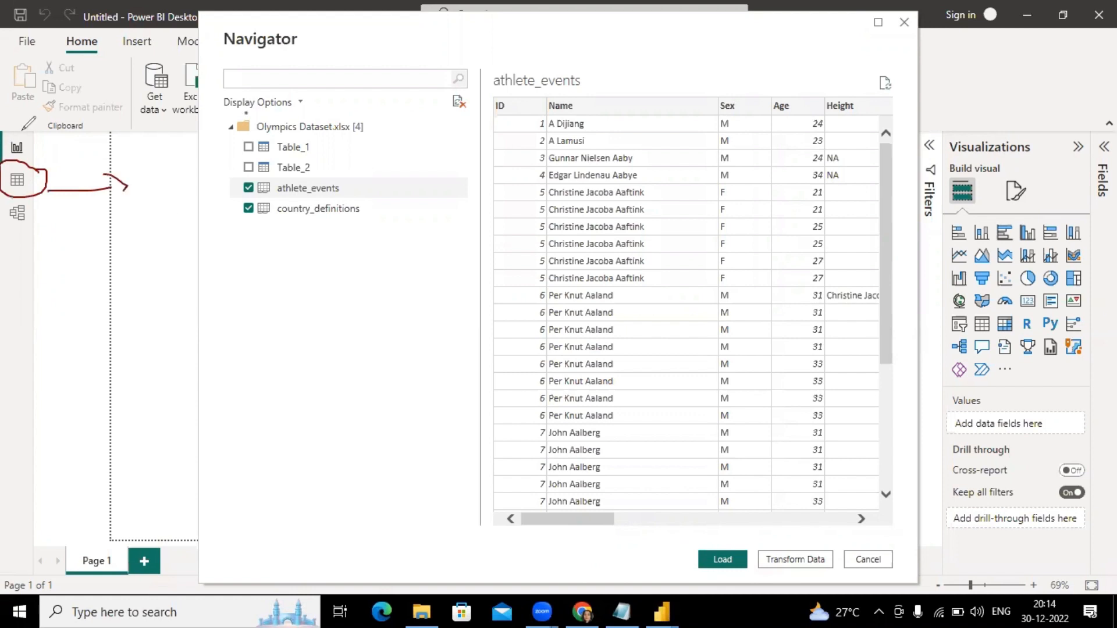
mouse_move(38, 128)
mouse_down()
mouse_move(82, 147)
mouse_move(78, 155)
mouse_move(114, 123)
mouse_up()
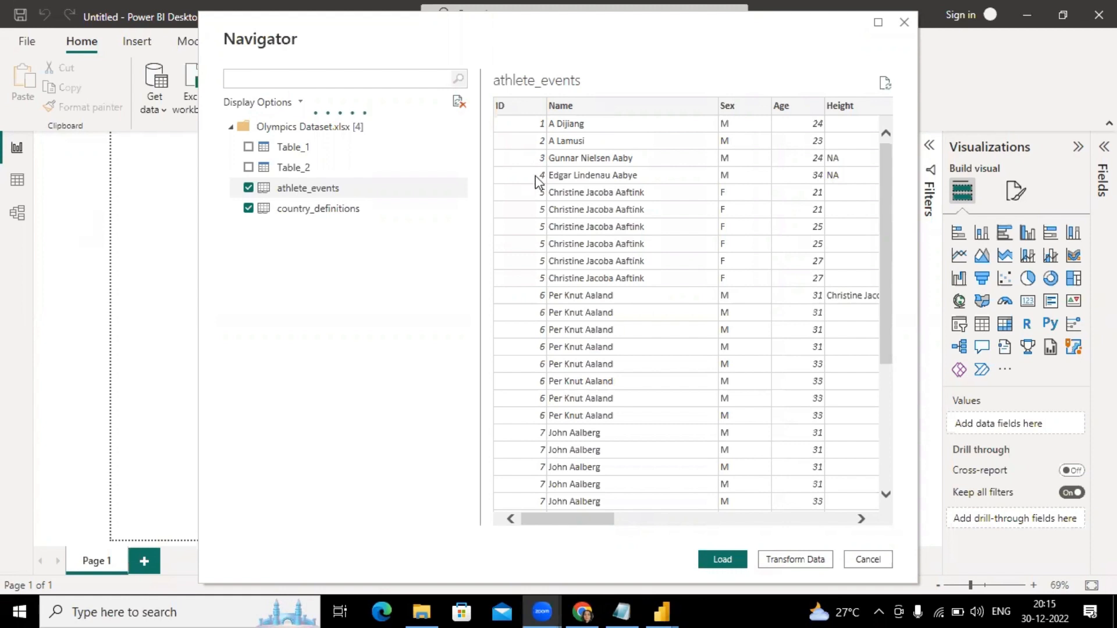
Open the selected sheets for transformation in Power Query Editor and use the first row of country_definitions as headers.
click(817, 559)
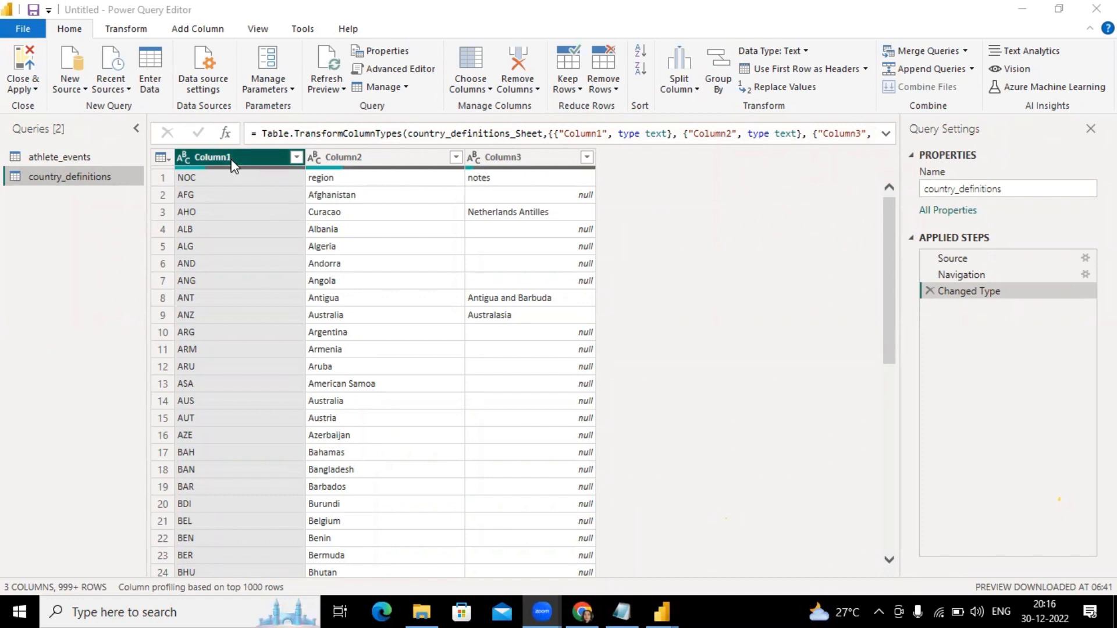
ctrl+click(407, 157)
ctrl+click(520, 158)
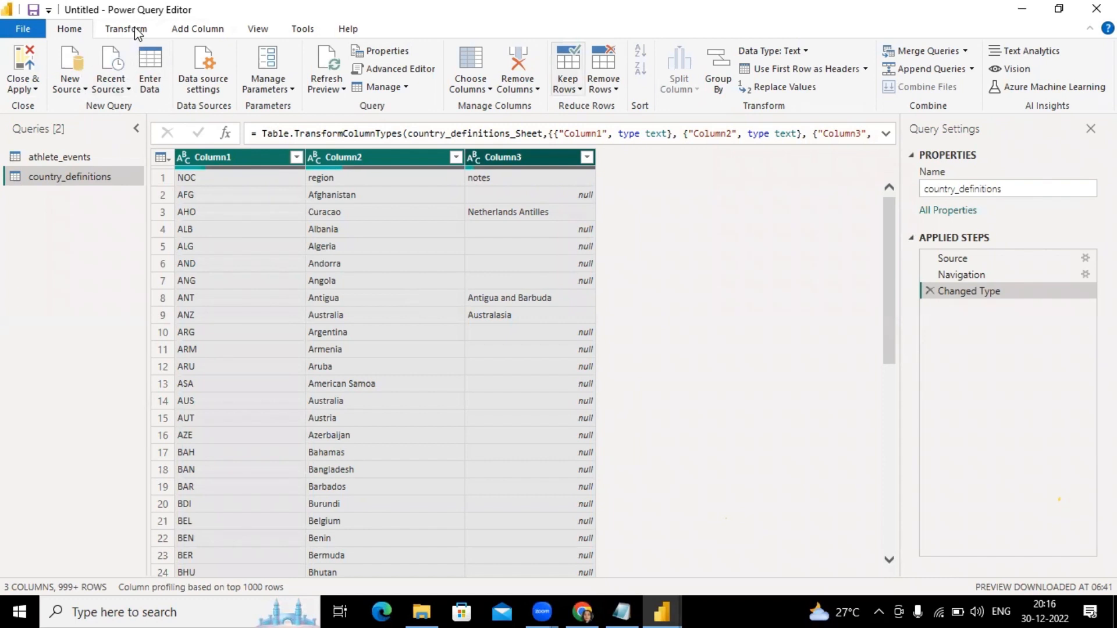
click(118, 30)
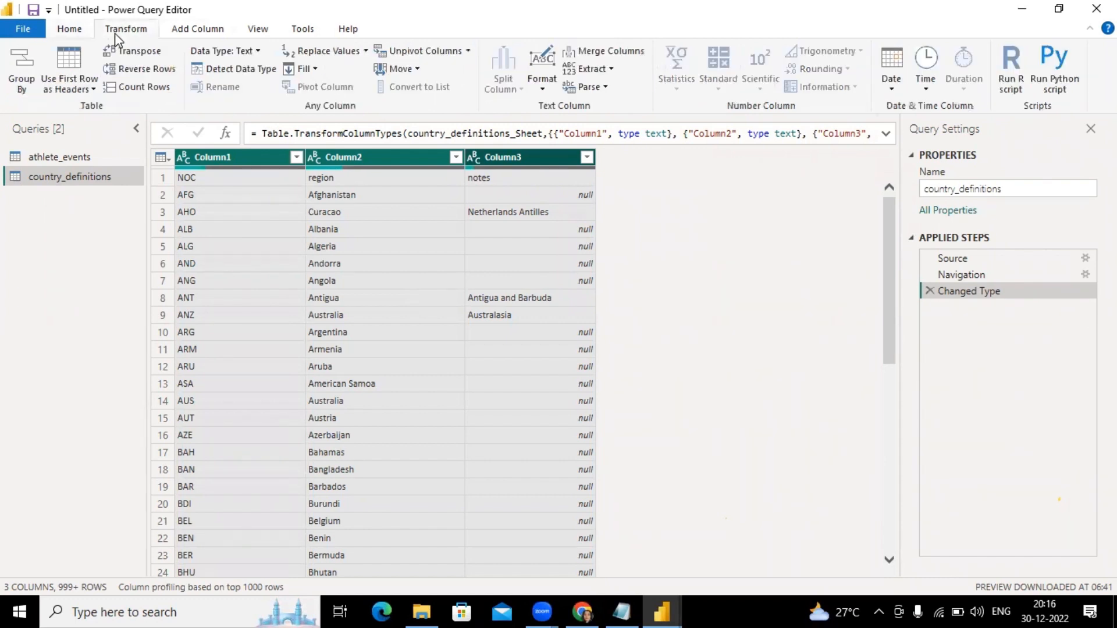
click(68, 68)
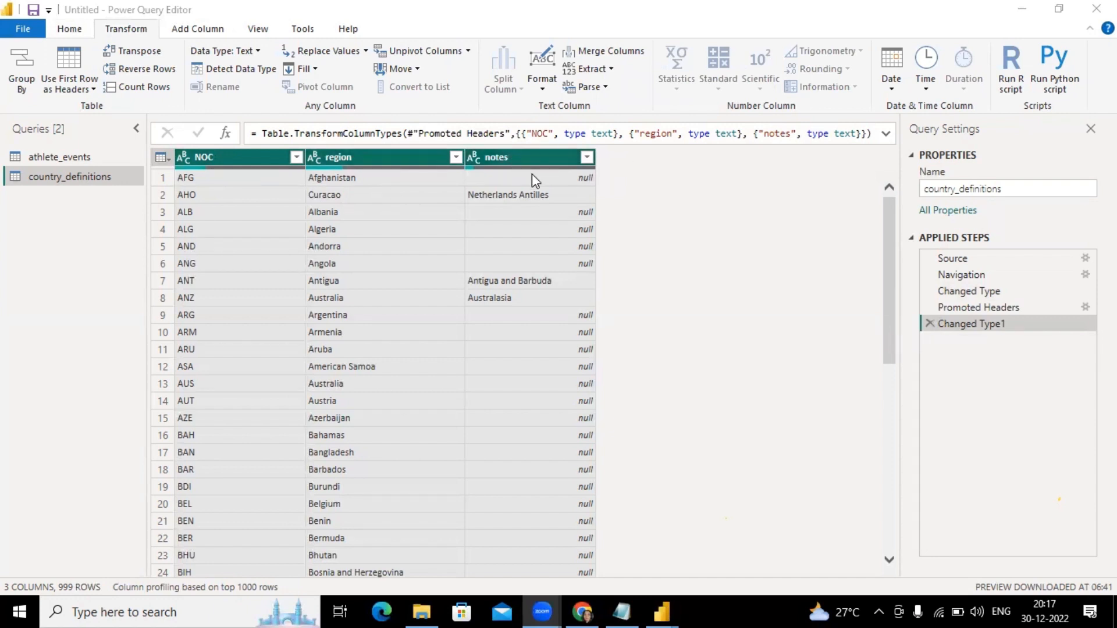
Remove the notes column from country_definitions and switch to the athlete_events query.
scroll(530, 241, down, 5)
scroll(531, 242, up, 5)
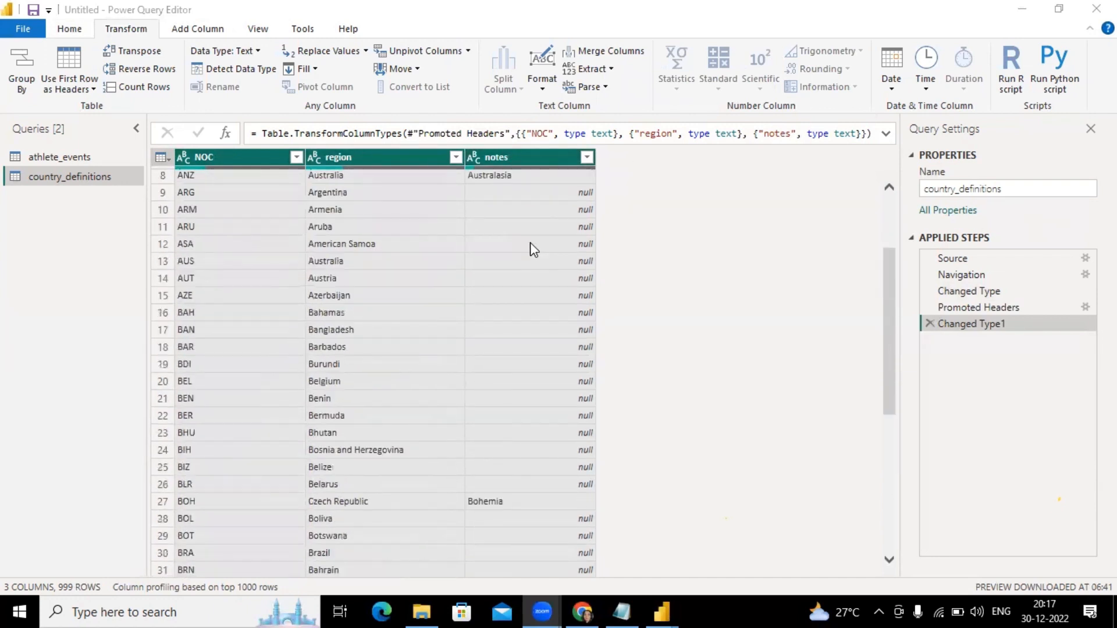
click(530, 155)
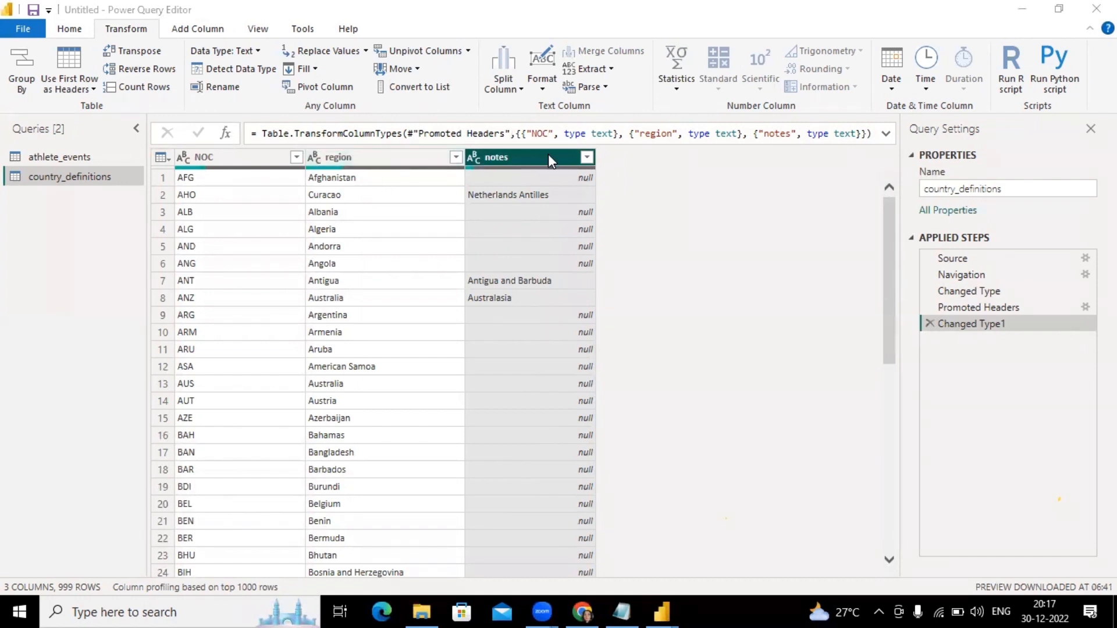
click(72, 31)
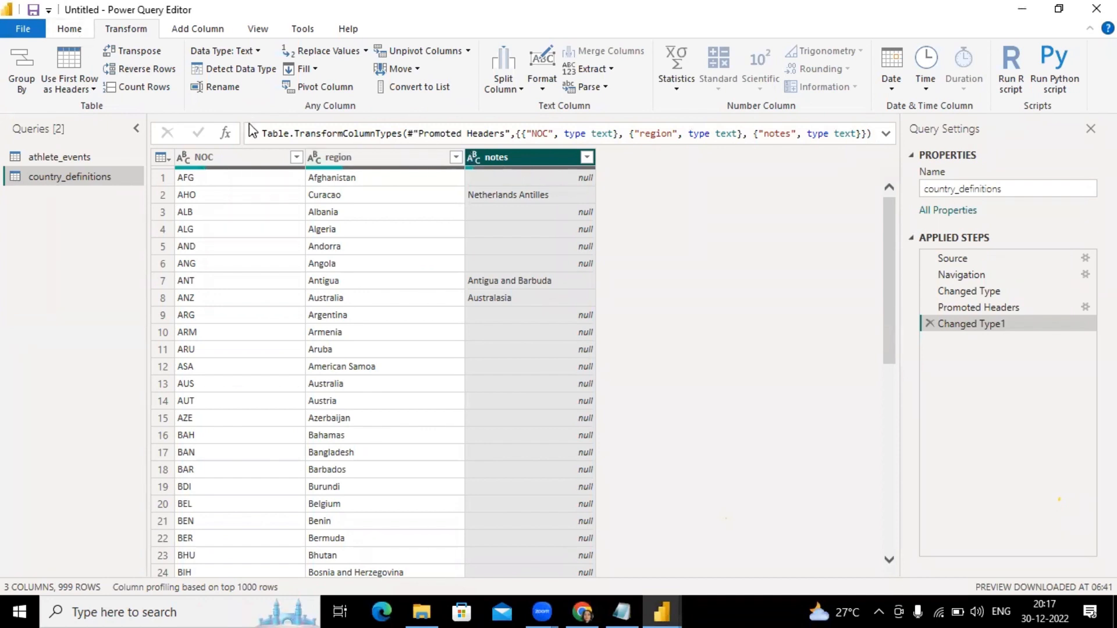
click(64, 32)
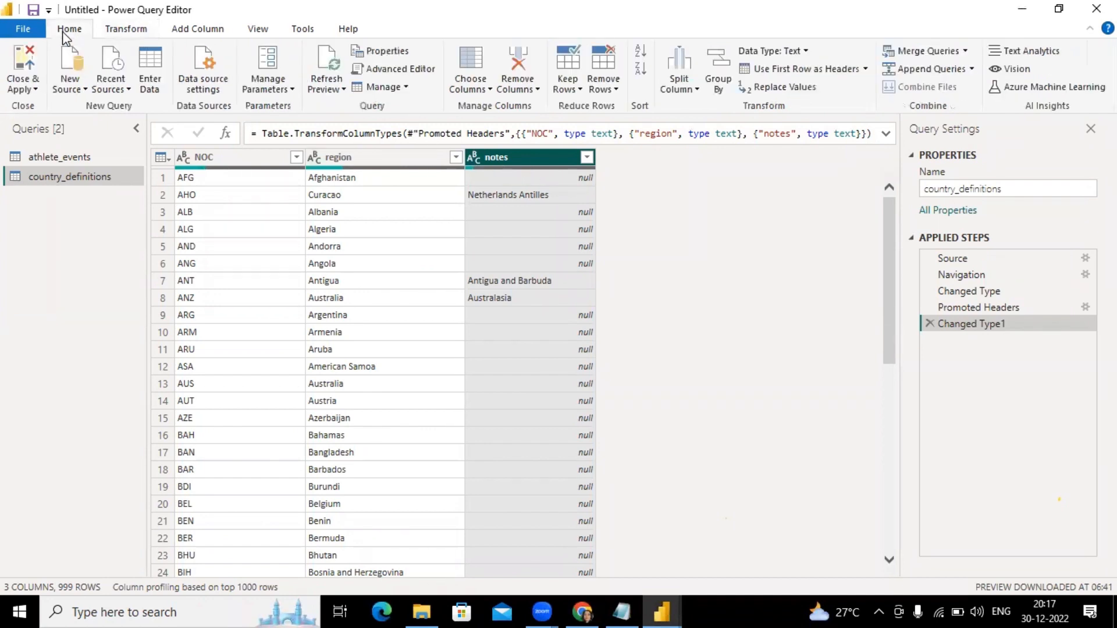
click(525, 62)
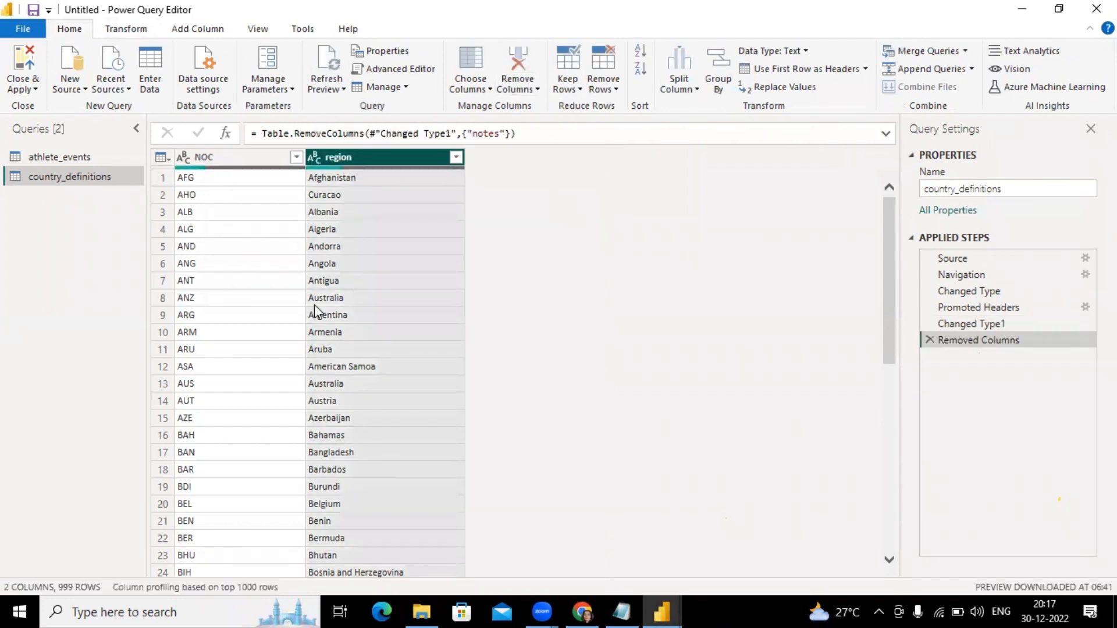
click(74, 163)
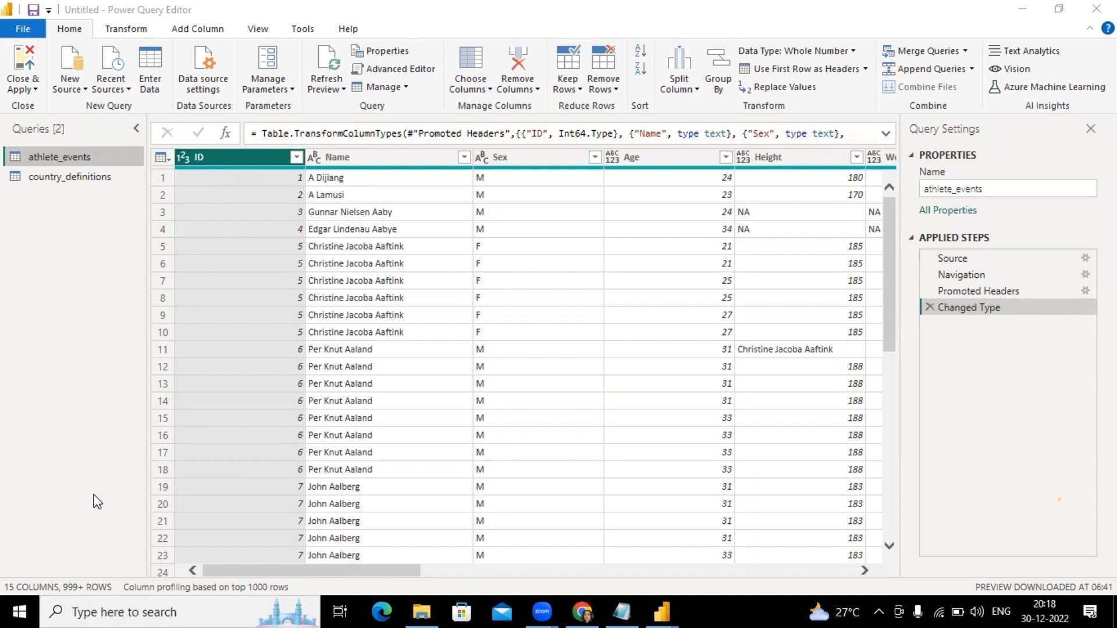
ctrl+click(359, 159)
ctrl+click(360, 159)
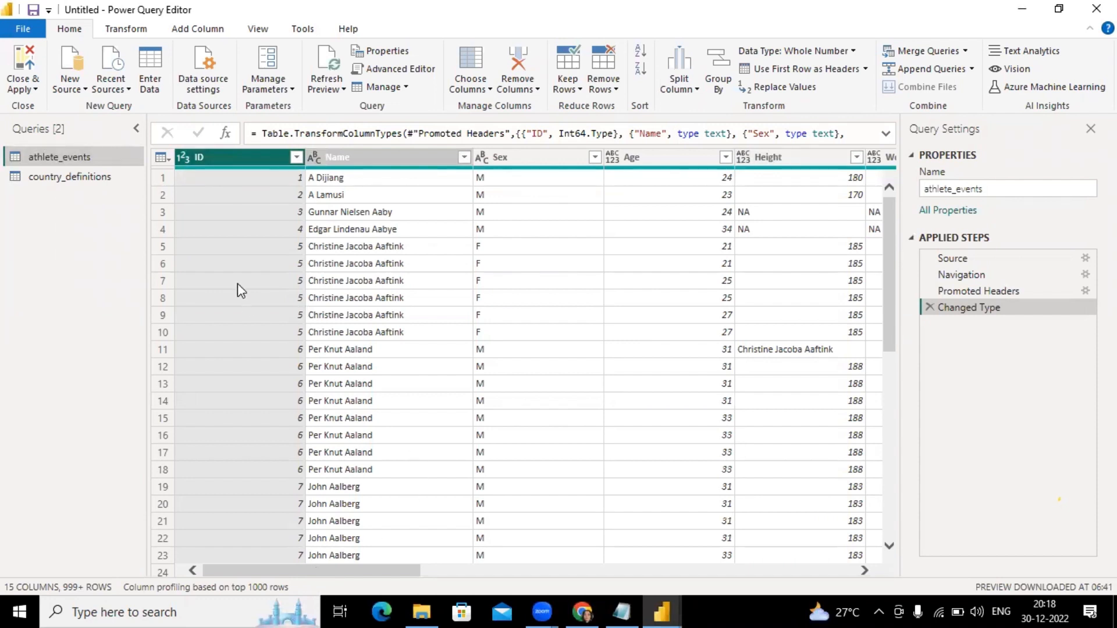
drag(312, 571, 437, 560)
click(381, 154)
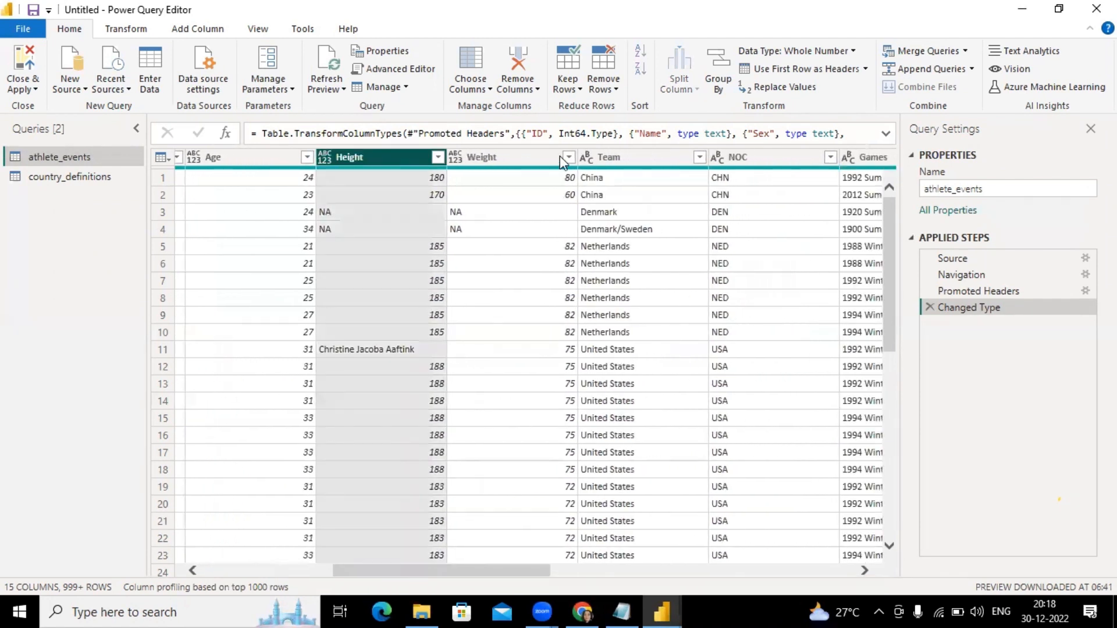
ctrl+click(524, 158)
drag(508, 570, 549, 576)
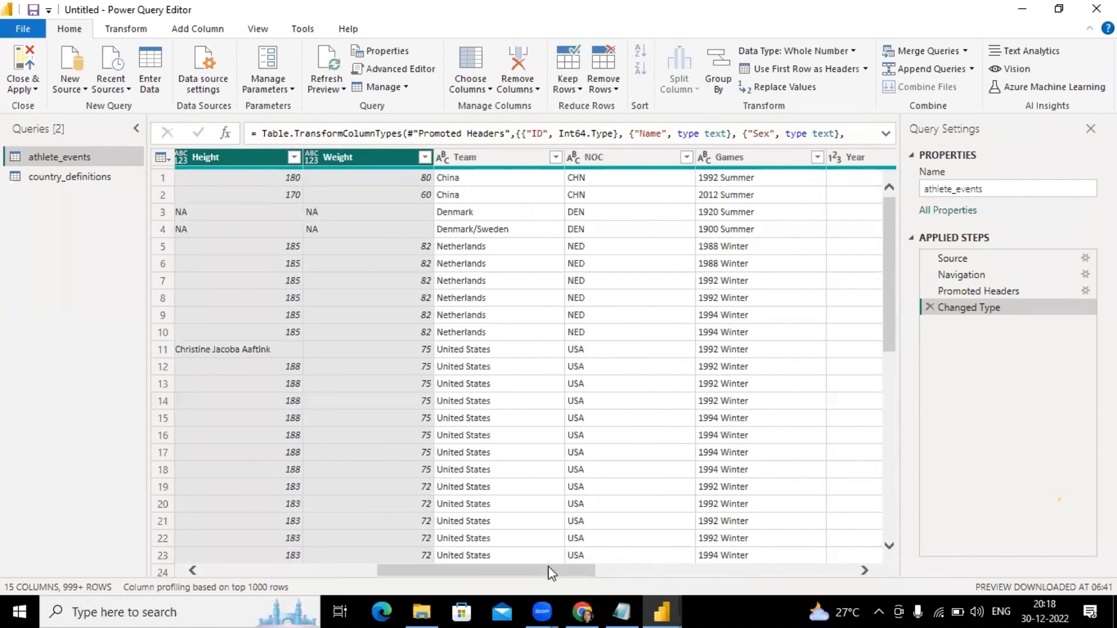
ctrl+click(499, 156)
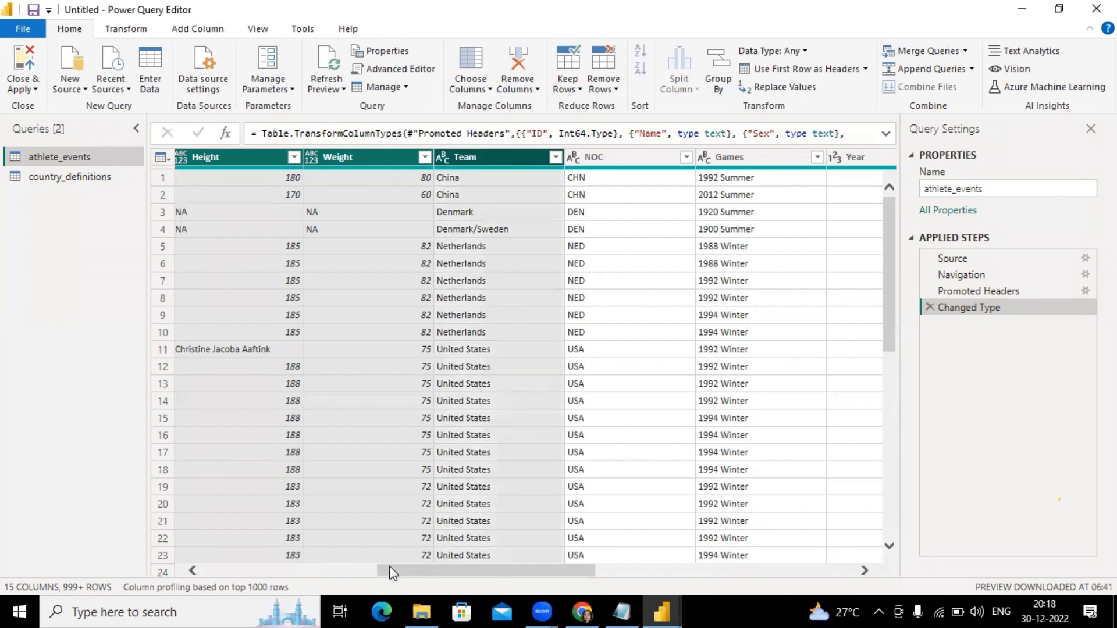
click(348, 572)
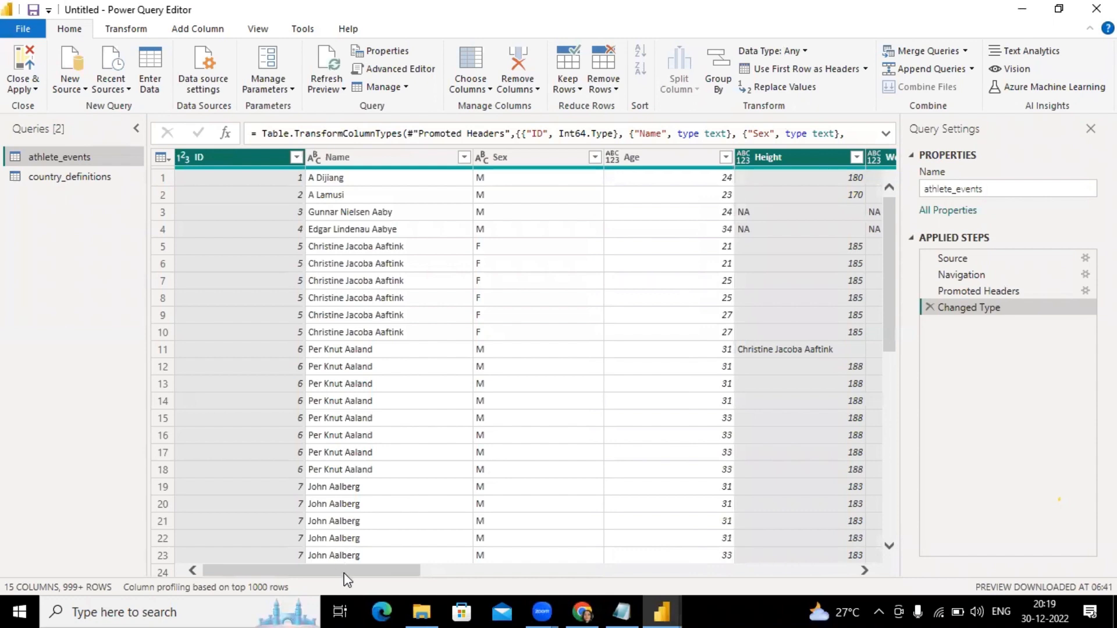
drag(344, 574, 584, 586)
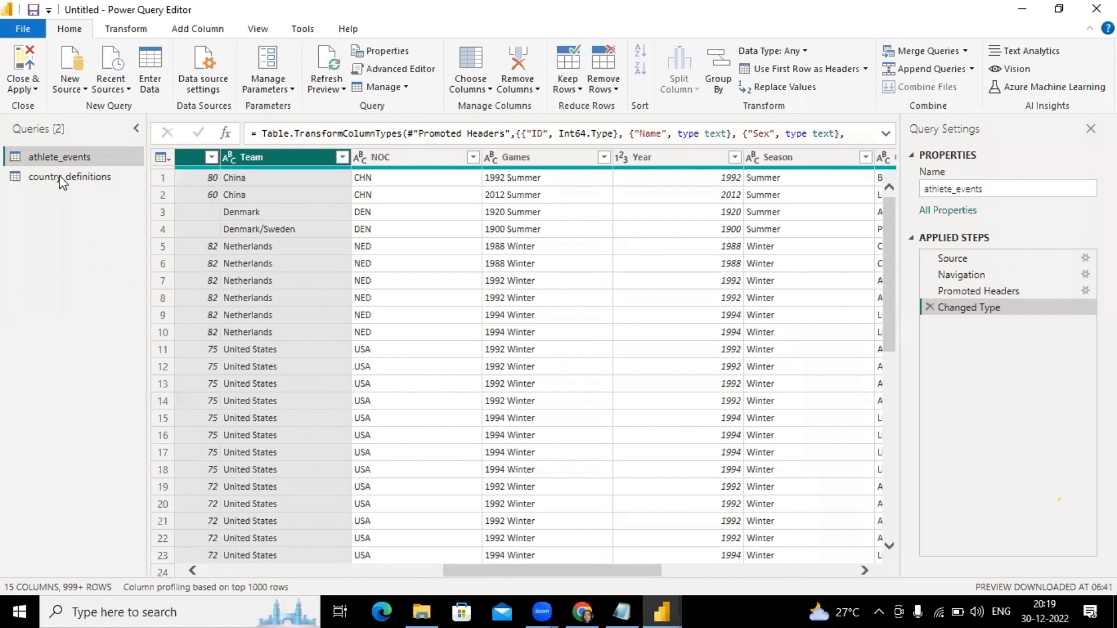
mouse_move(396, 169)
drag(499, 578, 508, 577)
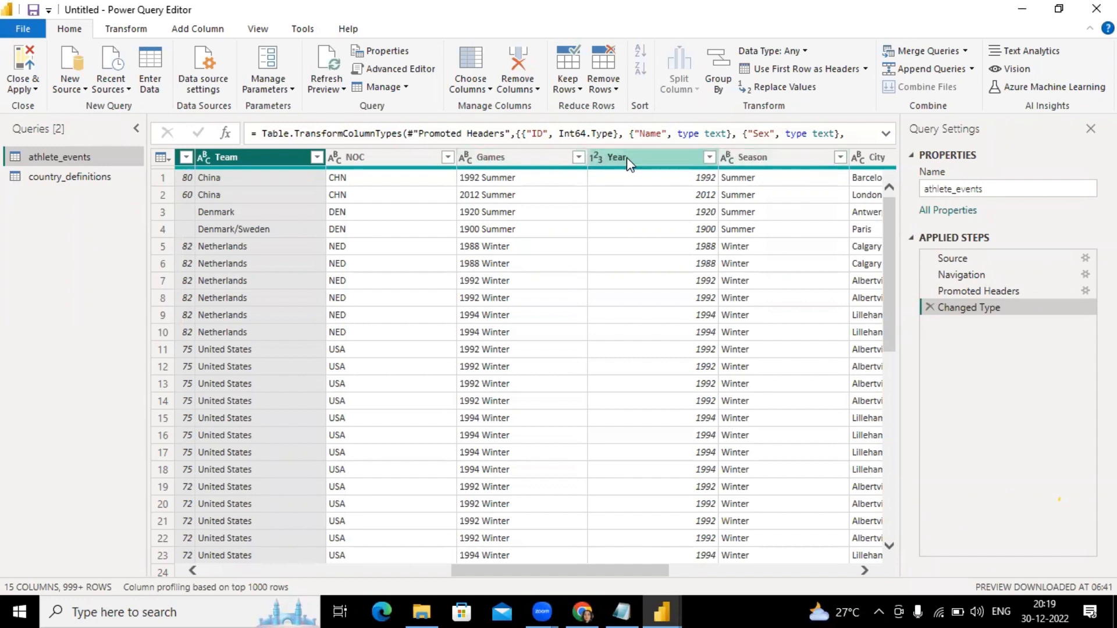
click(507, 156)
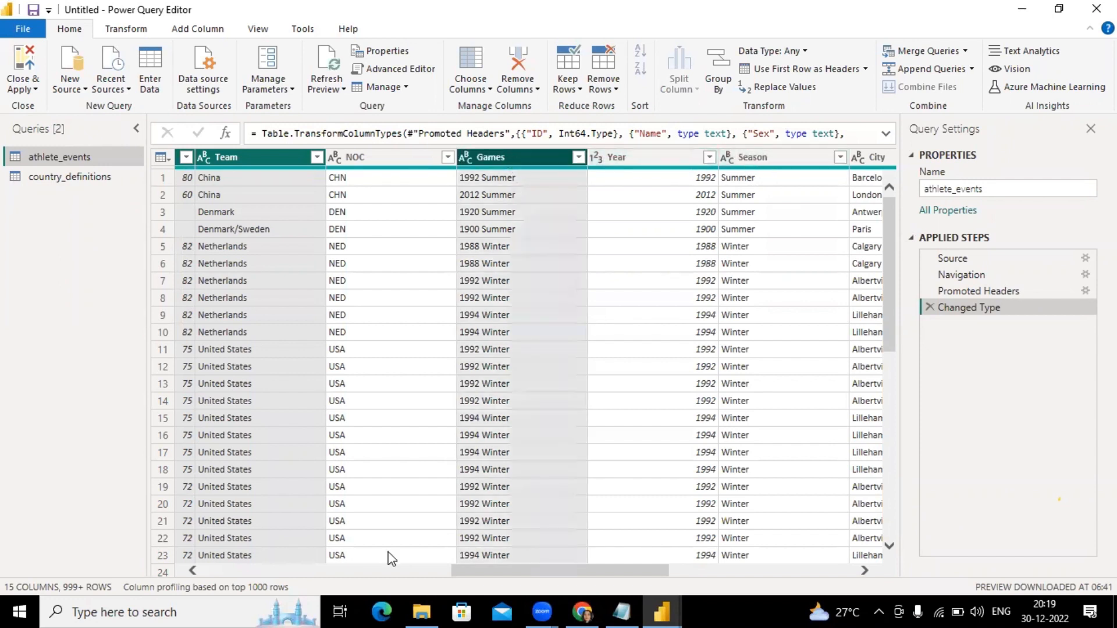
drag(481, 570, 599, 570)
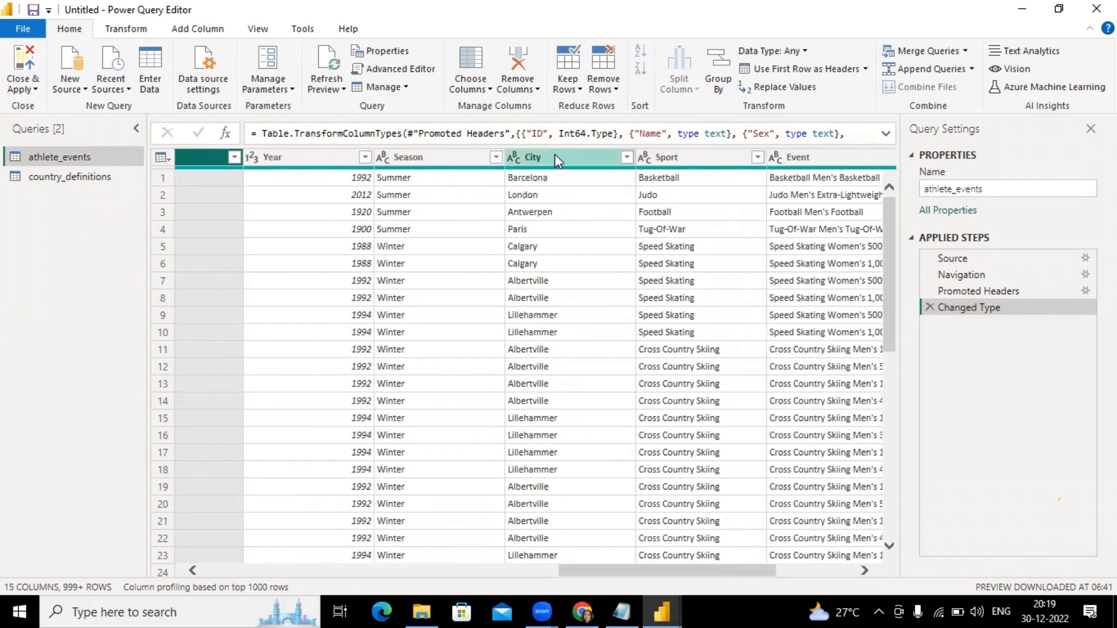
ctrl+click(557, 159)
drag(621, 574, 713, 572)
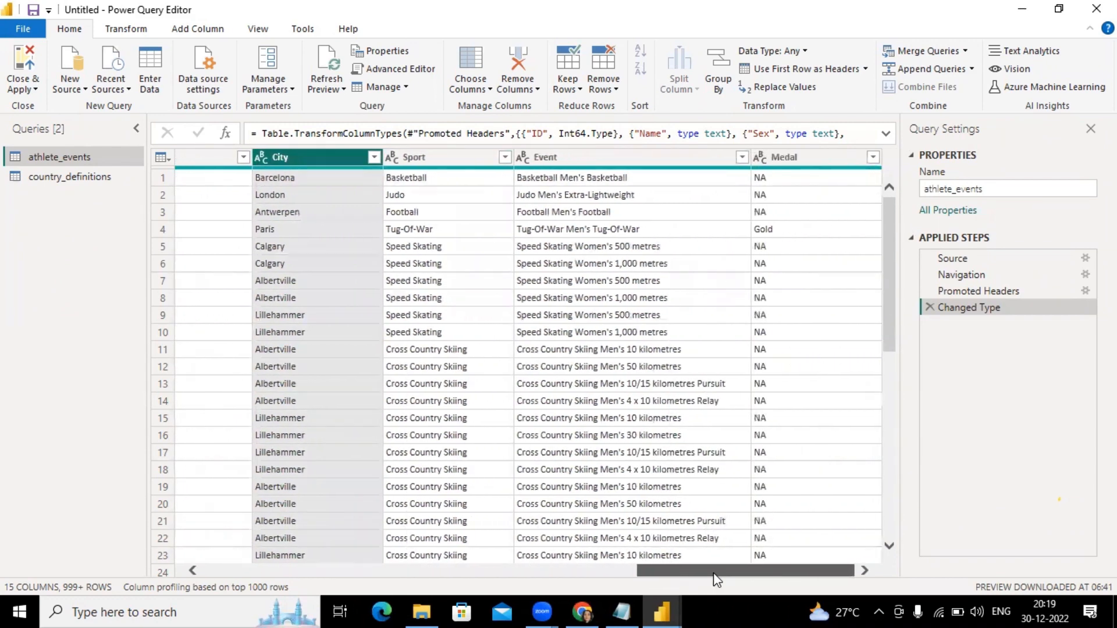
Remove the ID, Height, Weight, Team, Games, City and Event columns from athlete_events.
click(640, 161)
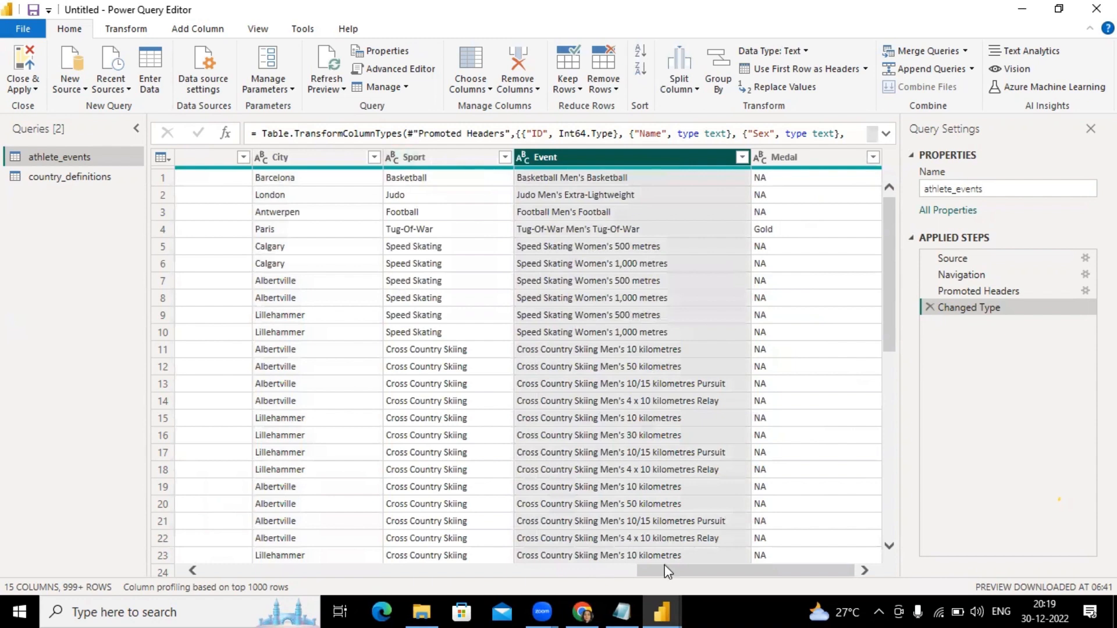
ctrl+click(374, 237)
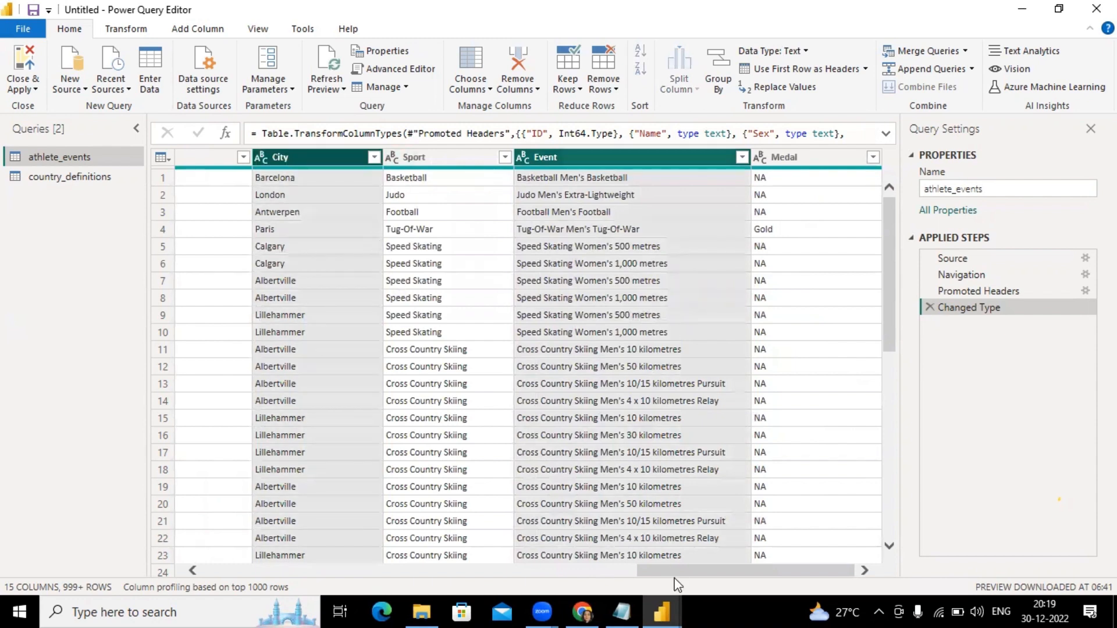
drag(675, 575, 481, 569)
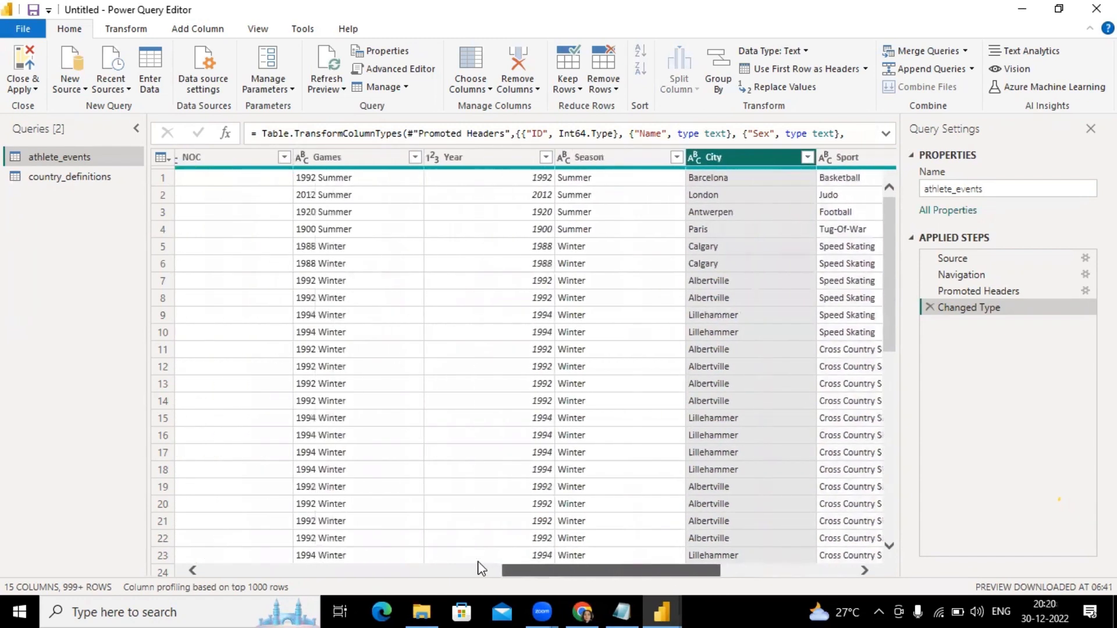
scroll(526, 155, left, 3)
click(531, 157)
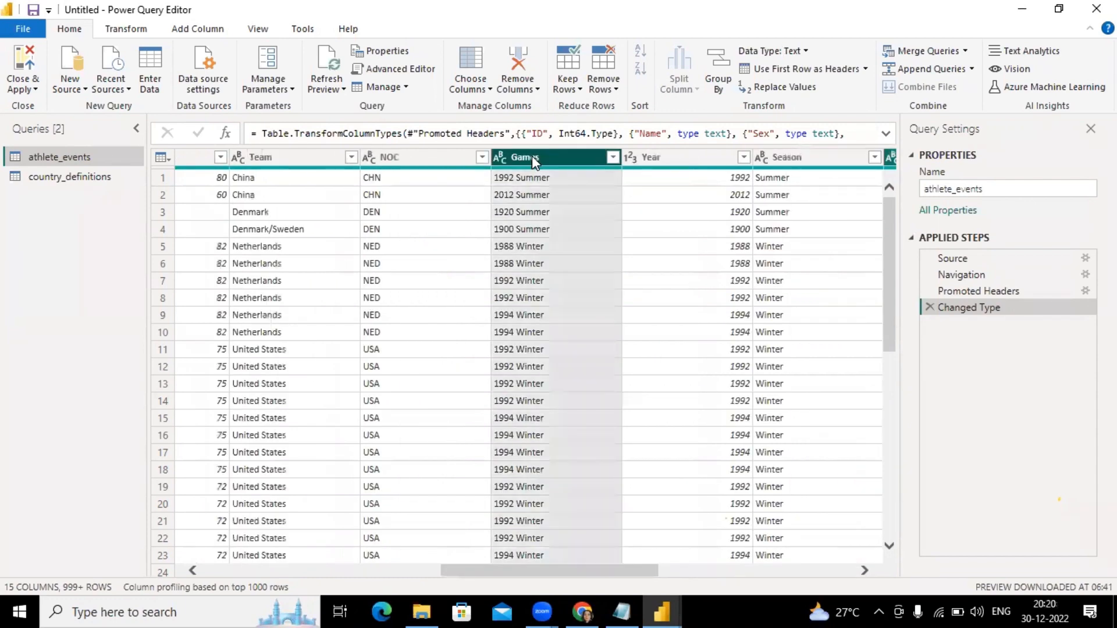
drag(491, 573, 397, 574)
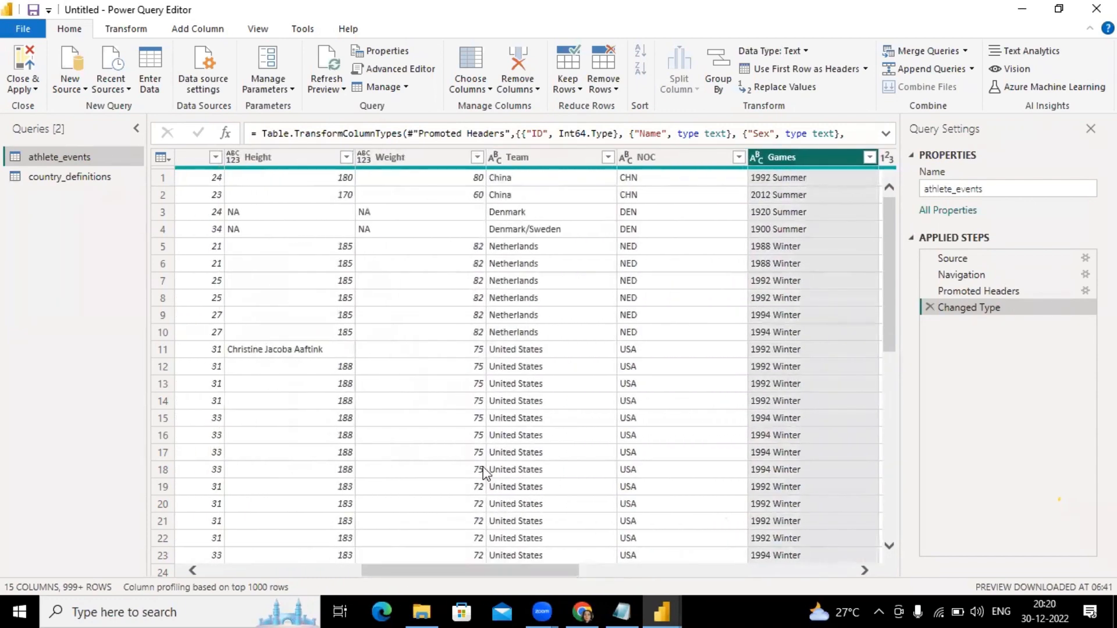
ctrl+click(534, 162)
ctrl+click(416, 159)
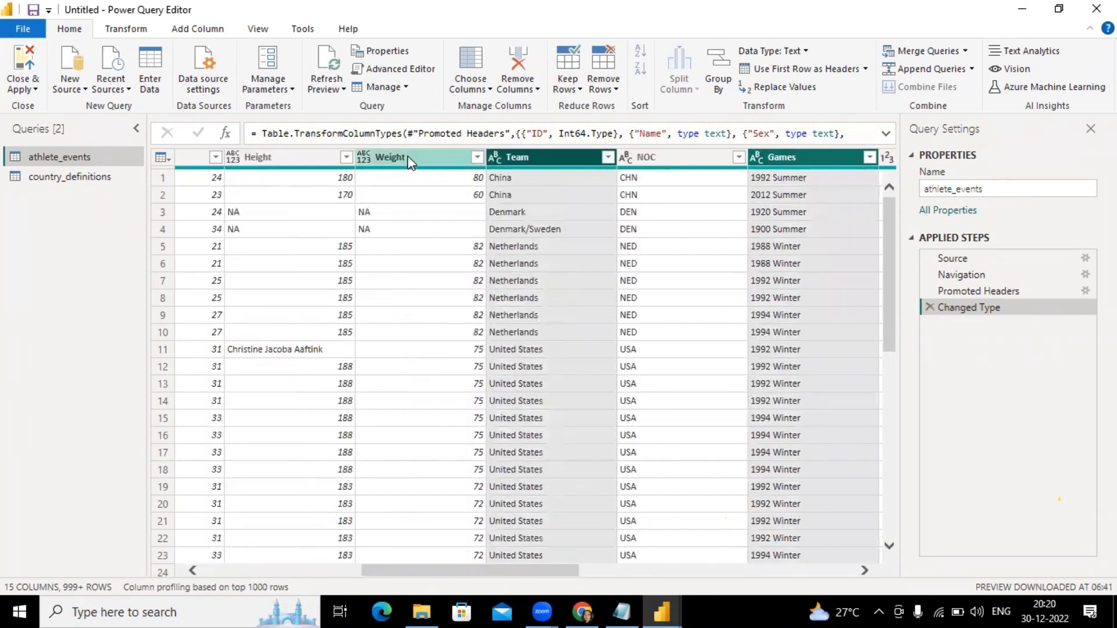
ctrl+click(340, 164)
drag(462, 571, 290, 573)
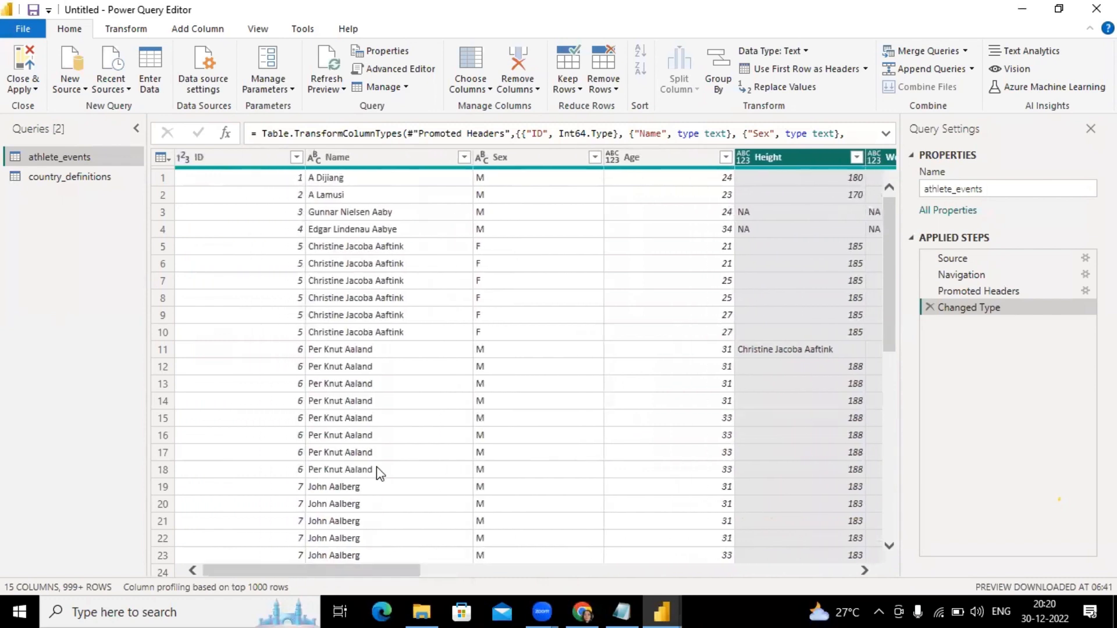
ctrl+click(221, 157)
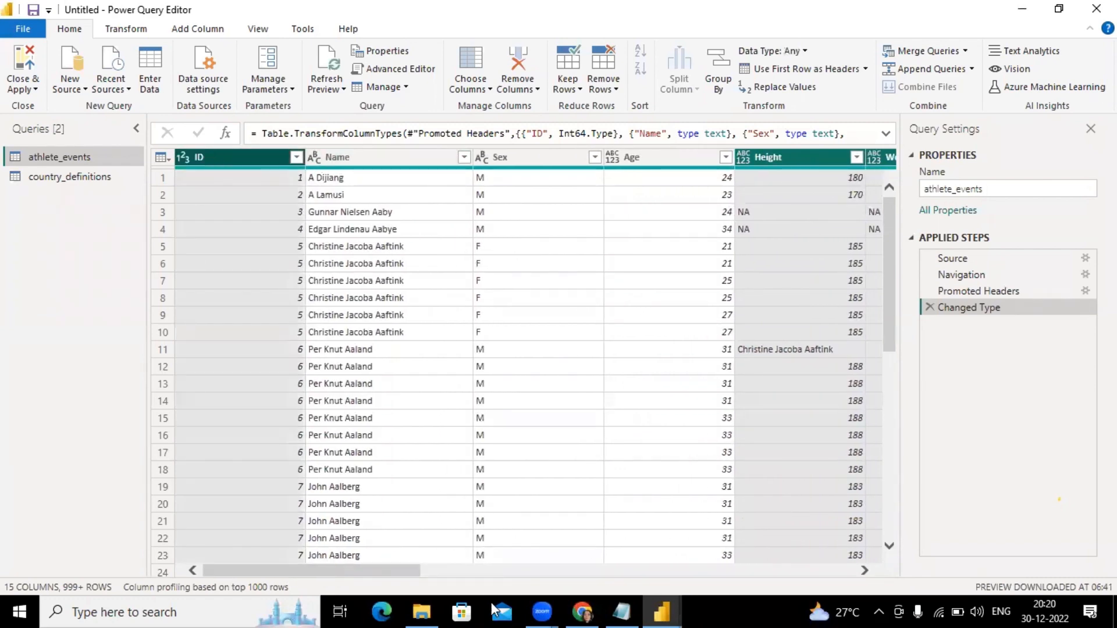
drag(375, 574, 826, 579)
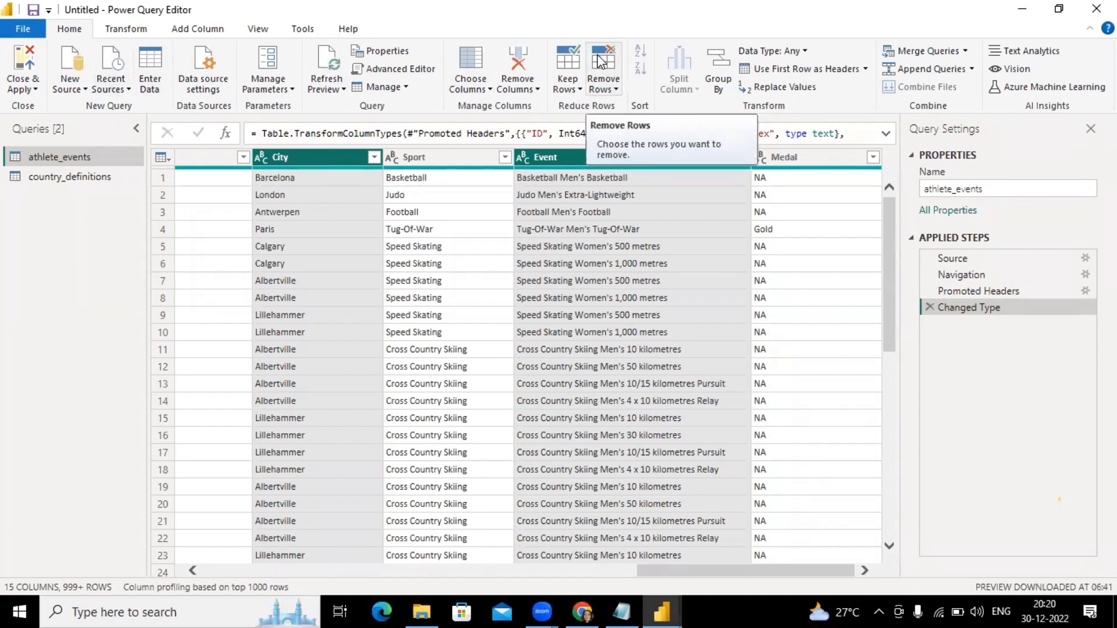
click(516, 78)
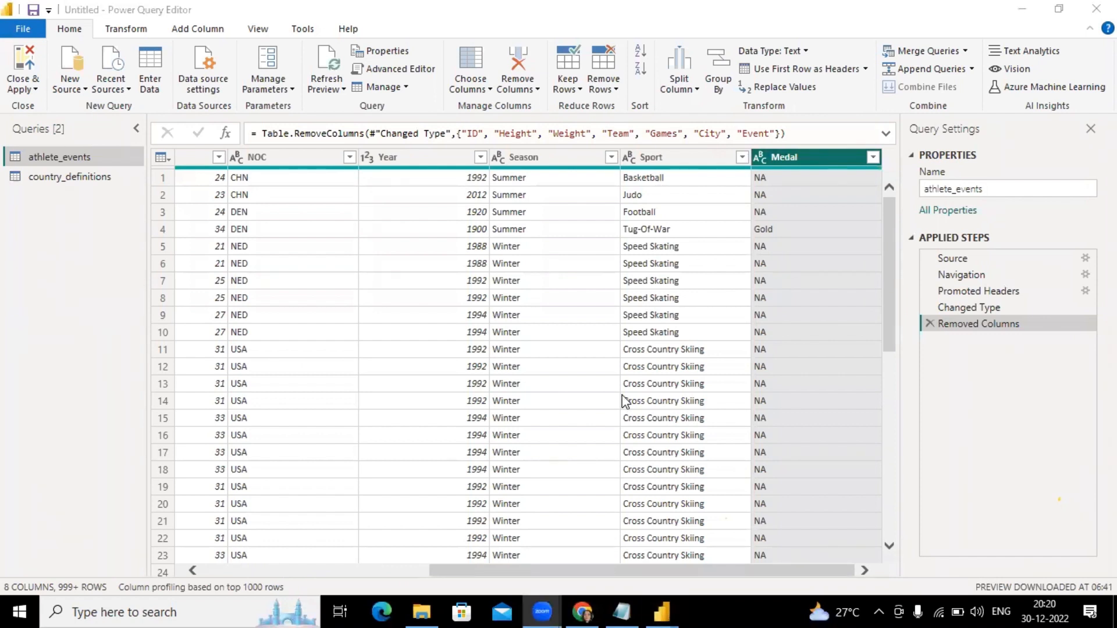
Rename the Sex column of athlete_events as Gender.
drag(567, 569, 279, 554)
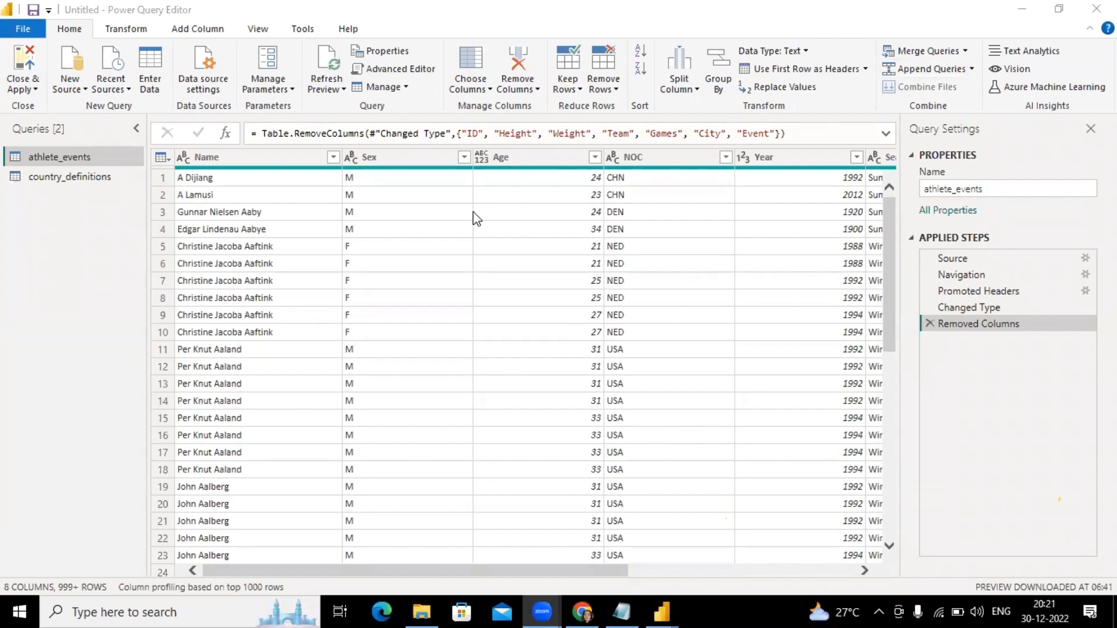
double_click(393, 157)
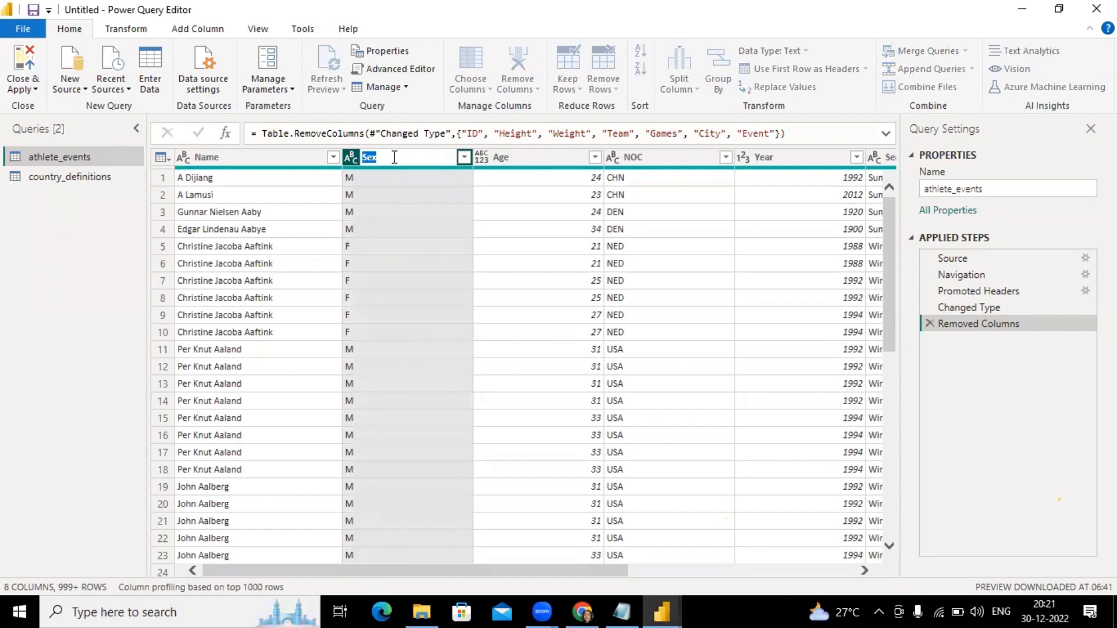
key(BackSpace)
text(Gender)
click(368, 163)
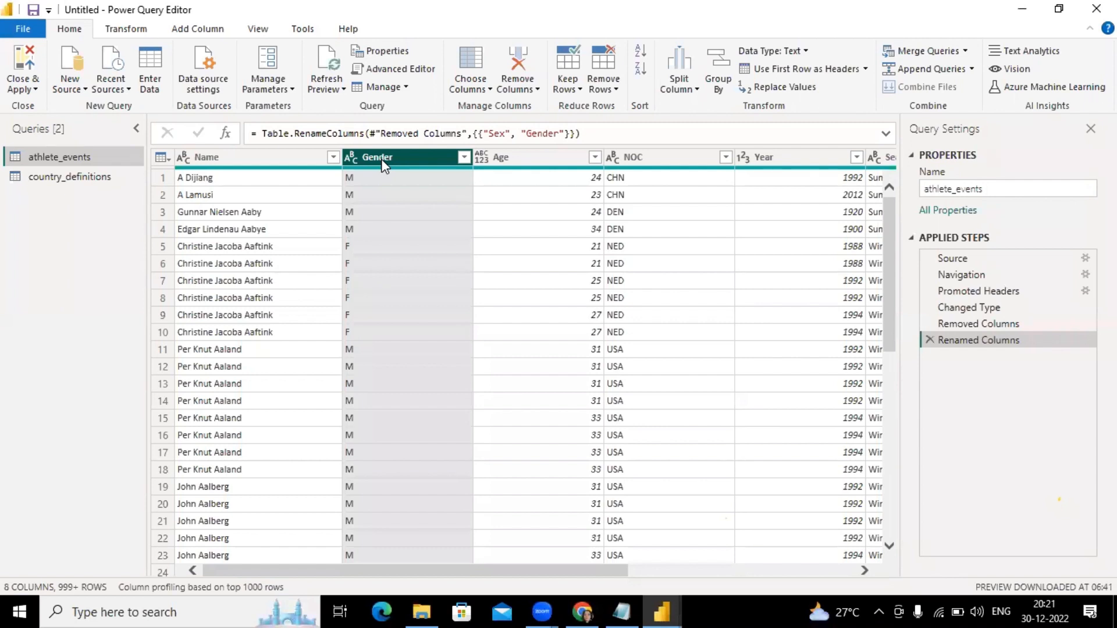
Replace the value M with Male in the Gender column.
click(129, 29)
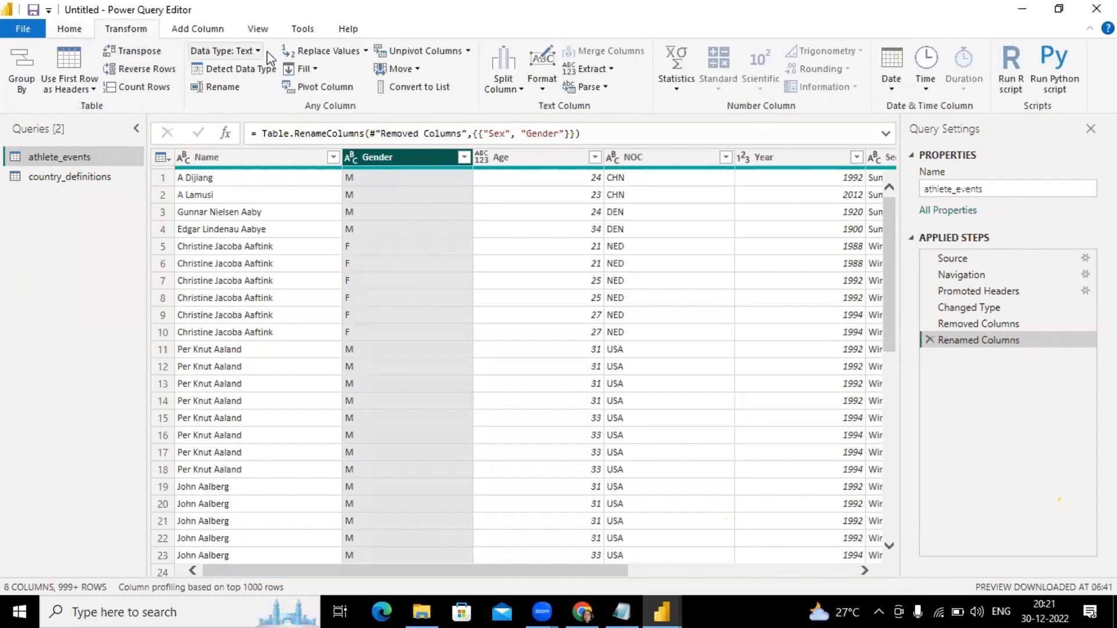
click(329, 57)
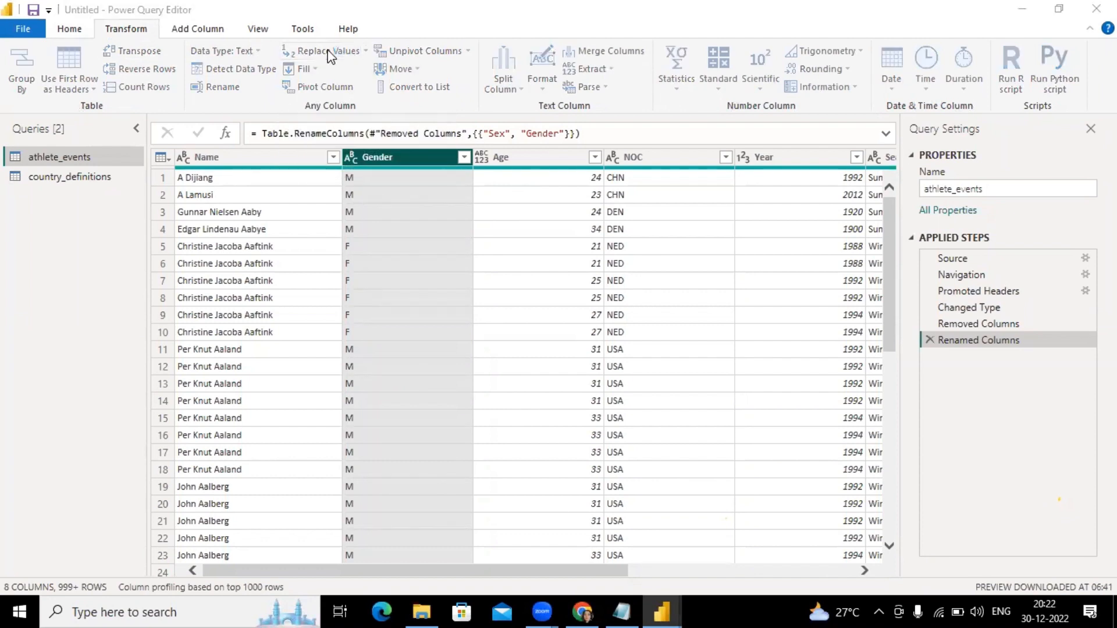
click(319, 275)
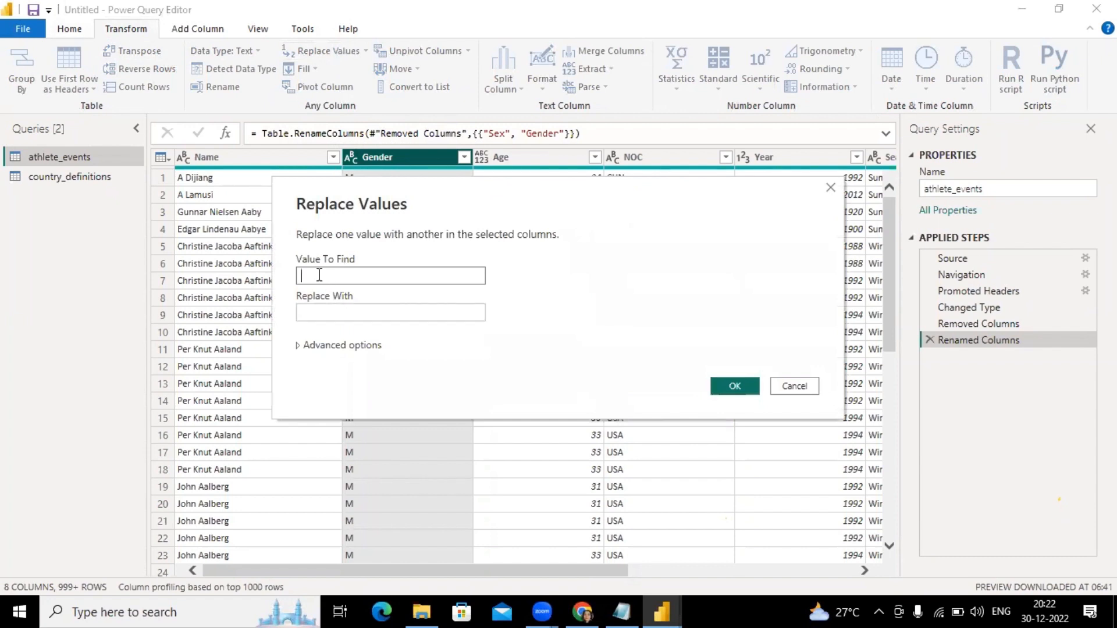
text(M)
click(346, 314)
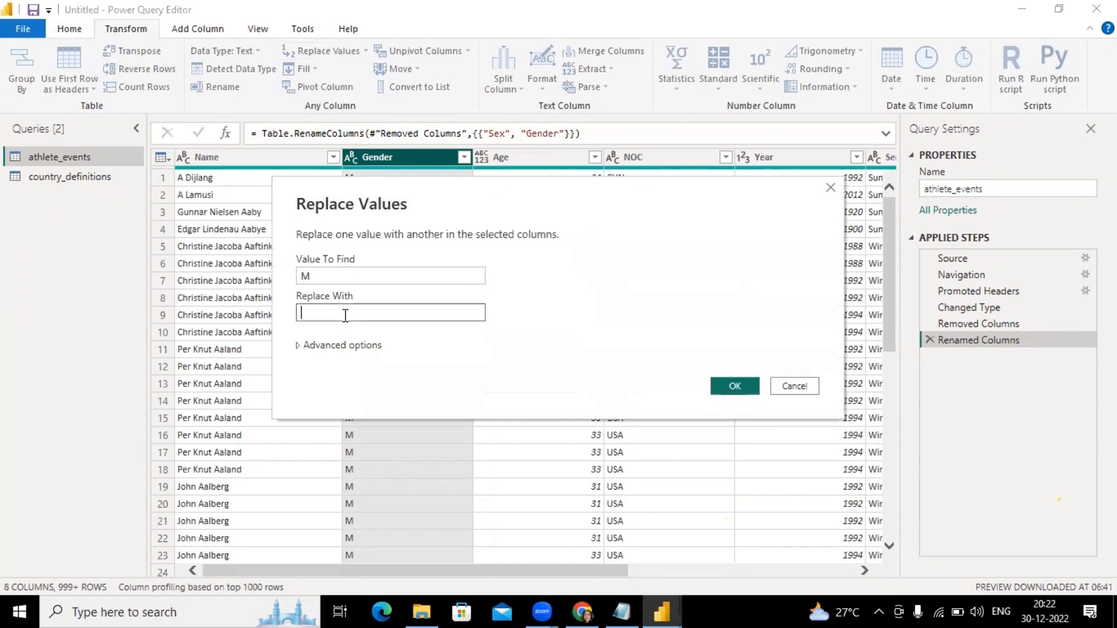
text(Male)
click(738, 384)
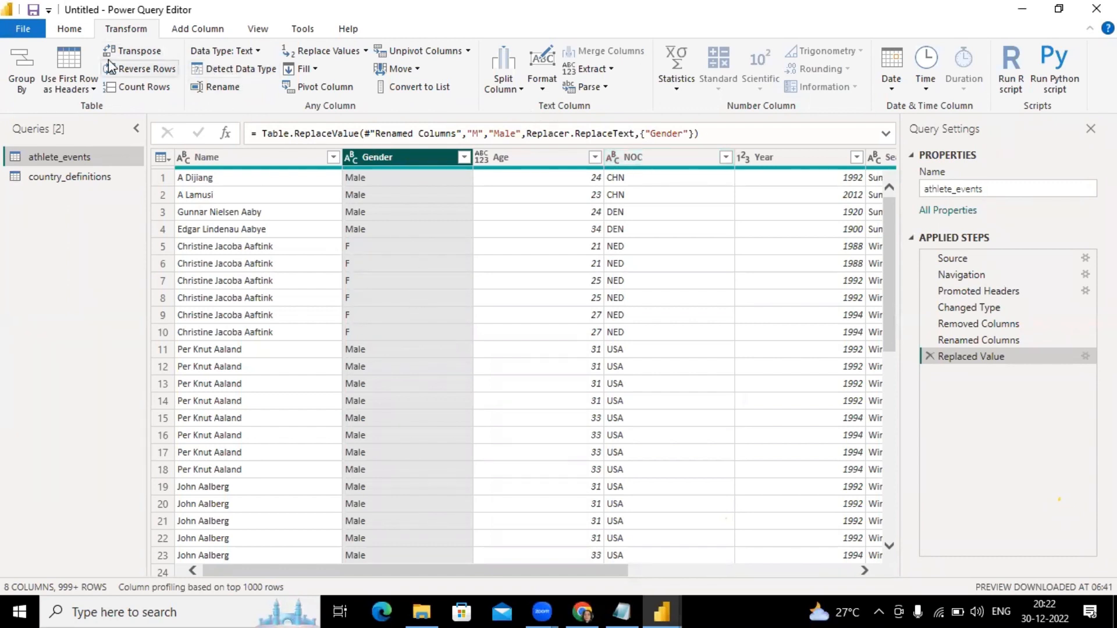
Replace the value F with Female in the Gender column.
click(310, 56)
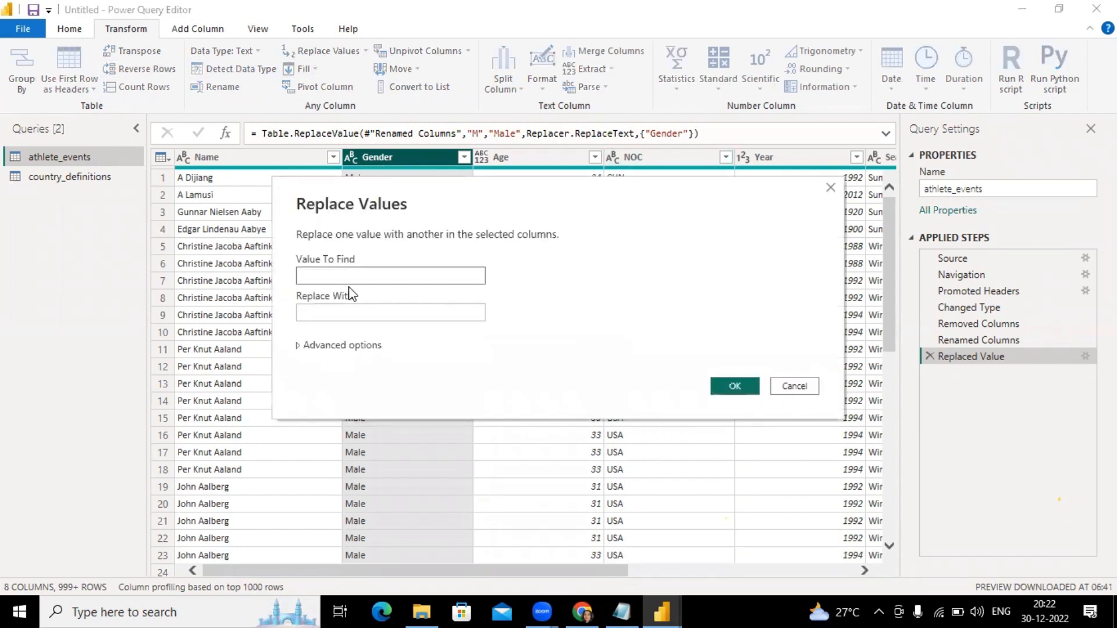
text(F)
click(350, 310)
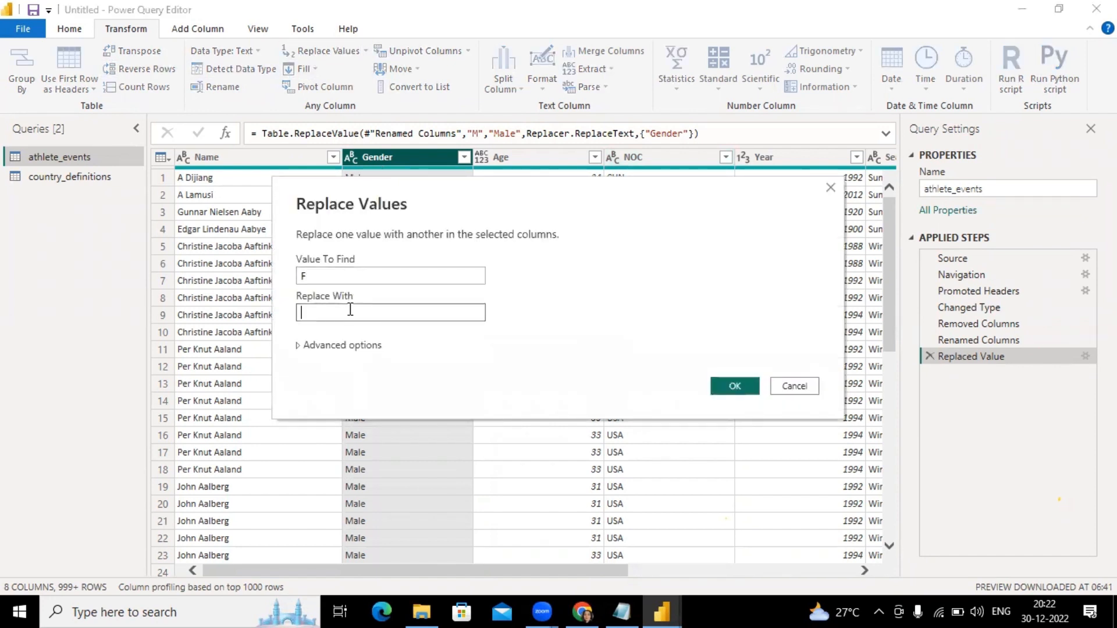
text(Female)
click(746, 384)
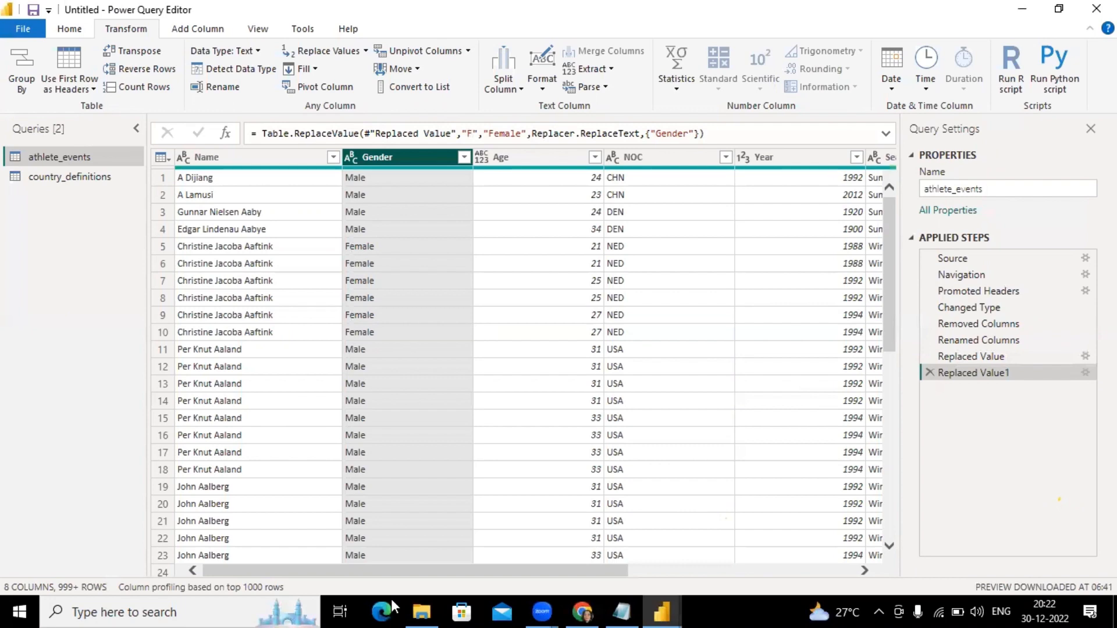
Set up a merge of athlete_events with country_definitions, matching on the NOC column in both tables.
drag(479, 570, 436, 532)
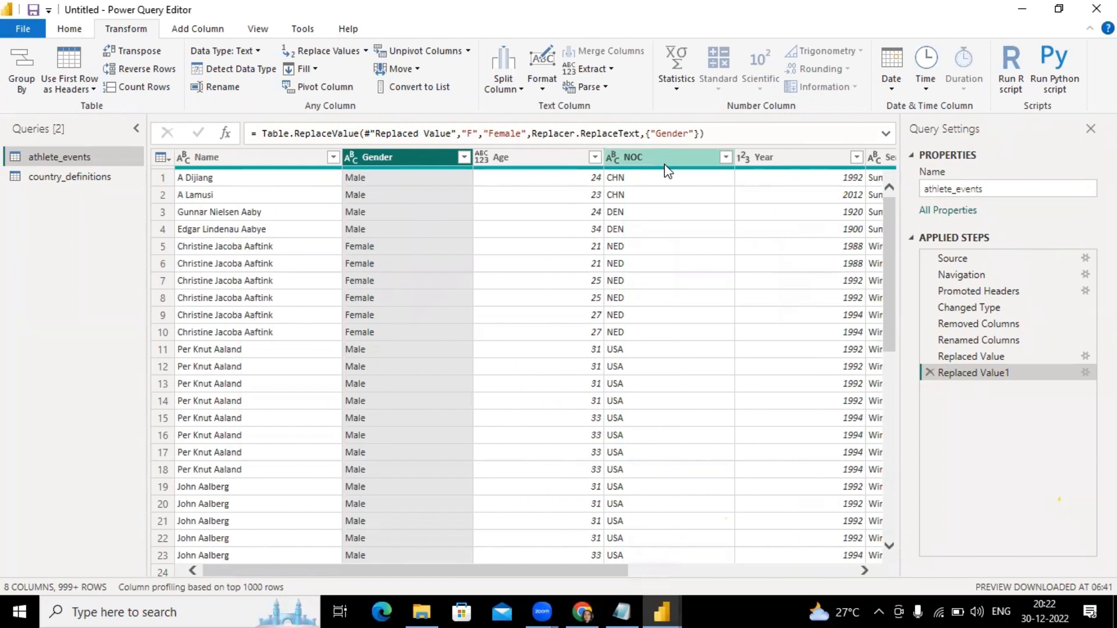
click(91, 175)
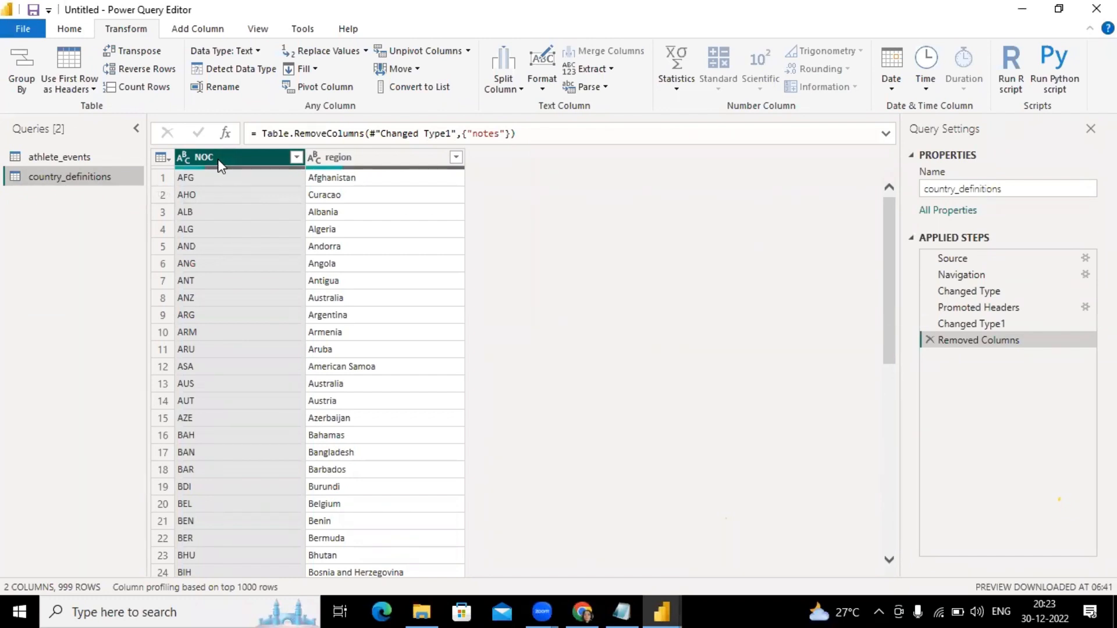
click(84, 156)
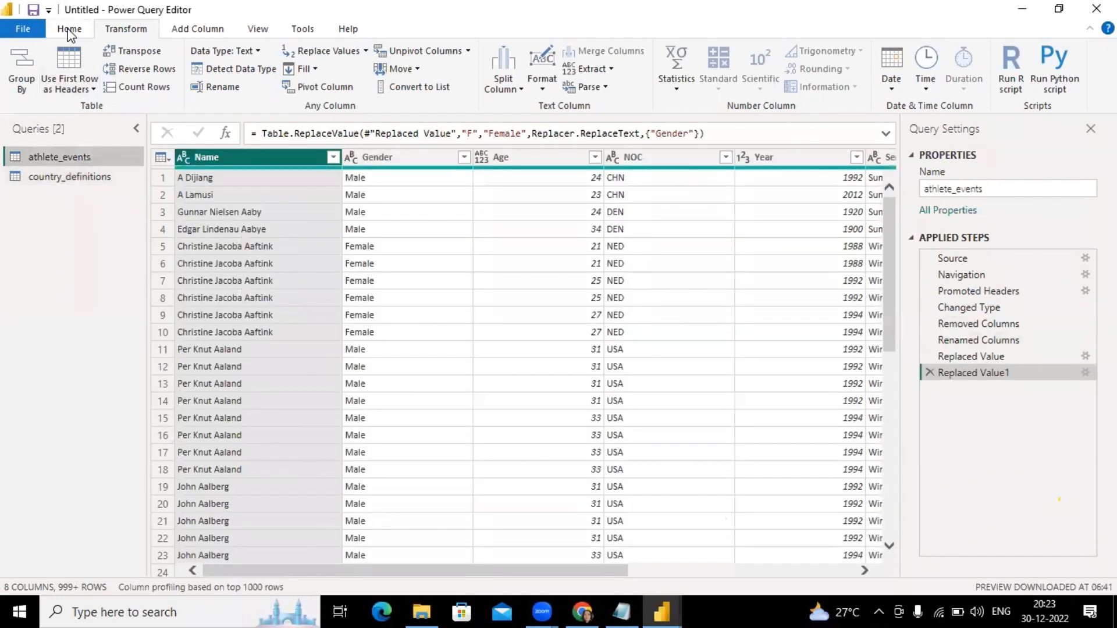
click(69, 30)
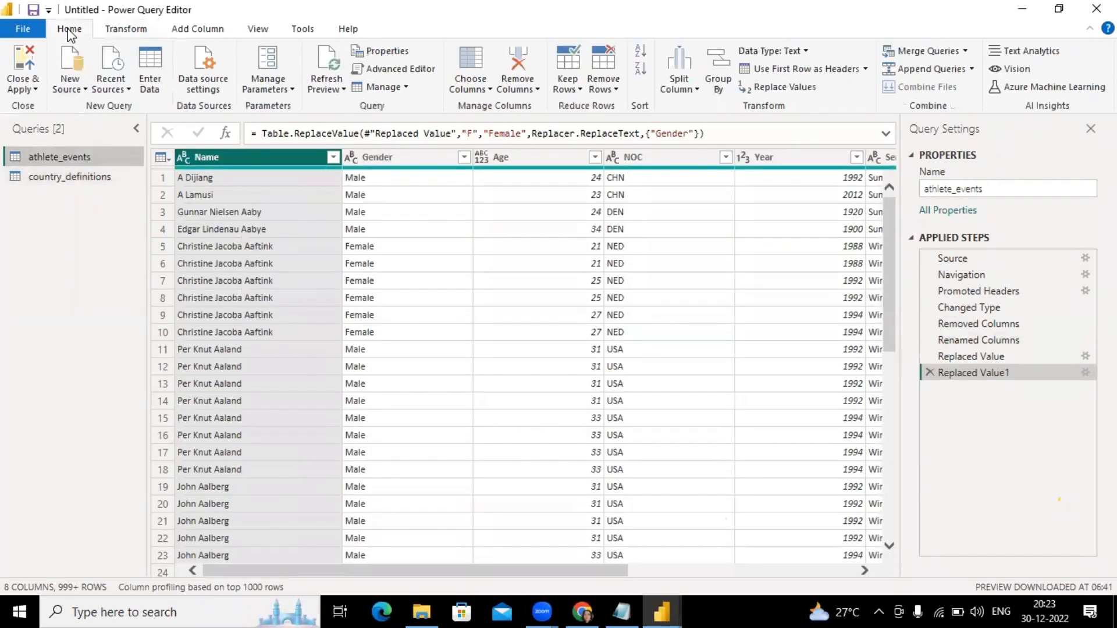
click(915, 54)
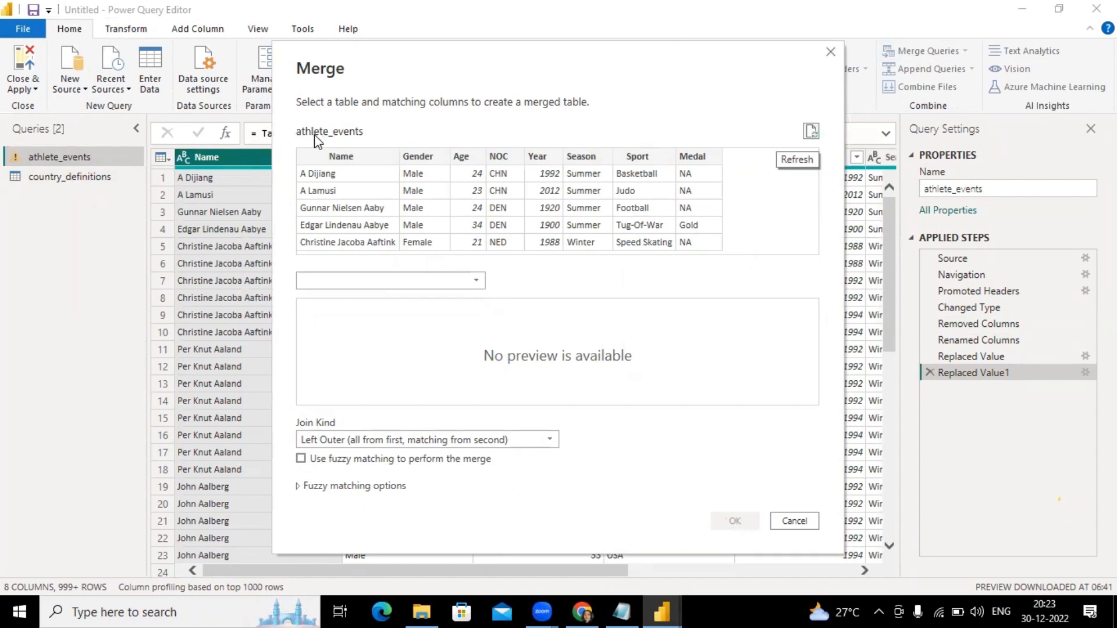
click(501, 157)
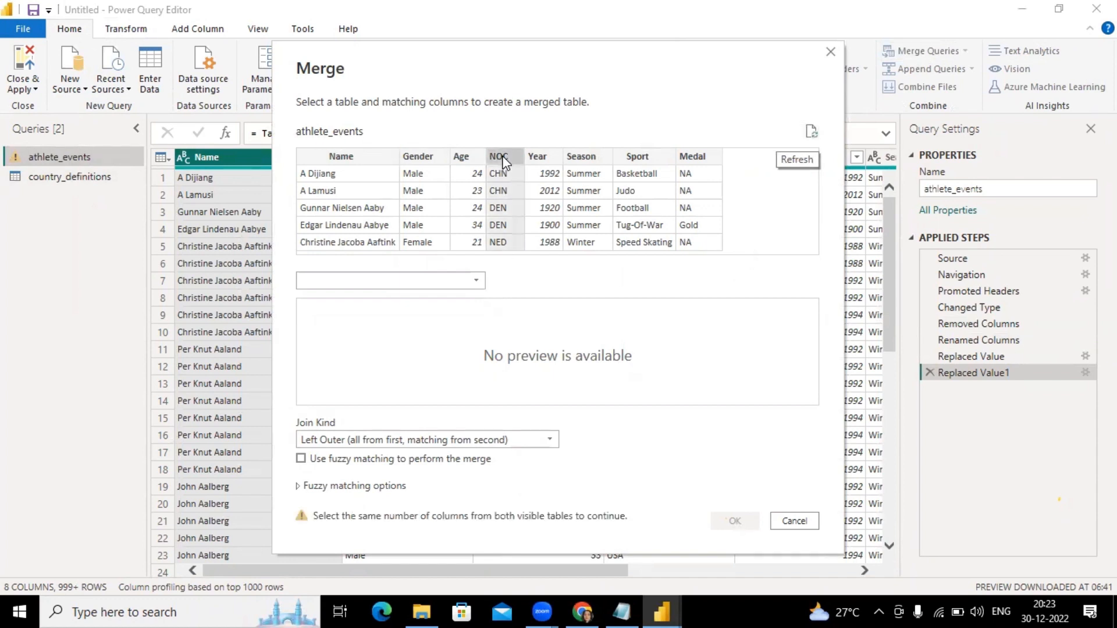
click(477, 285)
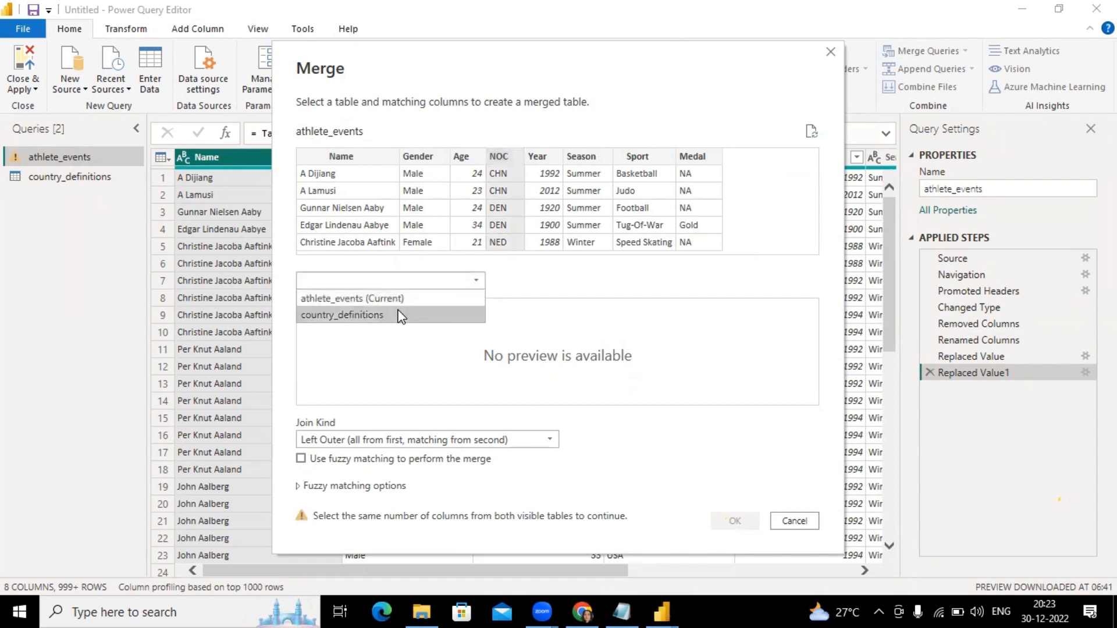
click(400, 315)
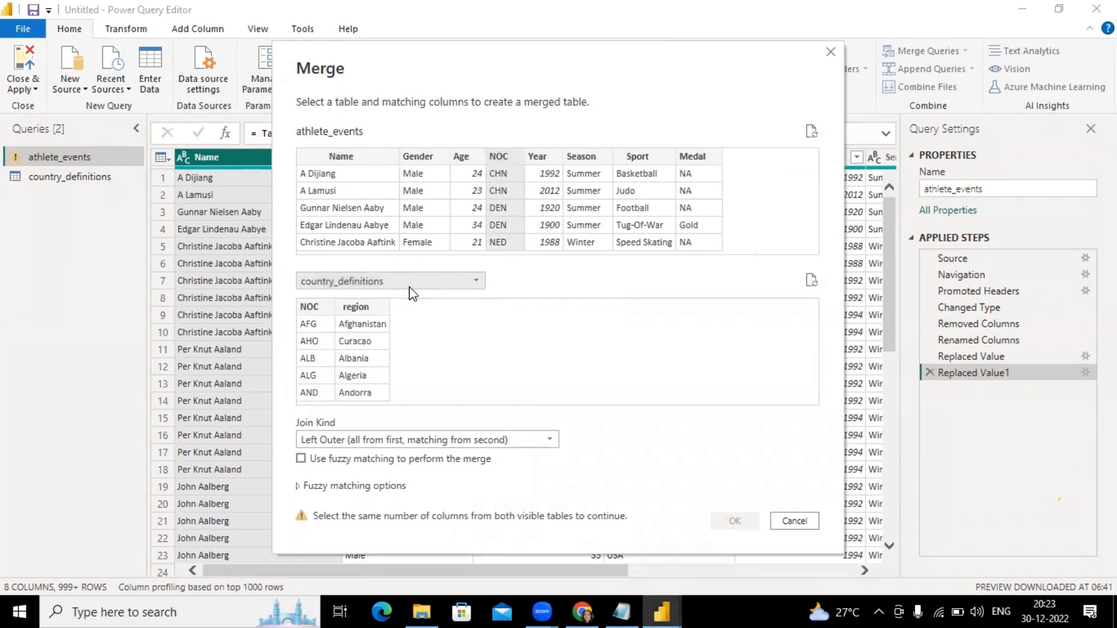
click(321, 307)
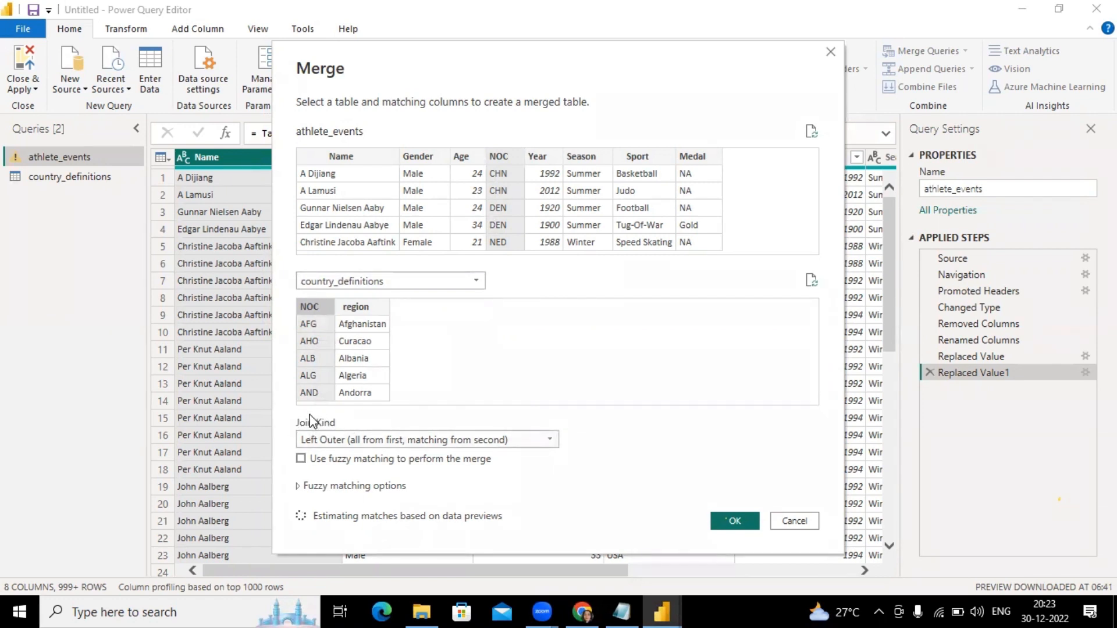
Set the merge's join kind to Full Outer (all rows from both) and run the merge.
click(320, 433)
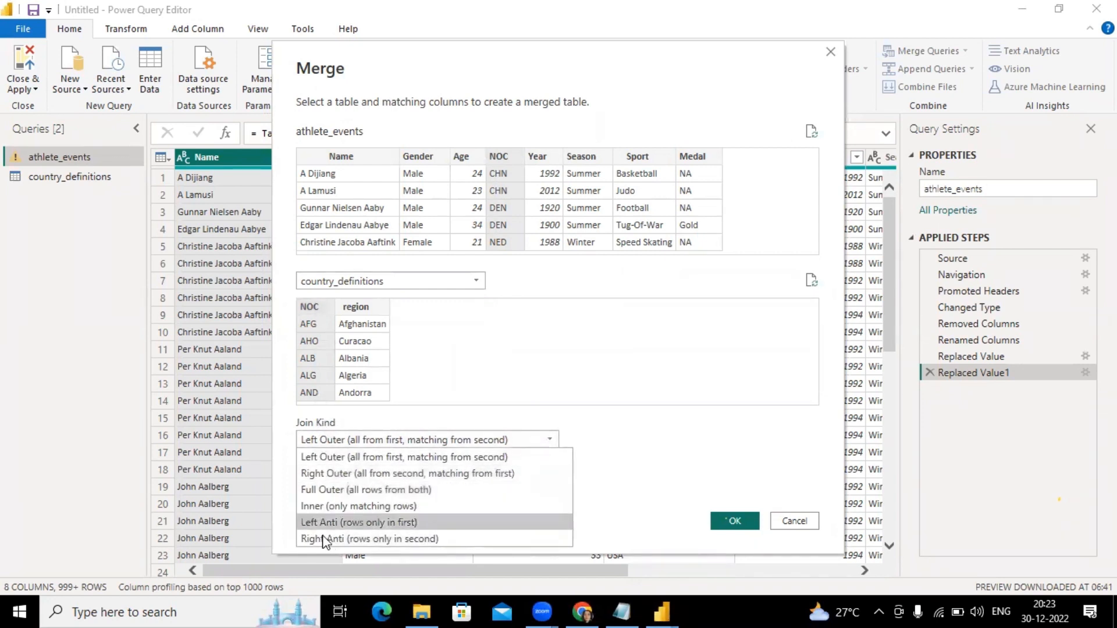
click(340, 498)
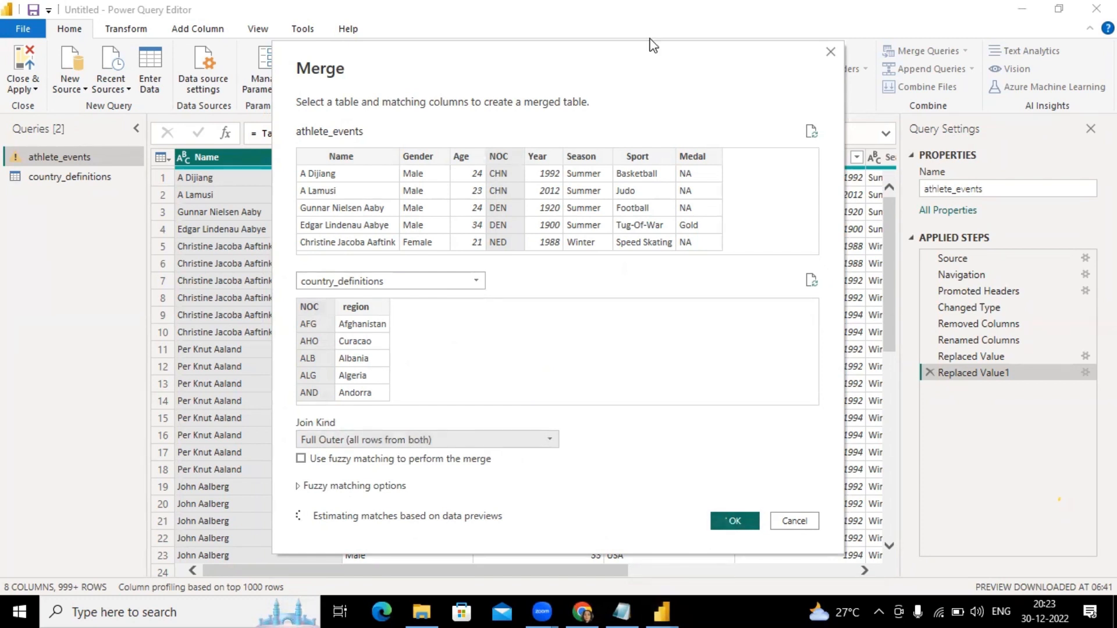
click(735, 522)
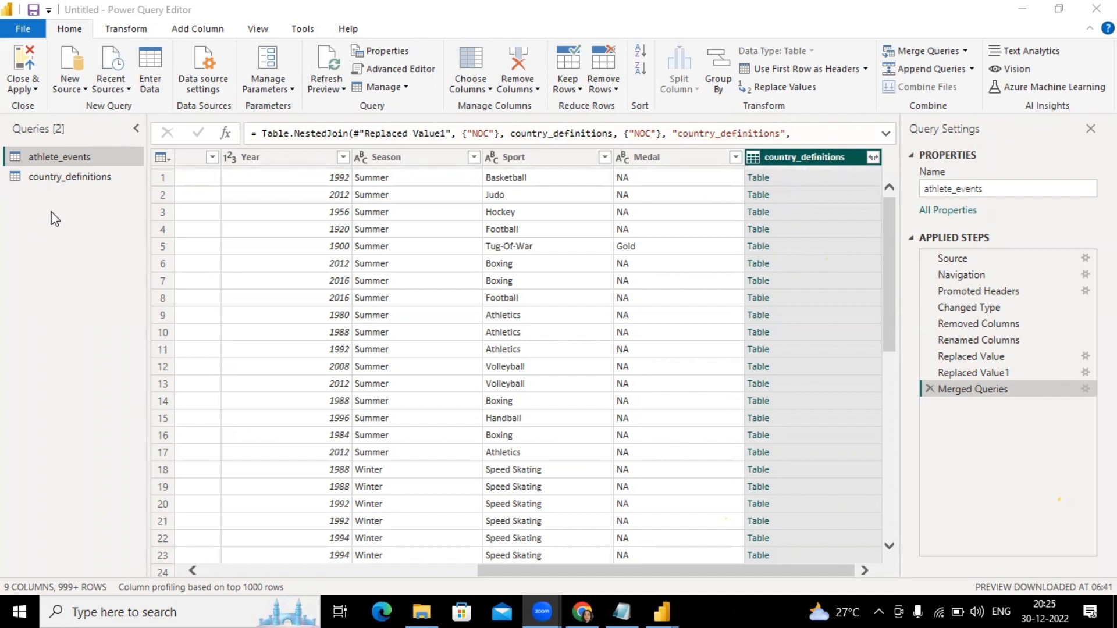
Expand the merged country_definitions column in athlete_events into NOC and region, using the original column name as prefix.
click(89, 176)
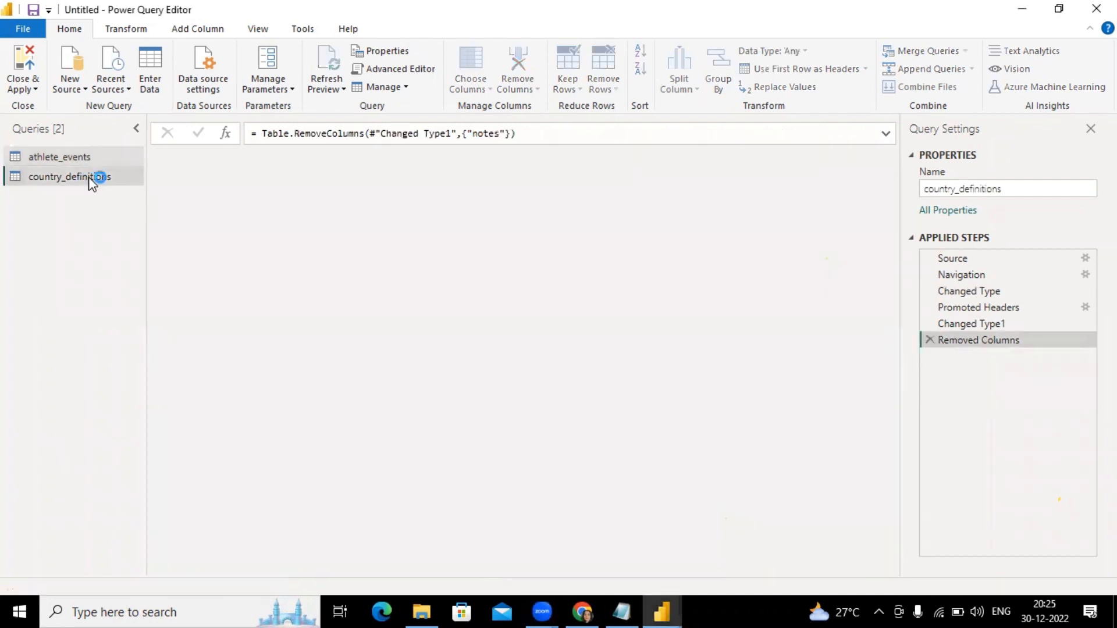
click(63, 157)
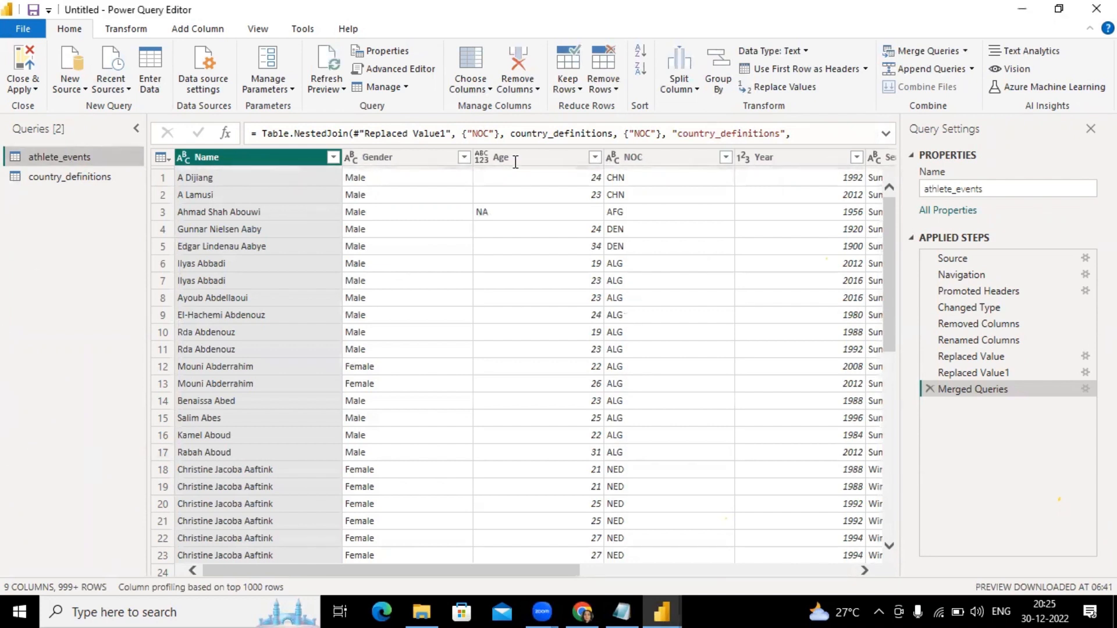
drag(570, 569, 862, 552)
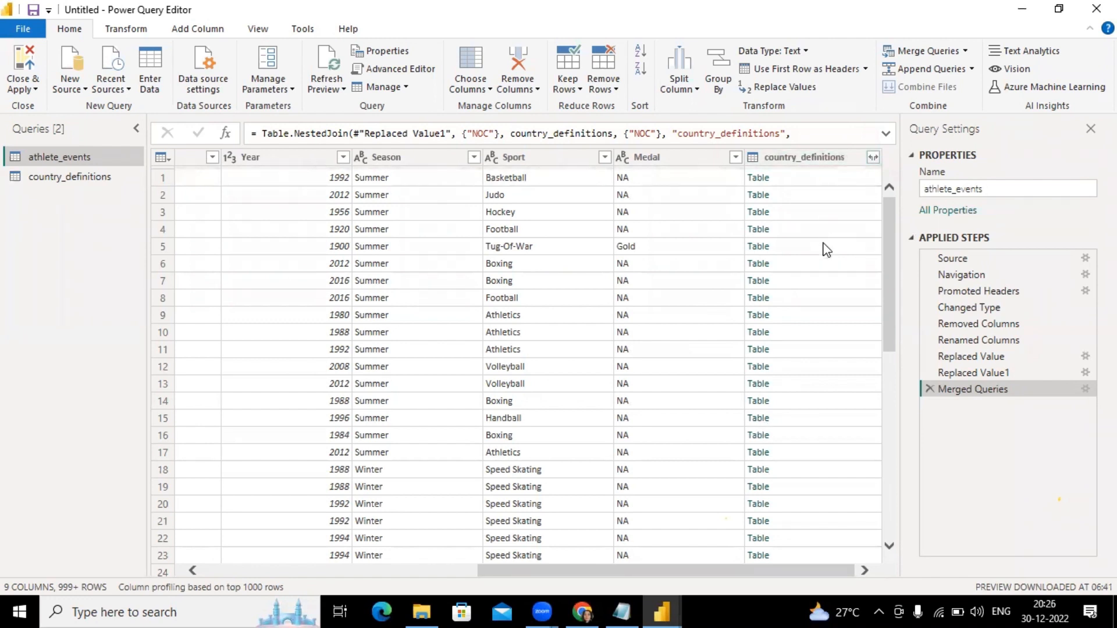
click(874, 158)
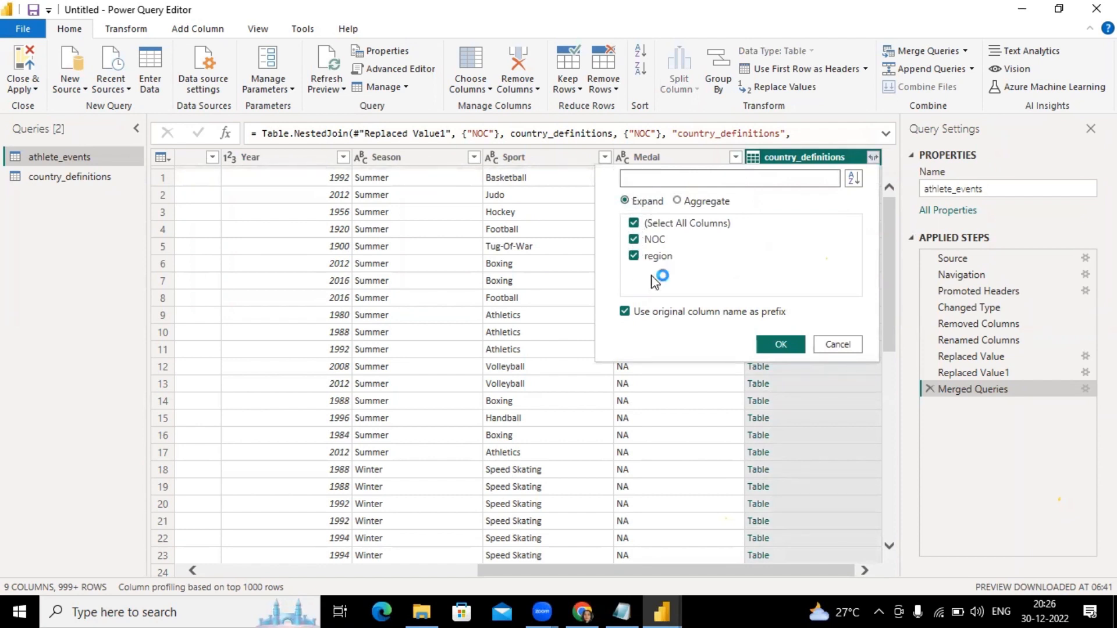
click(773, 354)
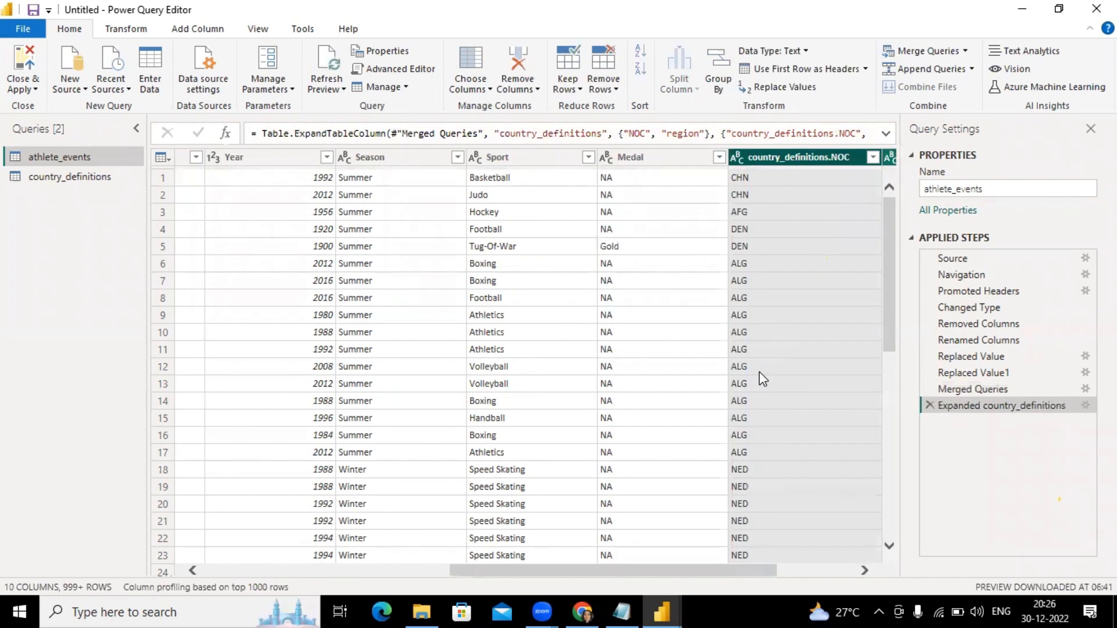
Remove the country_definitions.NOC and NOC columns from athlete_events.
drag(652, 569, 699, 570)
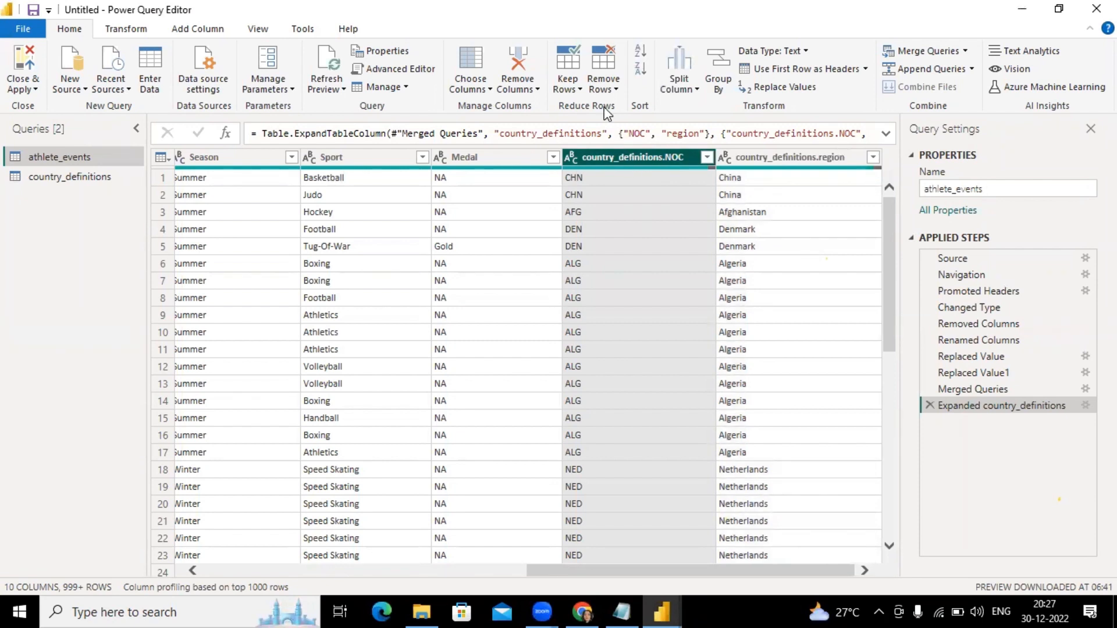
click(516, 85)
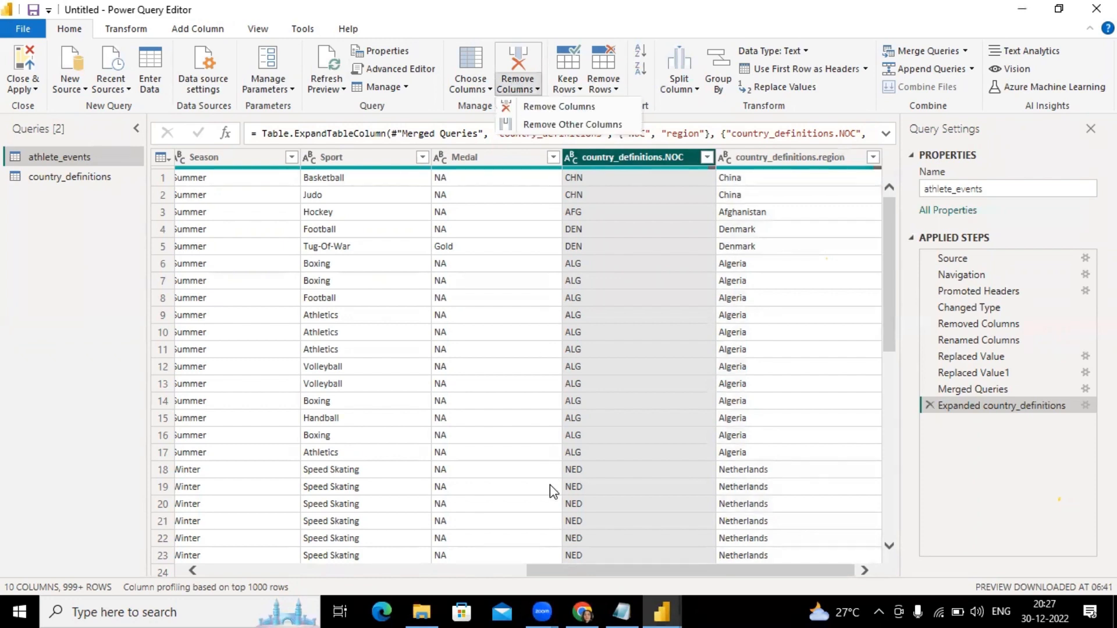
click(560, 106)
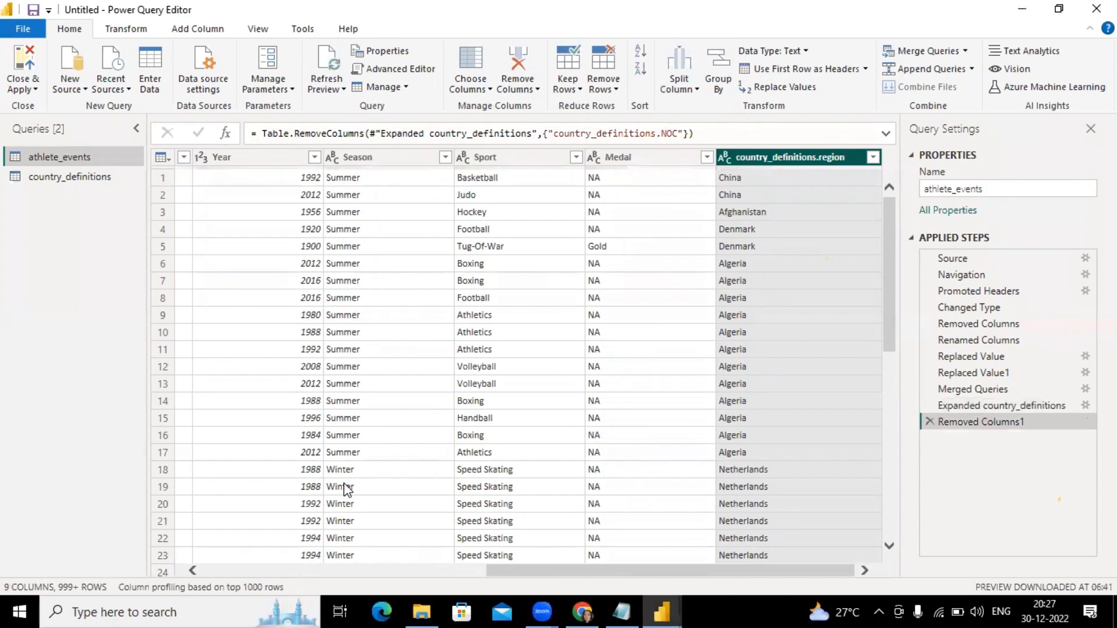
drag(771, 573, 430, 553)
click(650, 156)
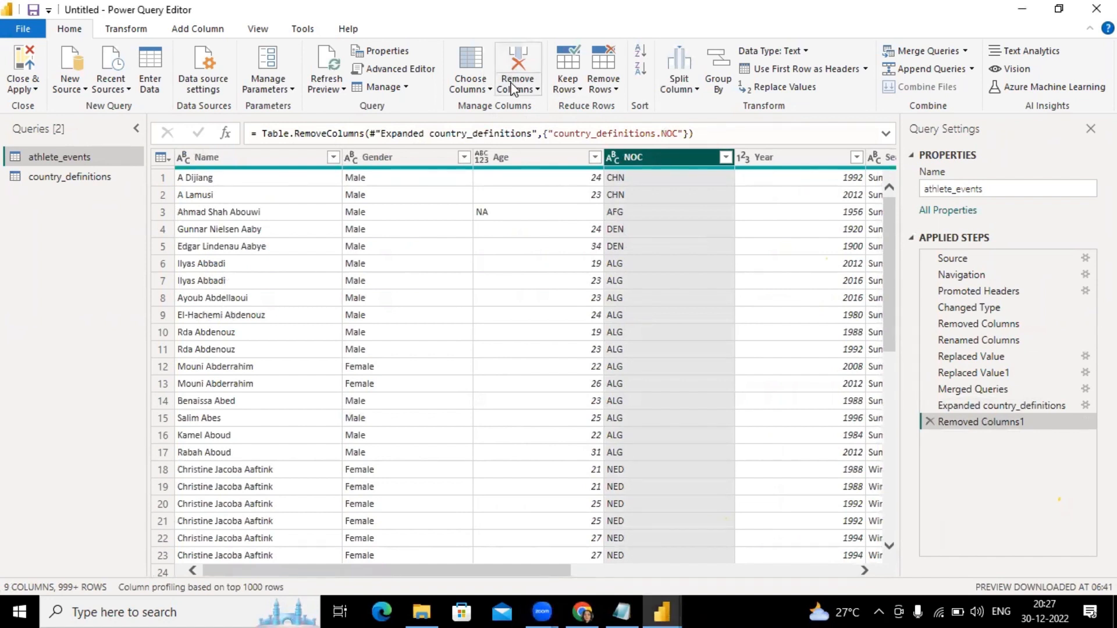
click(512, 87)
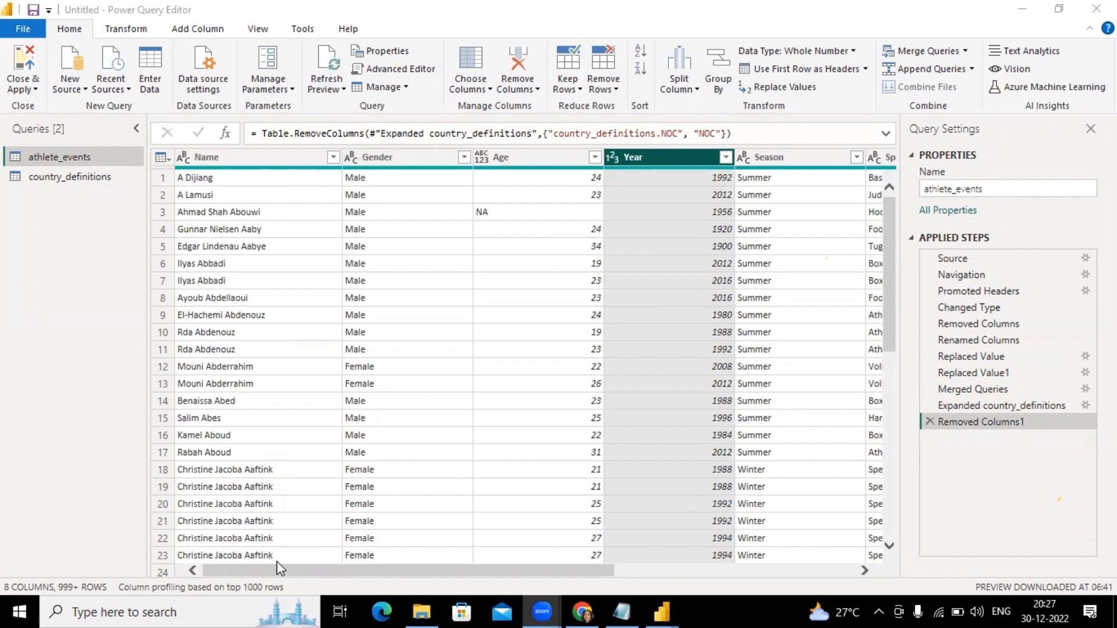
Rename the country_definitions.region column as Country.
drag(284, 564, 651, 276)
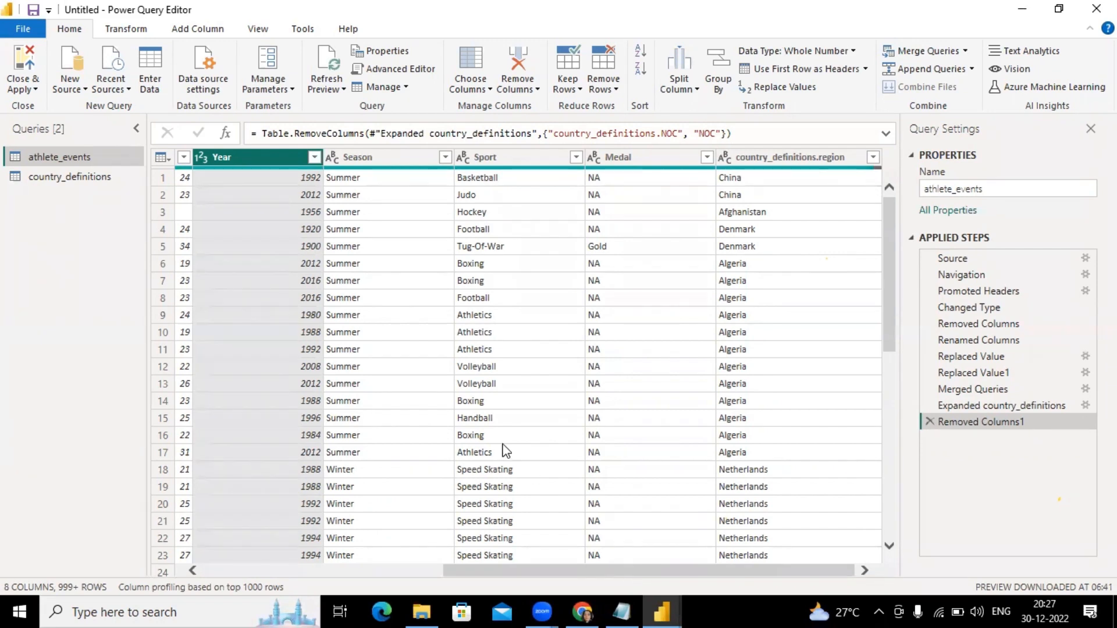
drag(548, 567, 276, 434)
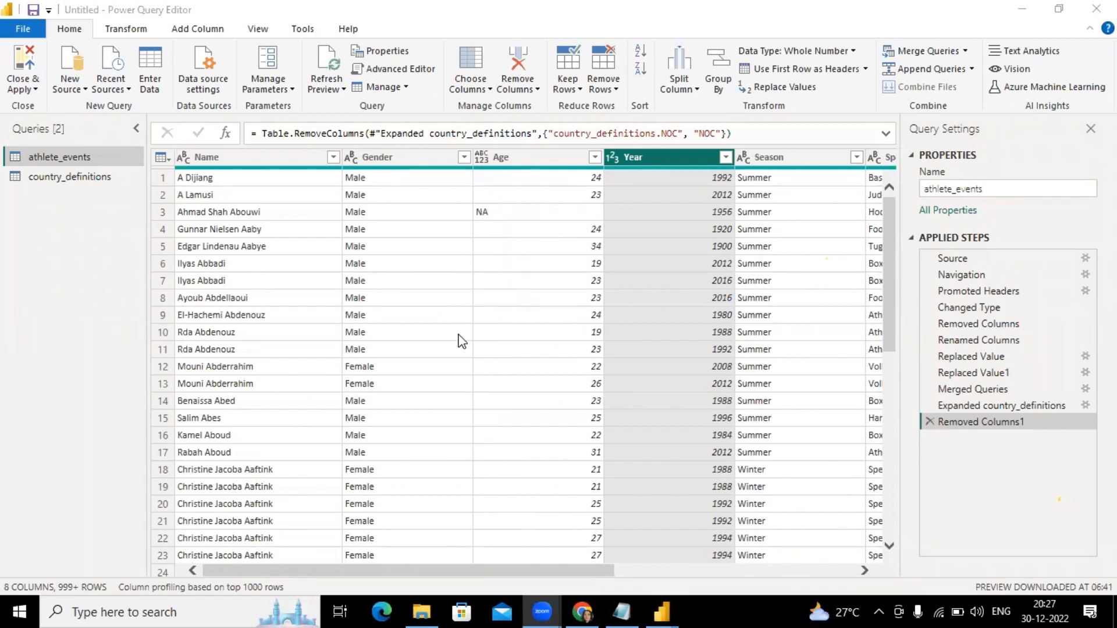
drag(413, 567, 714, 577)
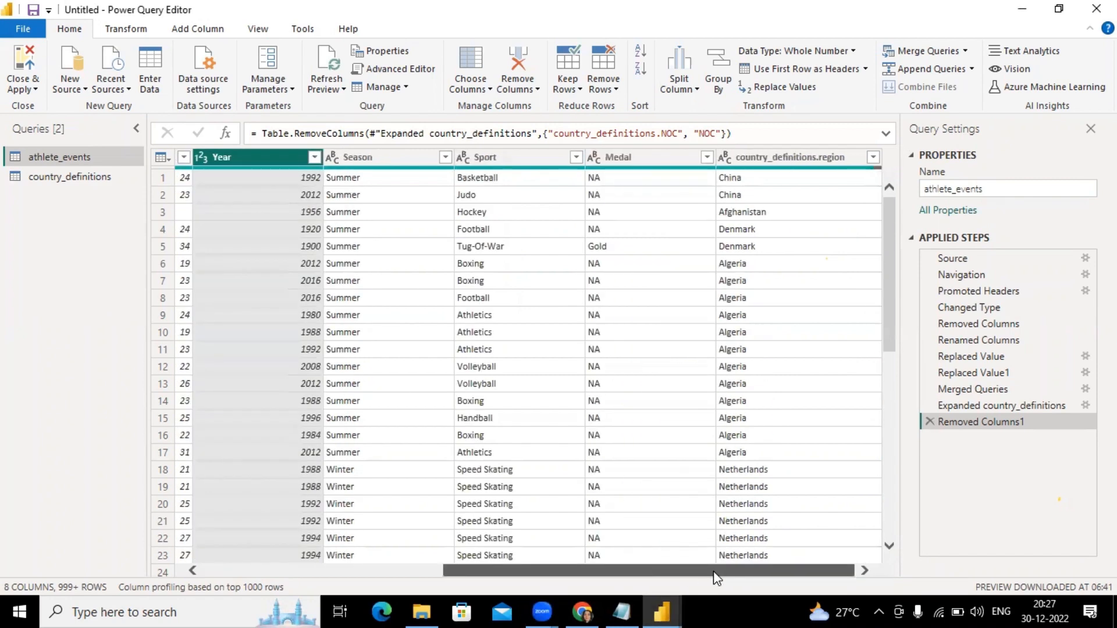
double_click(791, 159)
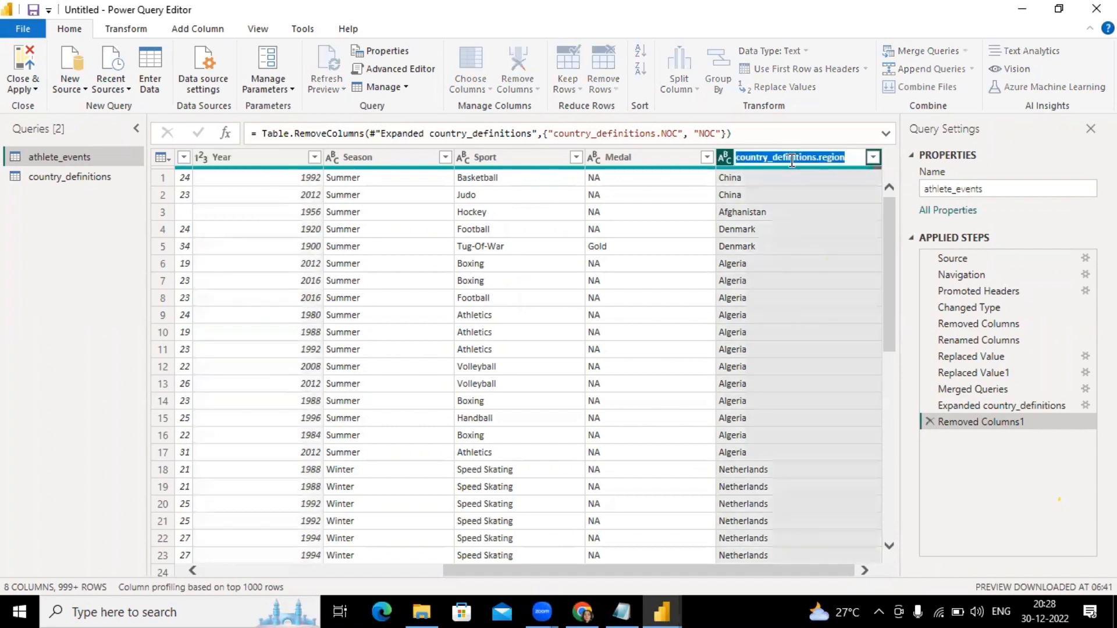
key(BackSpace)
text(C)
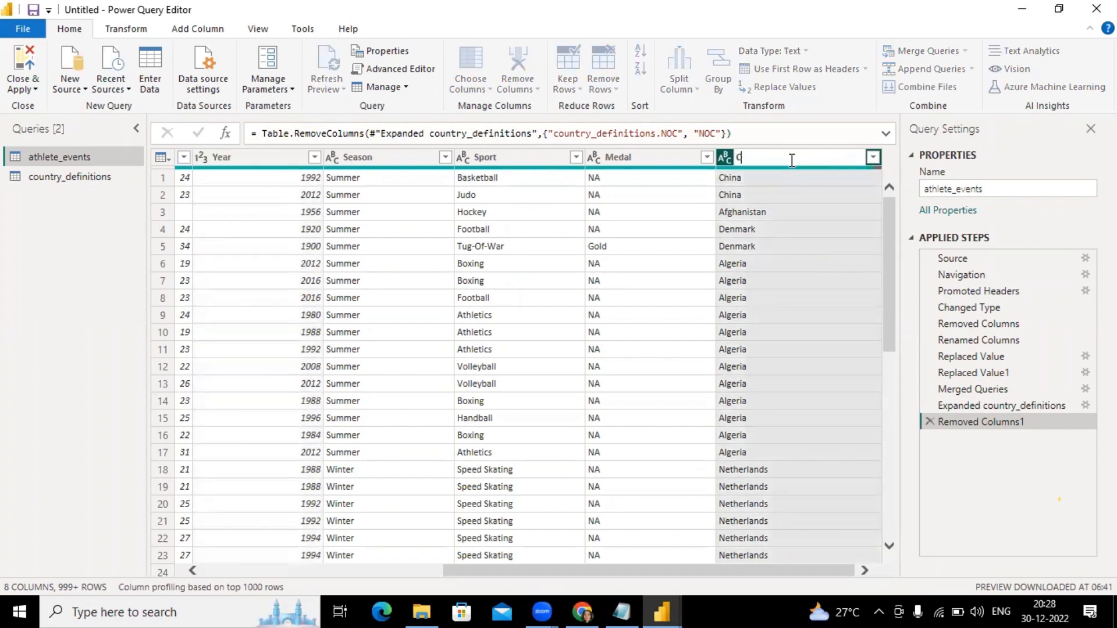
text(ountry)
click(937, 462)
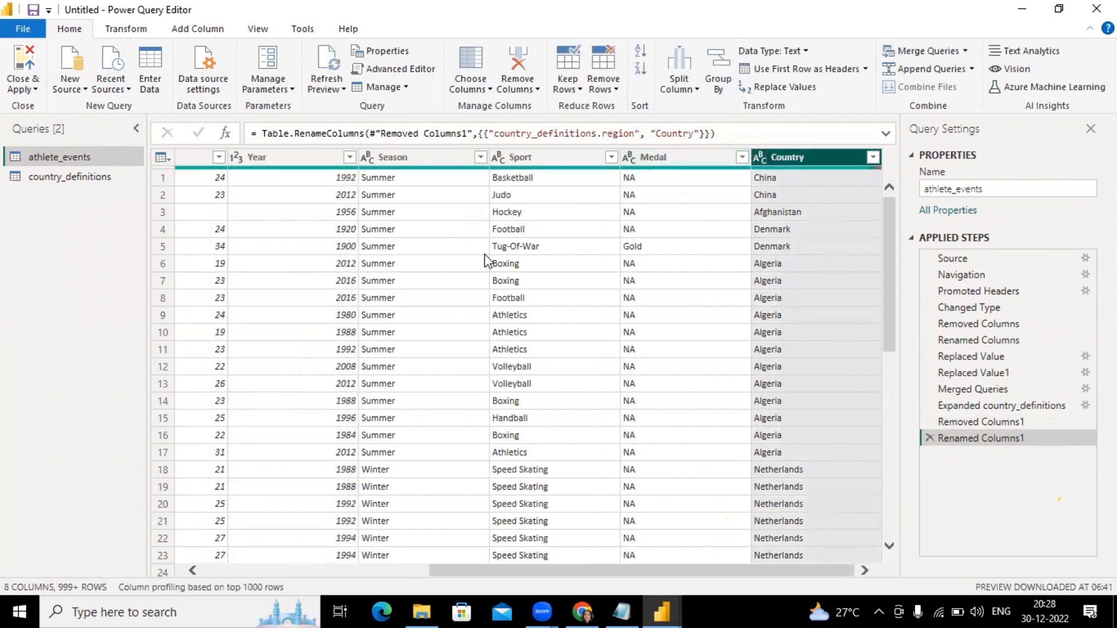
Rename the athlete_events query as Olympics, then close the query editor and apply the changes to the report.
drag(466, 571, 564, 576)
drag(983, 188, 895, 189)
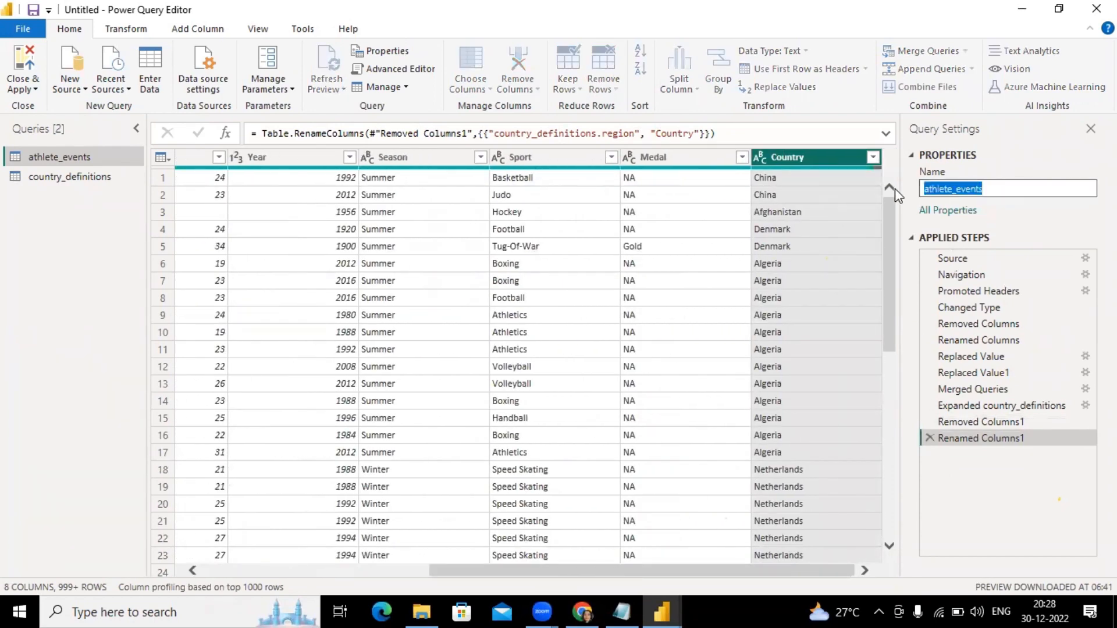
key(BackSpace)
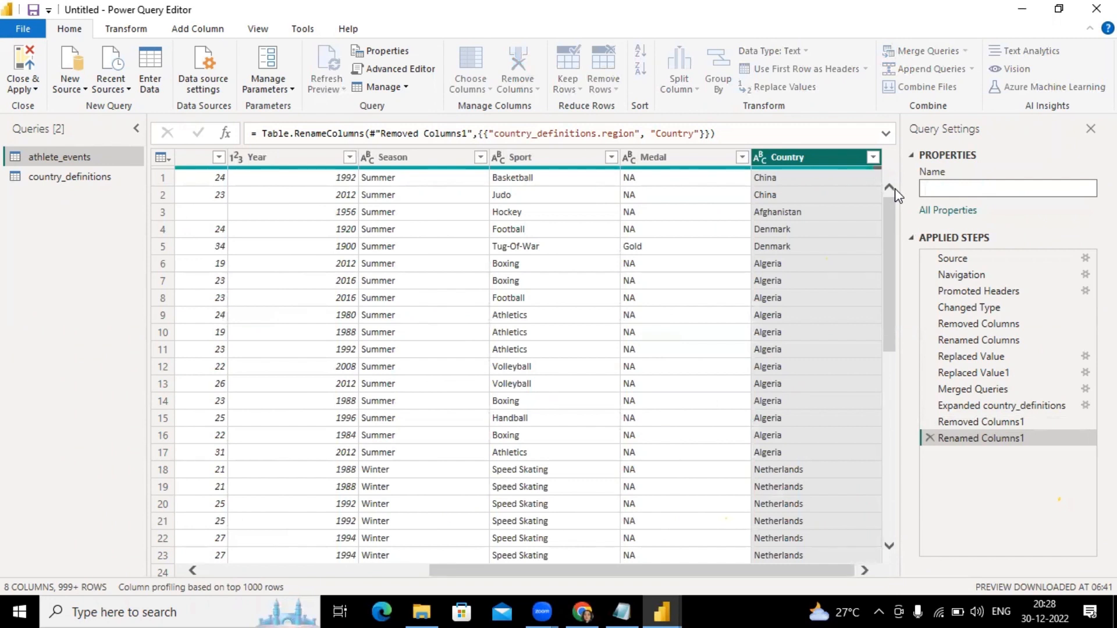
text(Olympics)
key(Return)
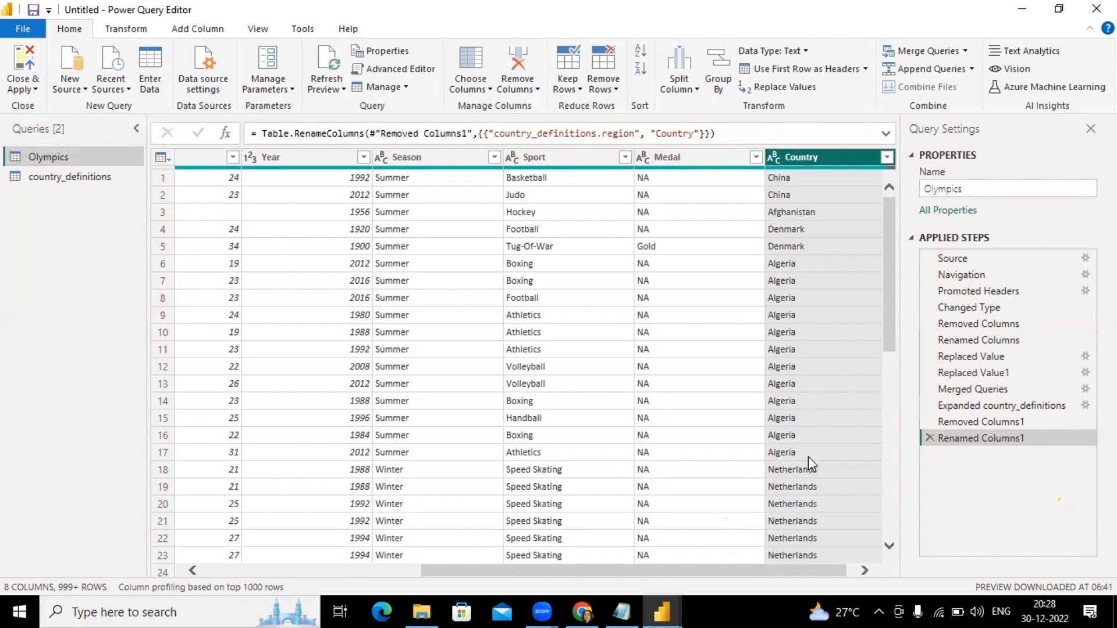
click(16, 79)
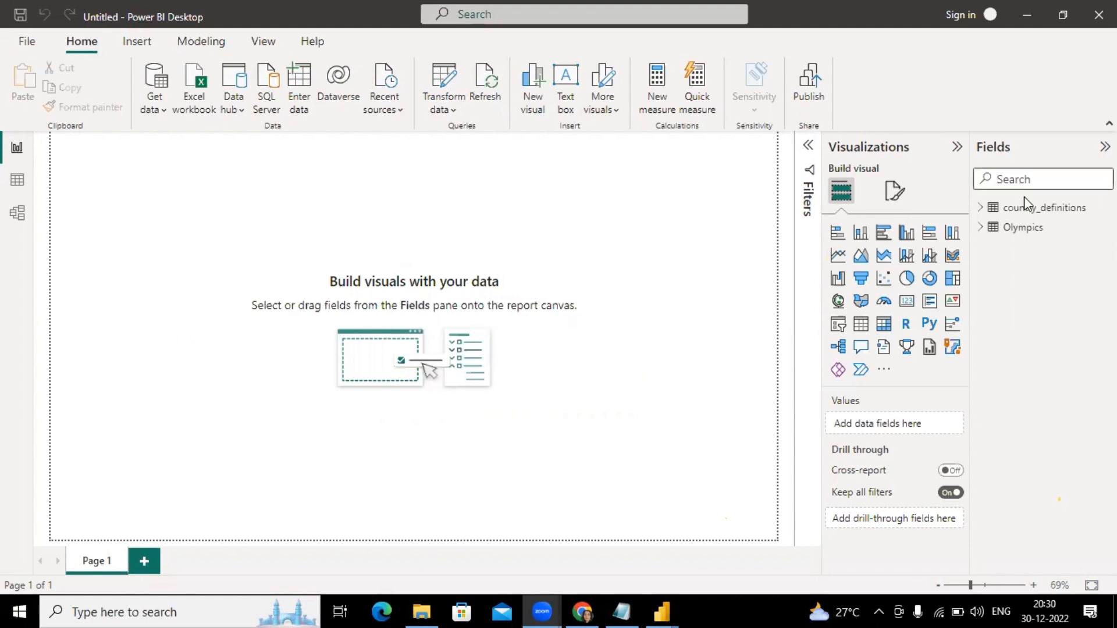
Expand the Olympics table in the field list to show its columns.
click(982, 228)
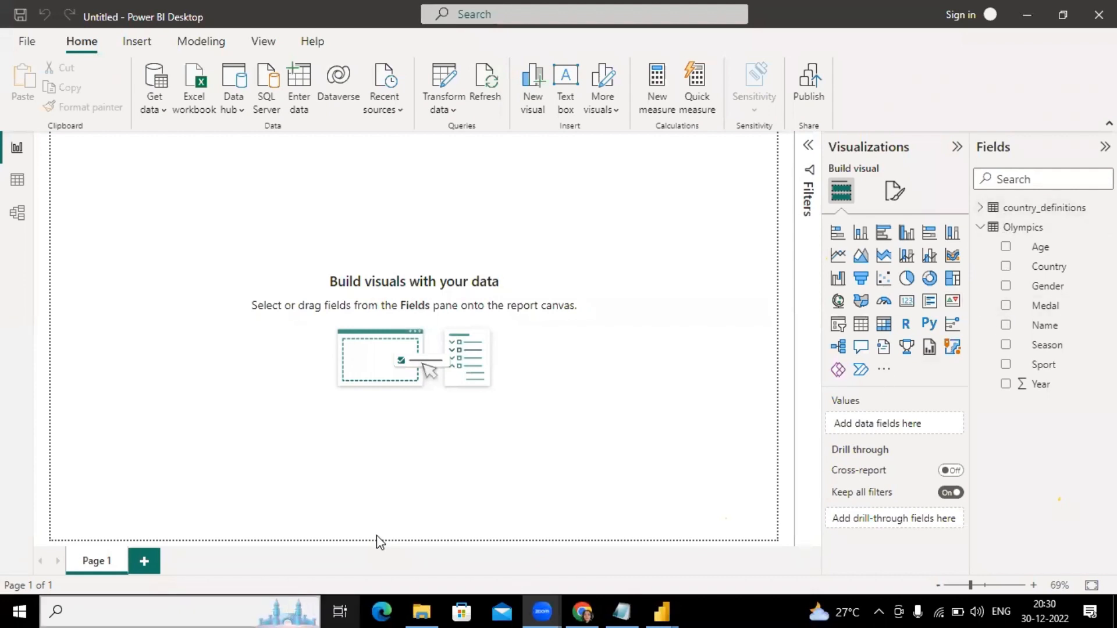
Mark the Olympics field names with freehand screen annotation strokes and clear the marks.
drag(1055, 241, 1096, 231)
mouse_move(1087, 256)
mouse_down()
mouse_move(1110, 250)
mouse_move(1093, 281)
mouse_up()
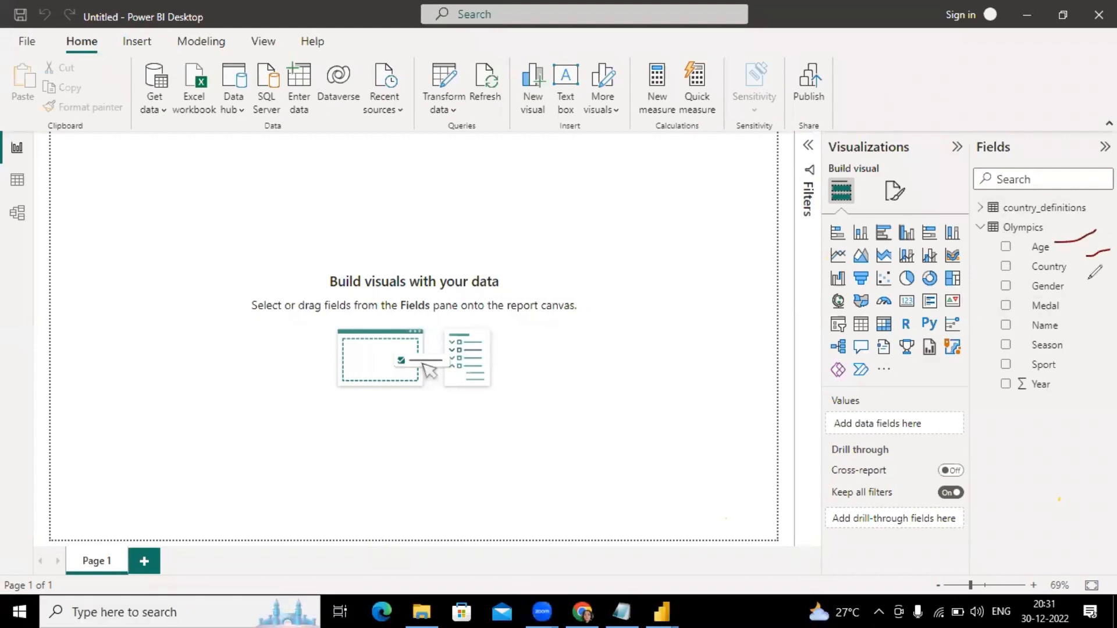
drag(1058, 327, 1088, 336)
click(829, 142)
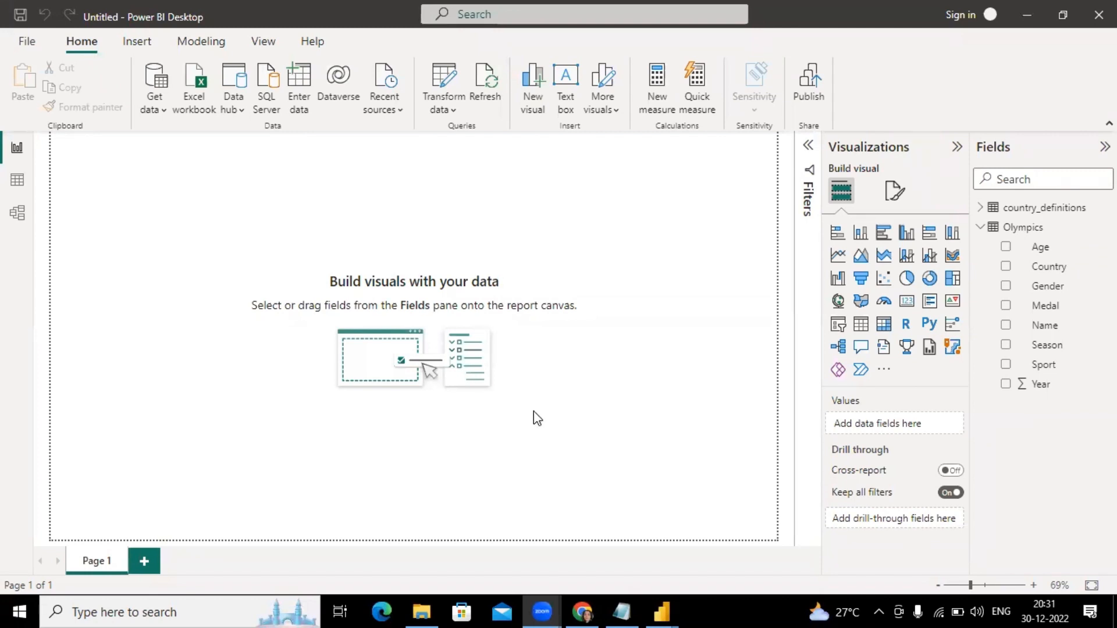
Add a screen text annotation over the report canvas reading "1) distribution of Medals by gender".
click(383, 162)
click(467, 425)
click(473, 168)
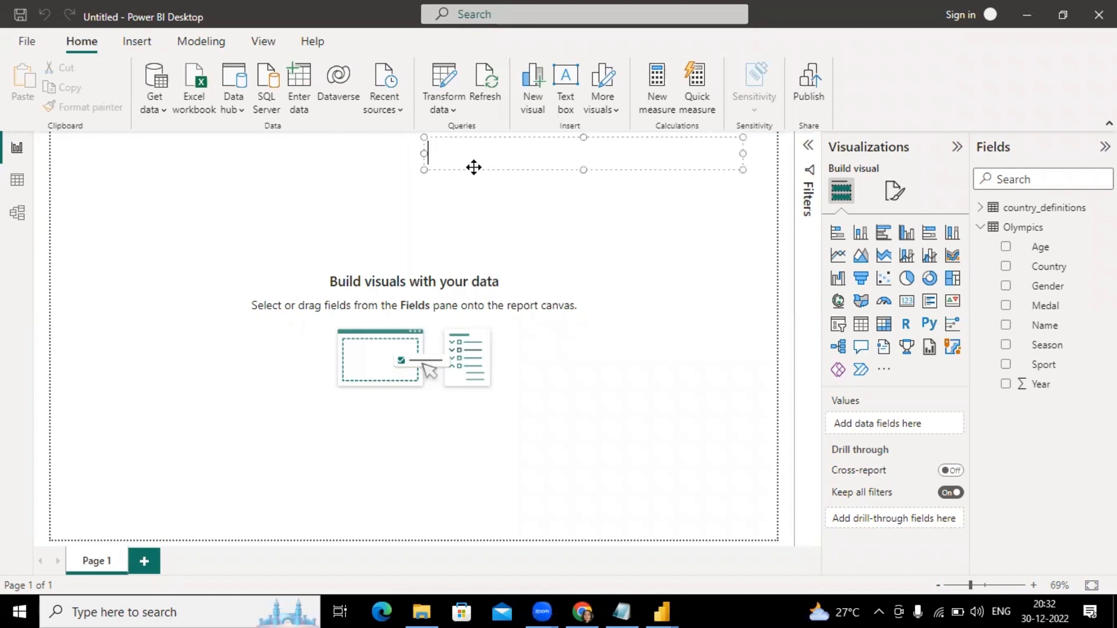
text())
key(BackSpace)
text(1))
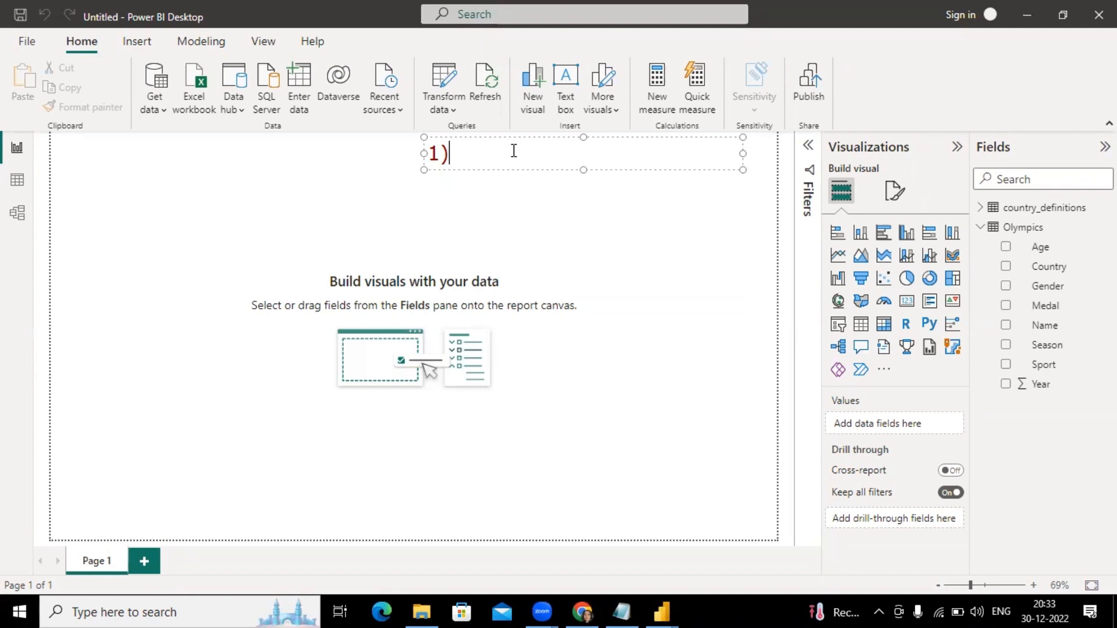
text(distribution og)
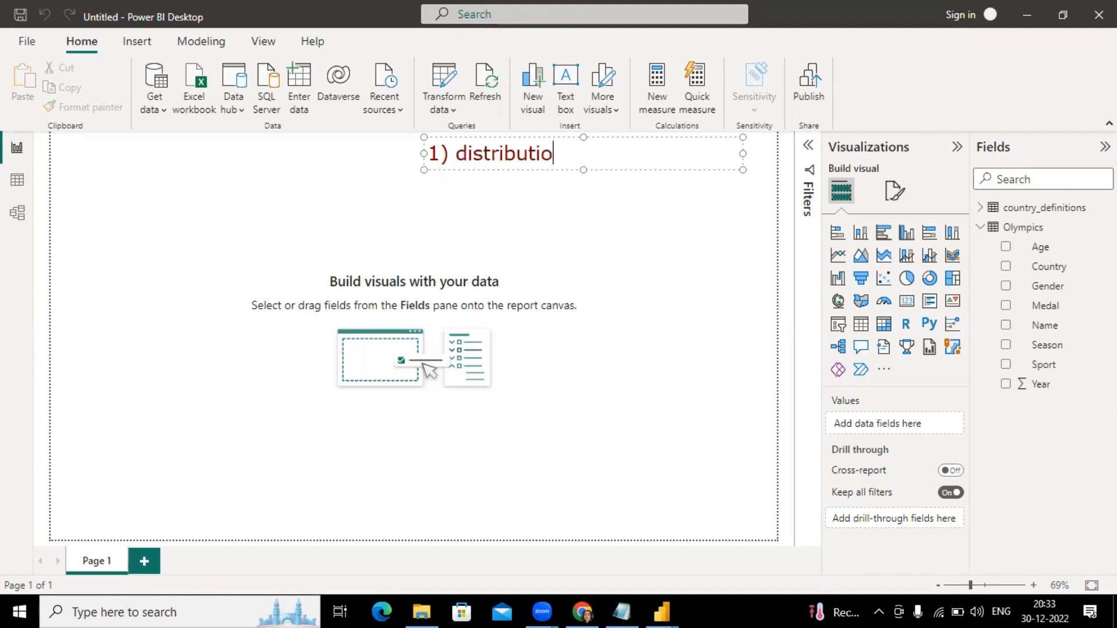
key(BackSpace)
key(BackSpace)
text(f Meda)
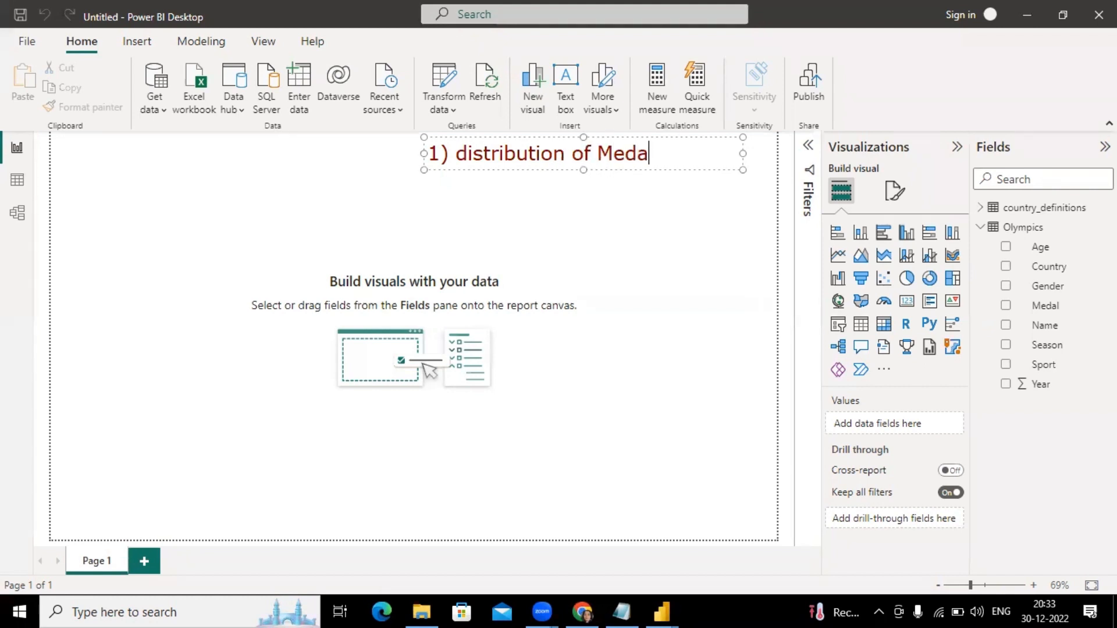
text(ls by gender)
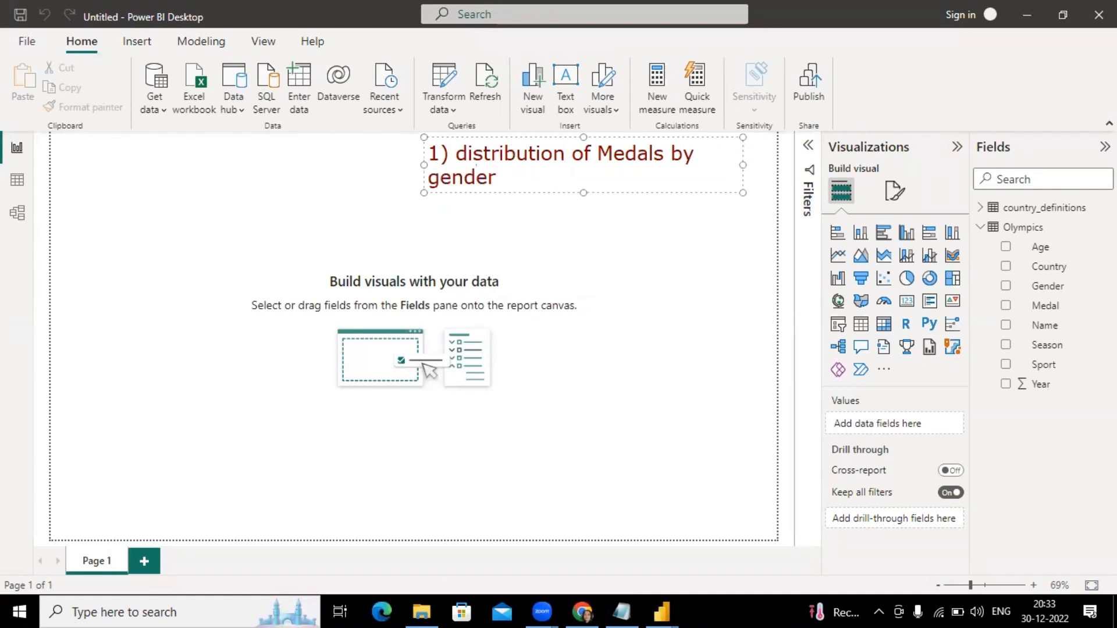
Add "2)countrywise medal" as the second line of the annotation list.
key(Return)
text(2)
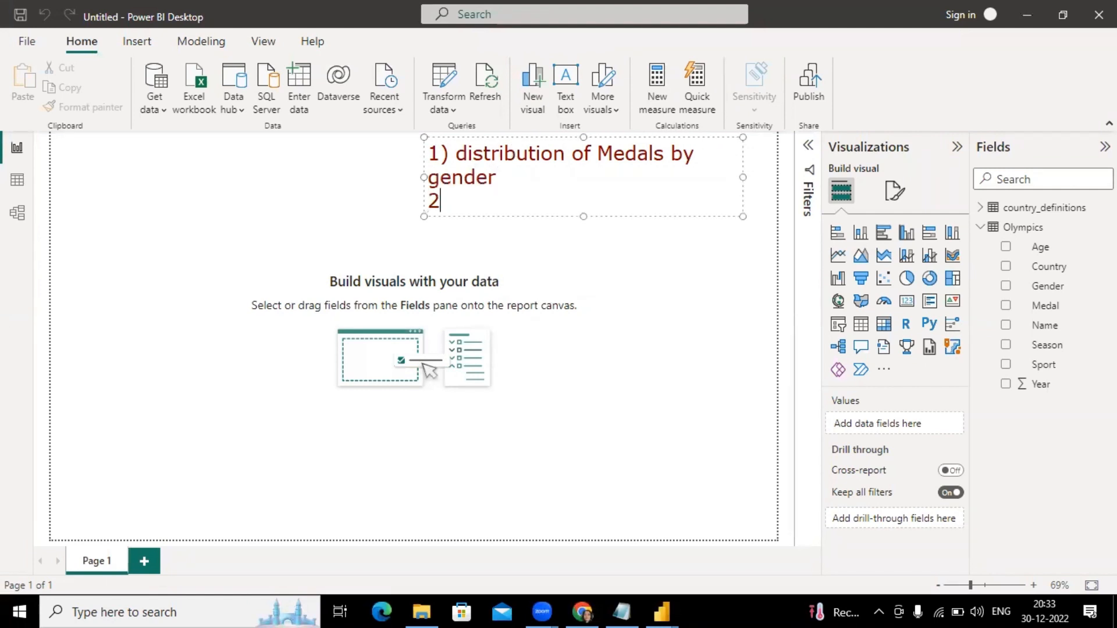
text()countrywise )
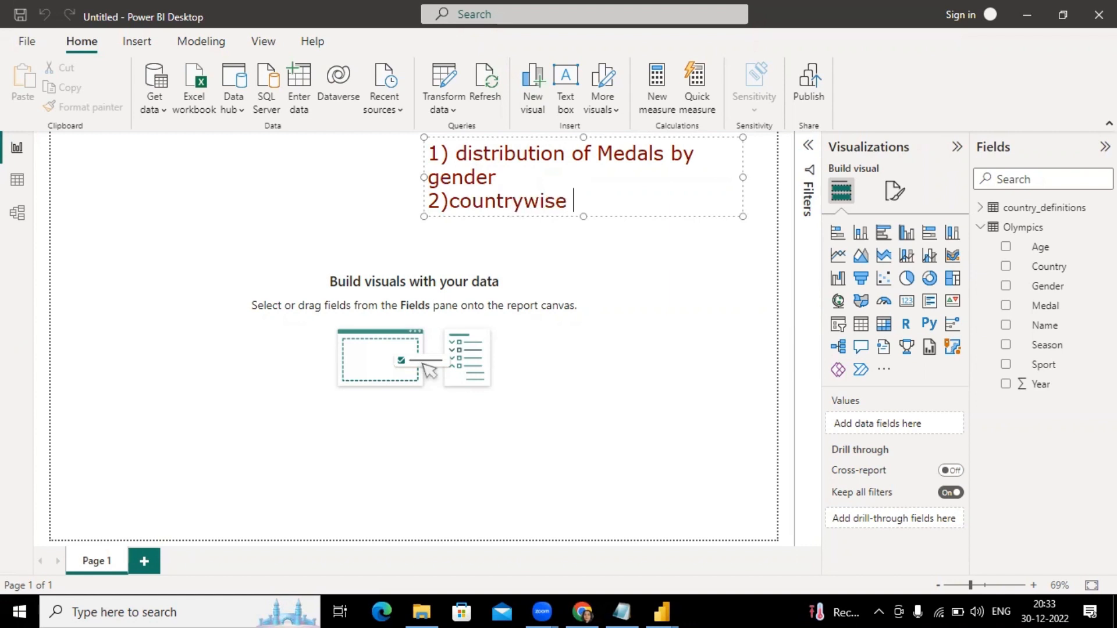
text(medal)
Add "3)playerwise medal(120yrs) top 10" as the third item of the annotation list.
key(Return)
text(3))
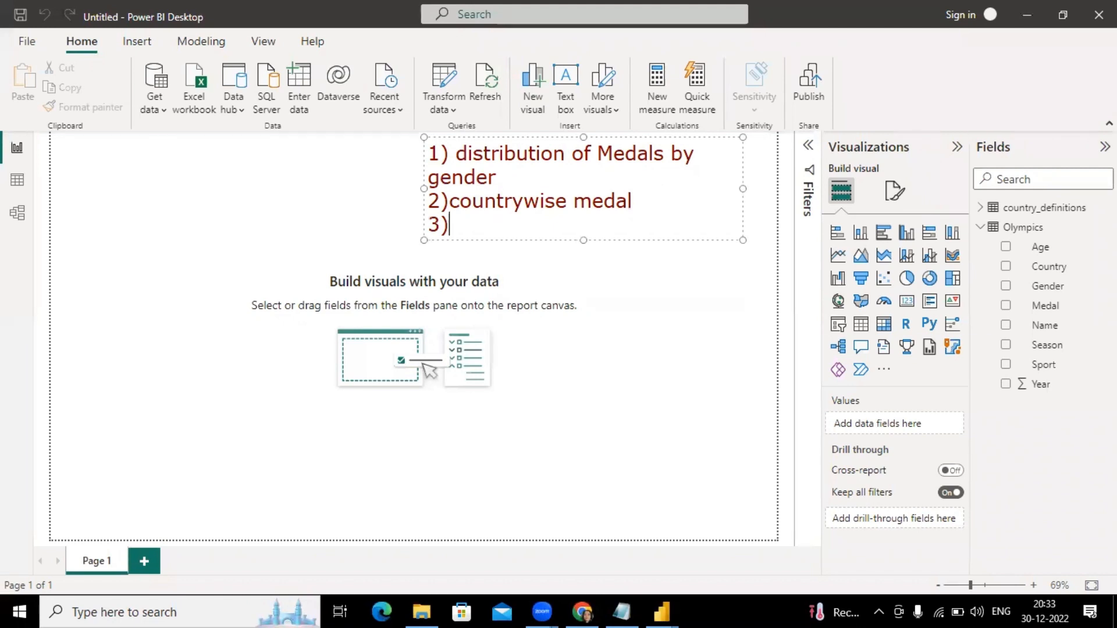
text(playerwise)
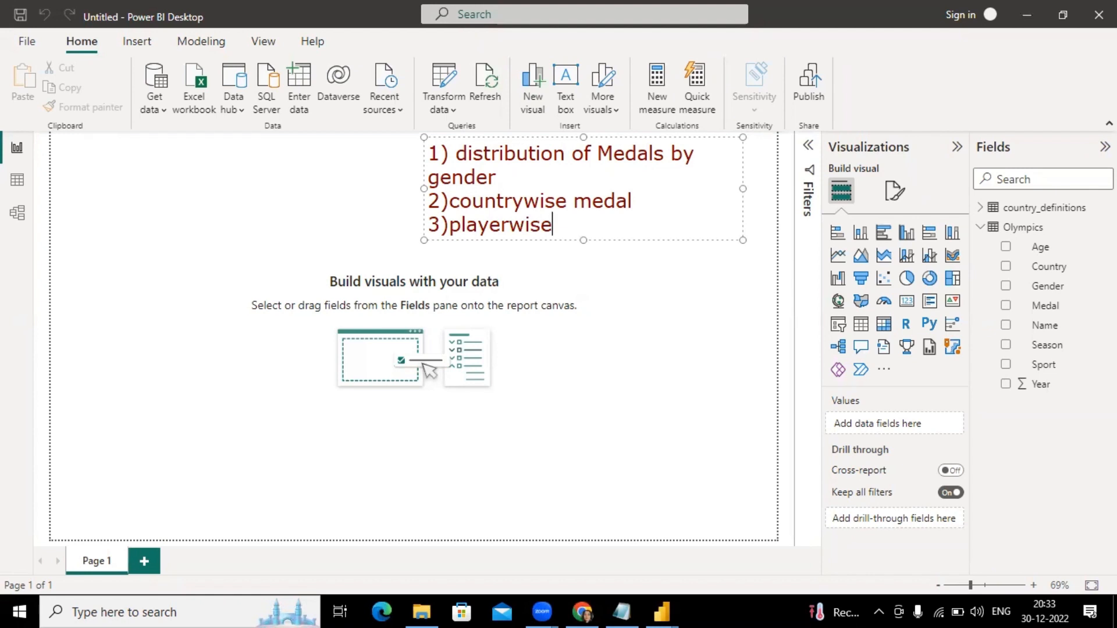
text(medal)
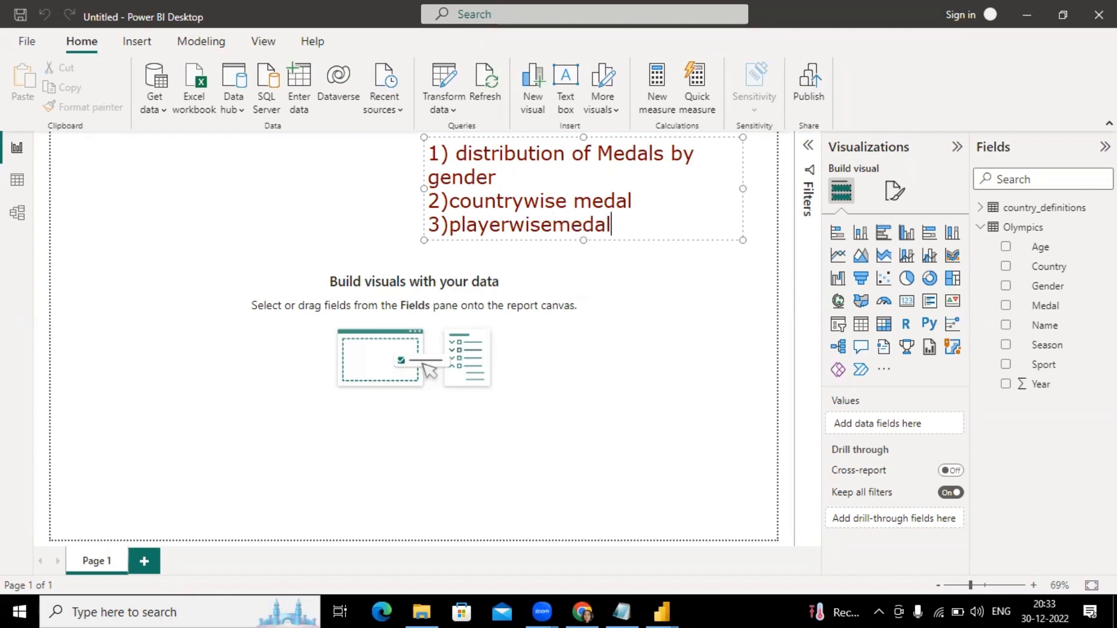
key(Left)
key(Left)
key(Left)
key(Left)
key(Left)
key(Left)
key(Right)
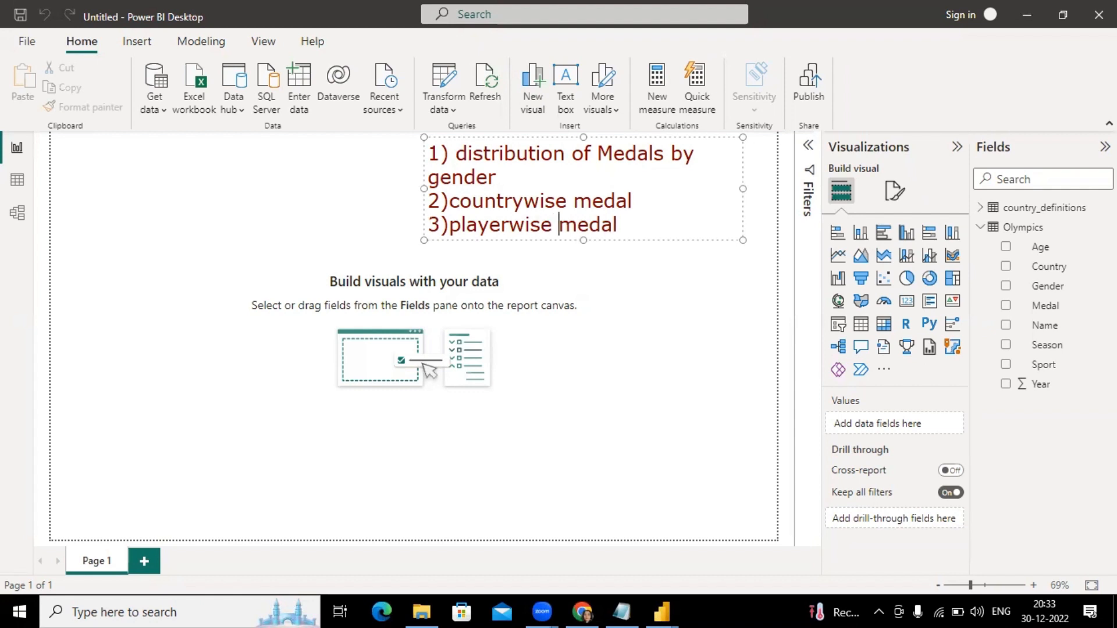
key(Right)
key(Right)
key(Right)
key(Right)
key(Right)
text((120yrs))
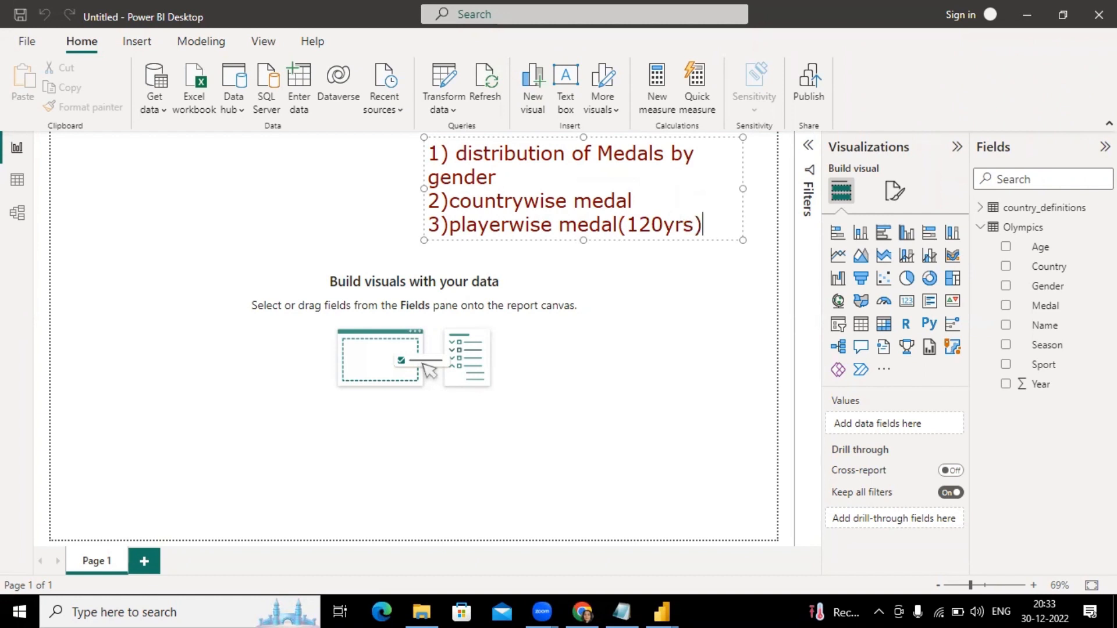
text( top 10)
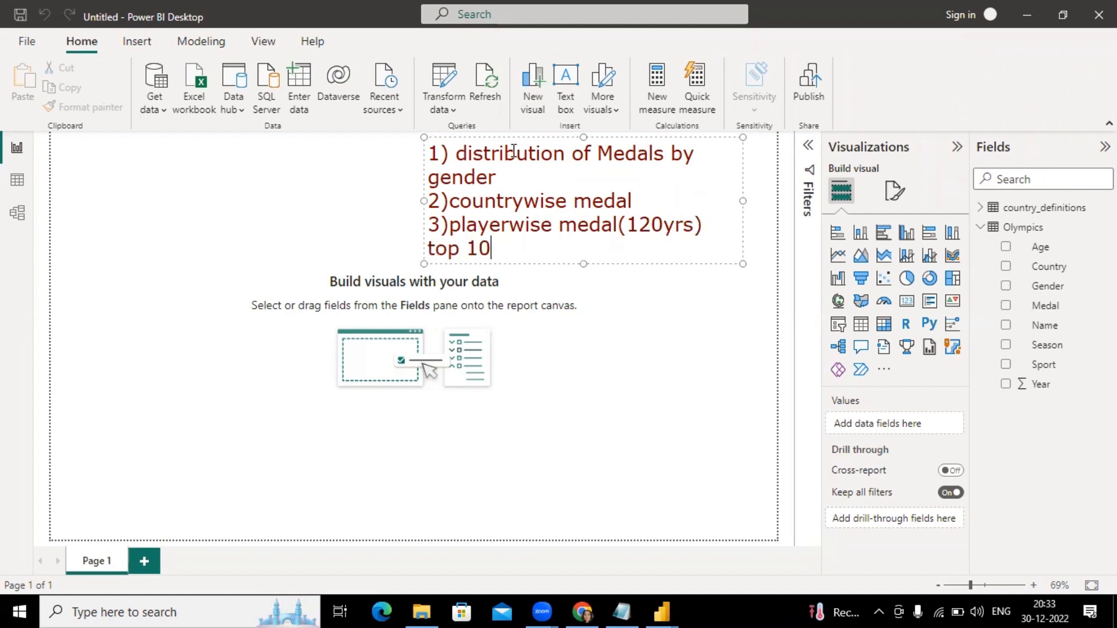
Add "4) Which sports gave the most medal" as the fourth item of the annotation list.
key(Return)
text(4))
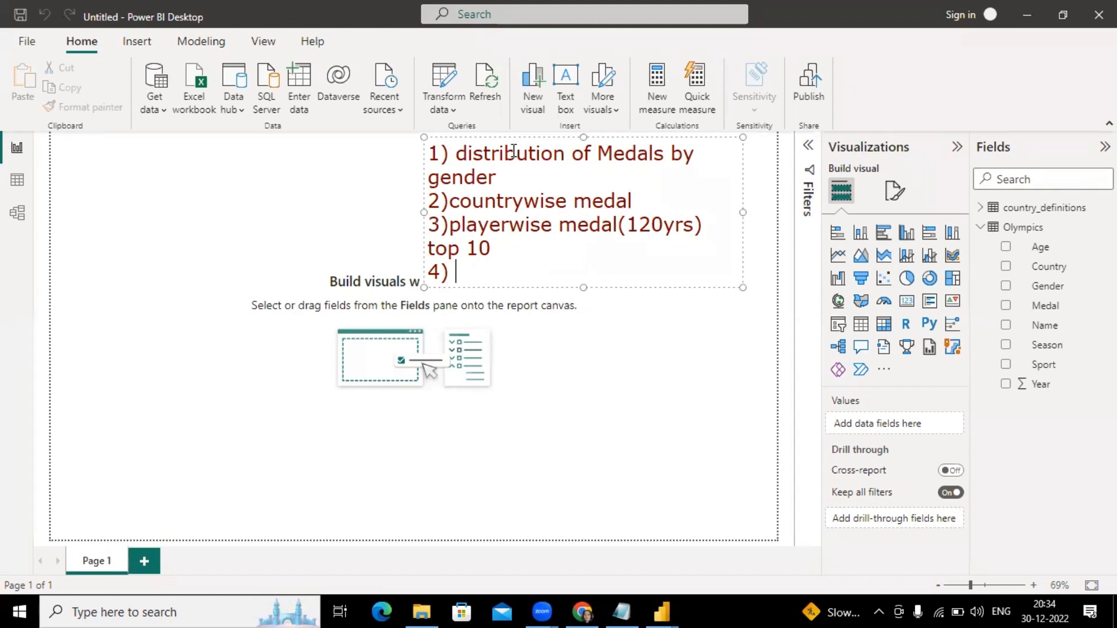
text(Which sorts)
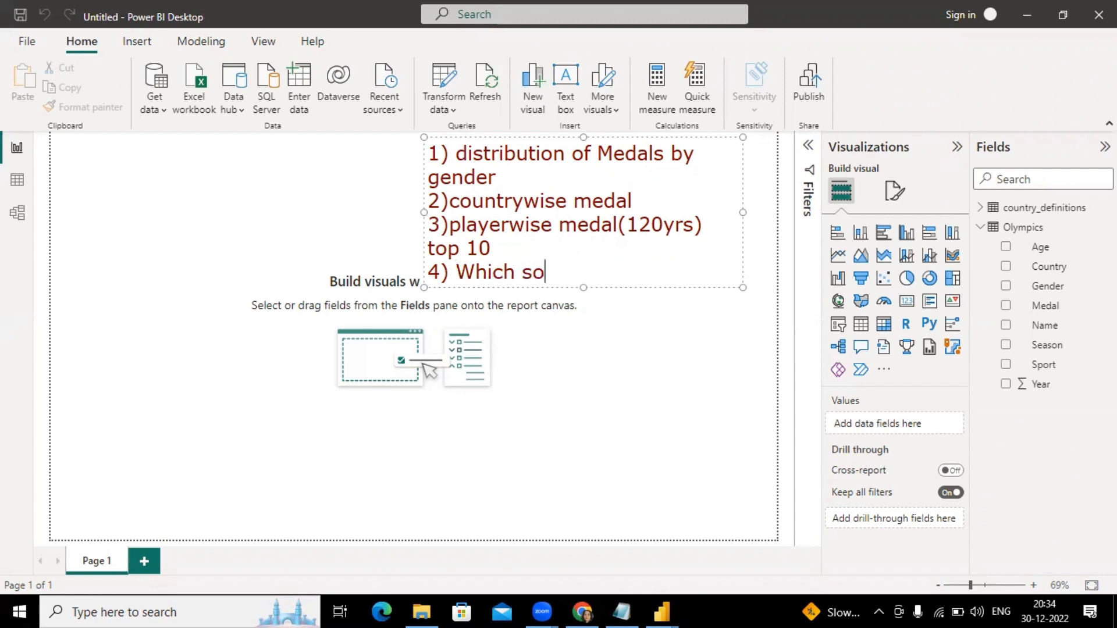
key(BackSpace)
key(BackSpace)
key(BackSpace)
key(BackSpace)
text(ports g)
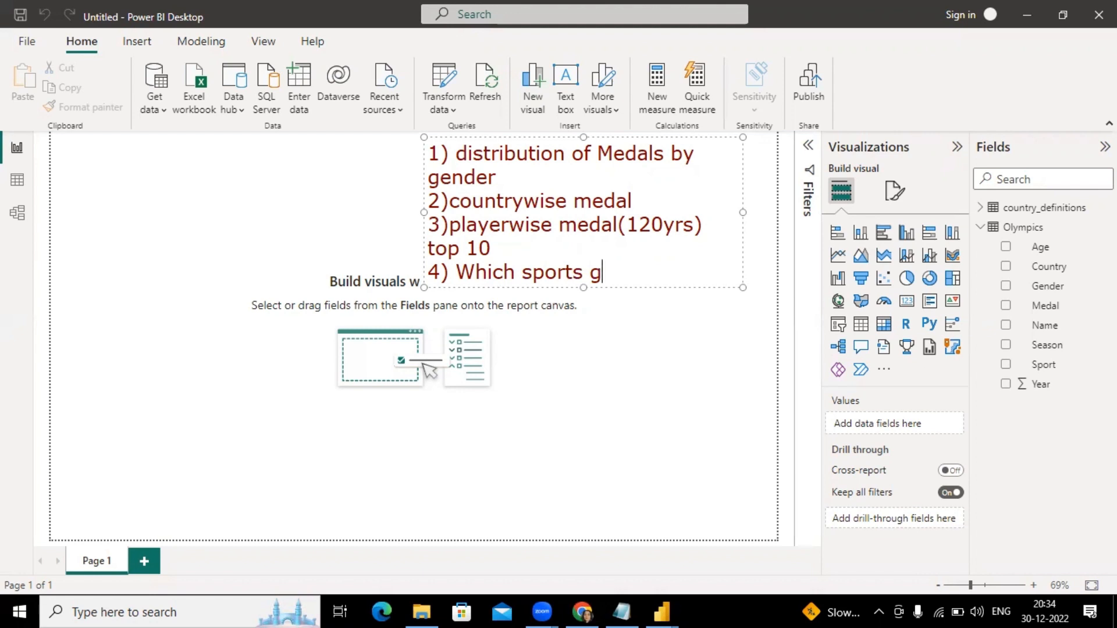
text(ave the most)
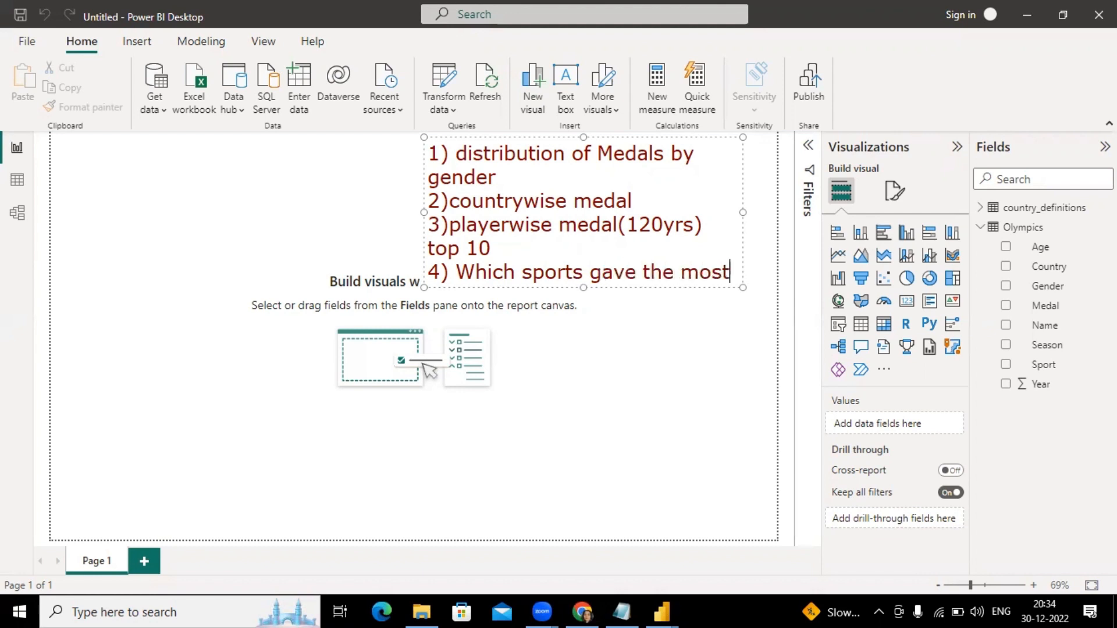
text( medal)
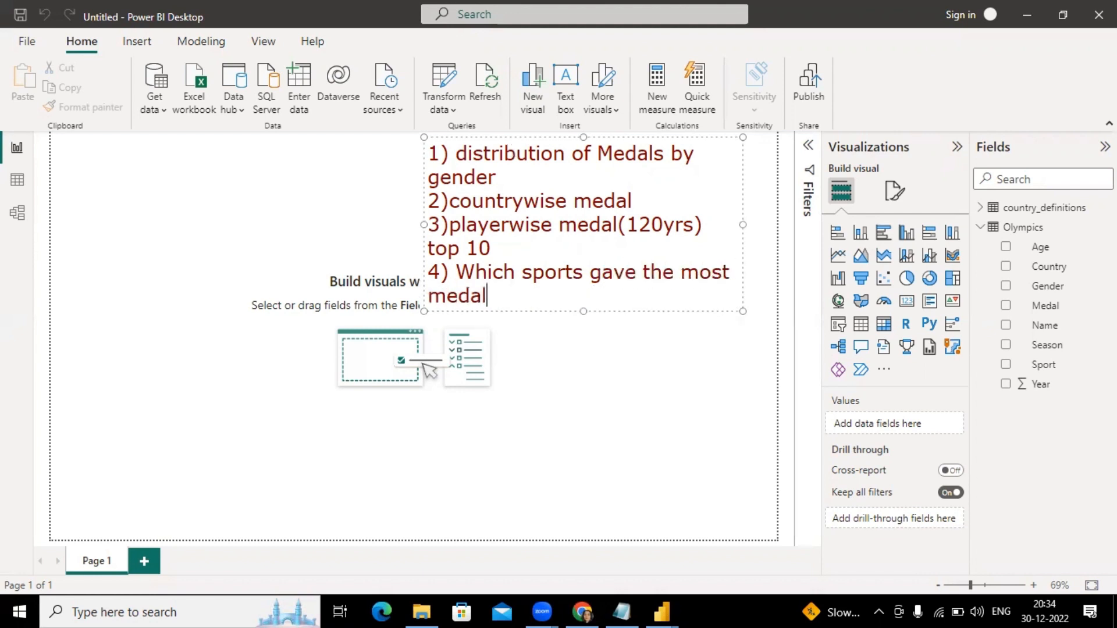
Add the fifth and sixth annotation items, "5) seasonwise medal" and "6) yearwise medal", continuing in a second text annotation.
key(Return)
text(5))
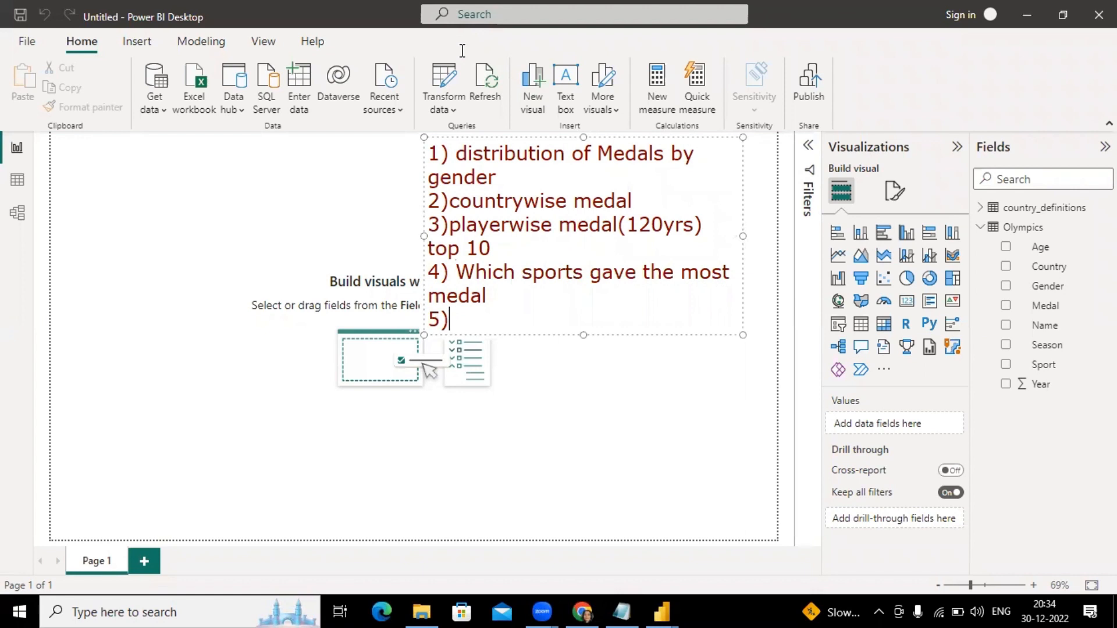
click(1044, 344)
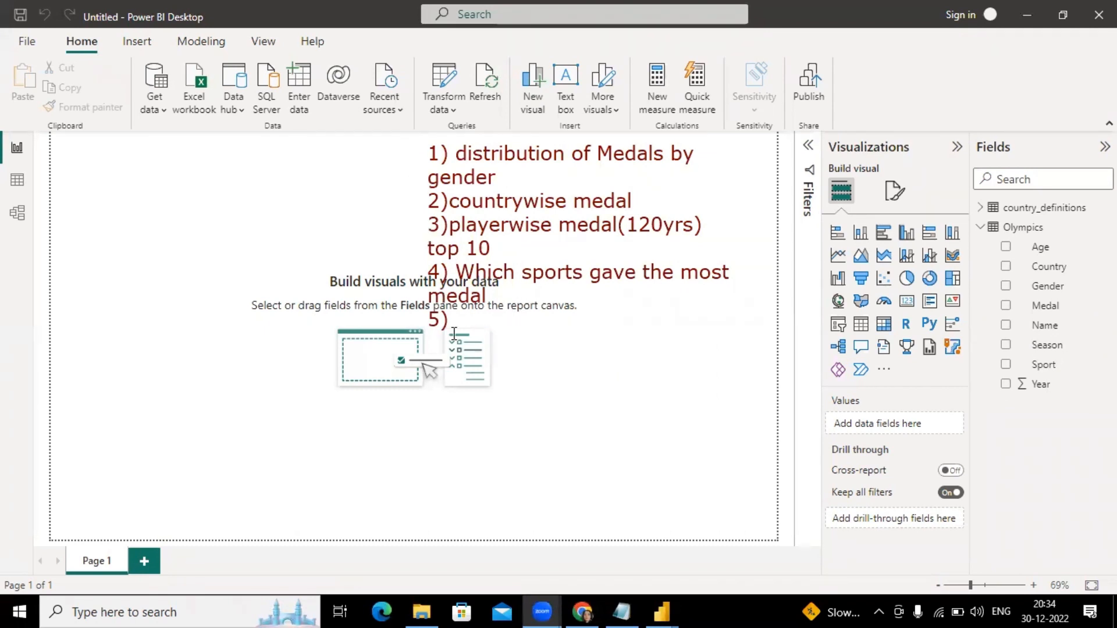
click(536, 333)
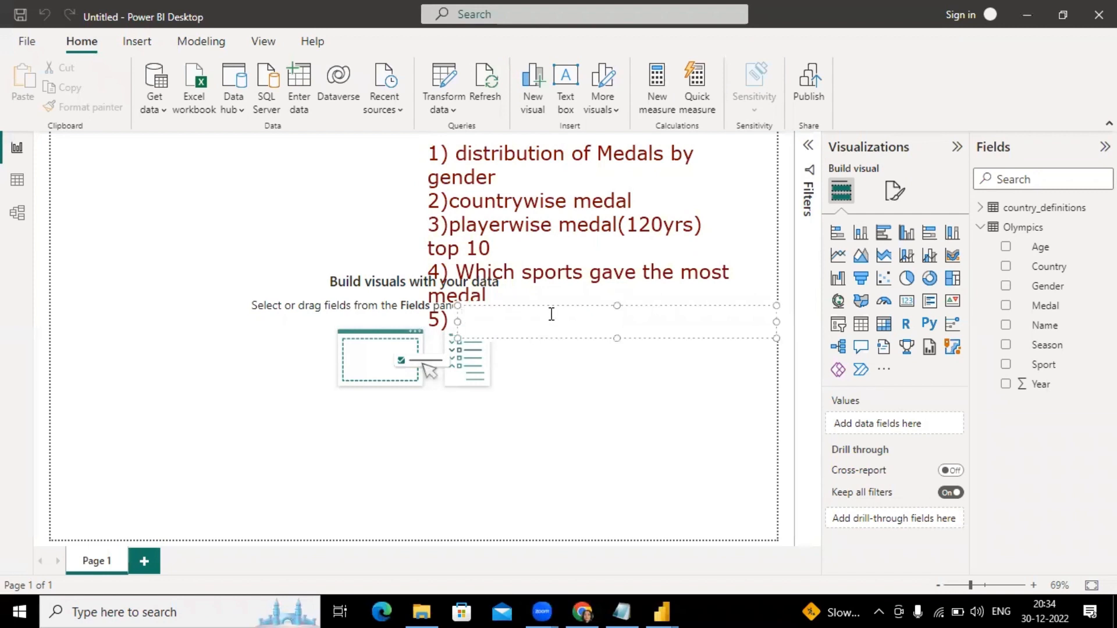
text(seasonwi)
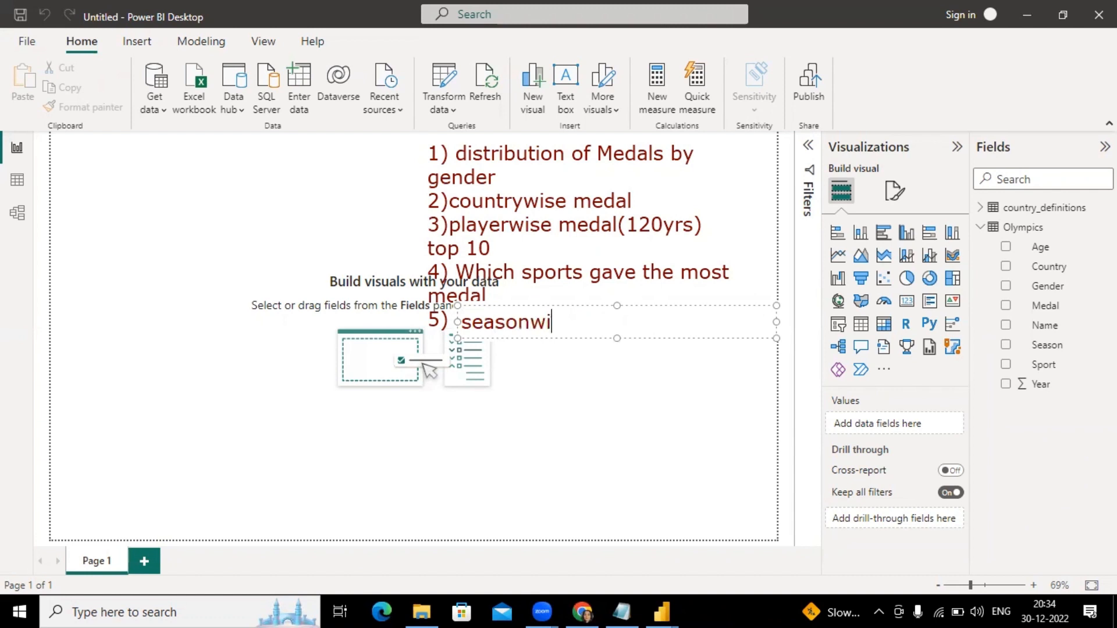
text(se medal)
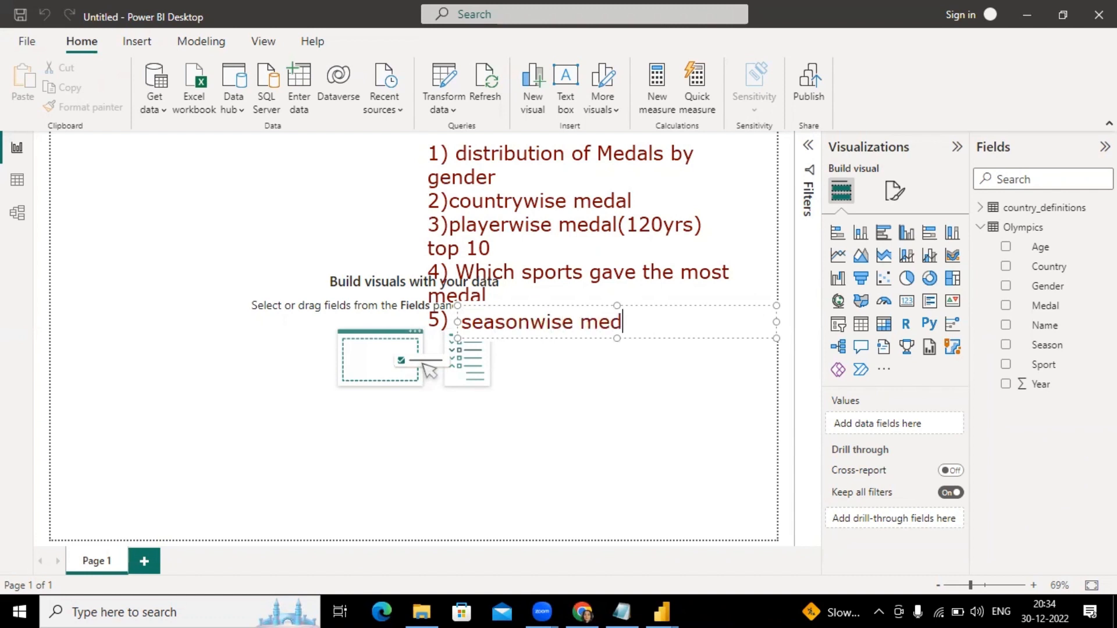
key(Return)
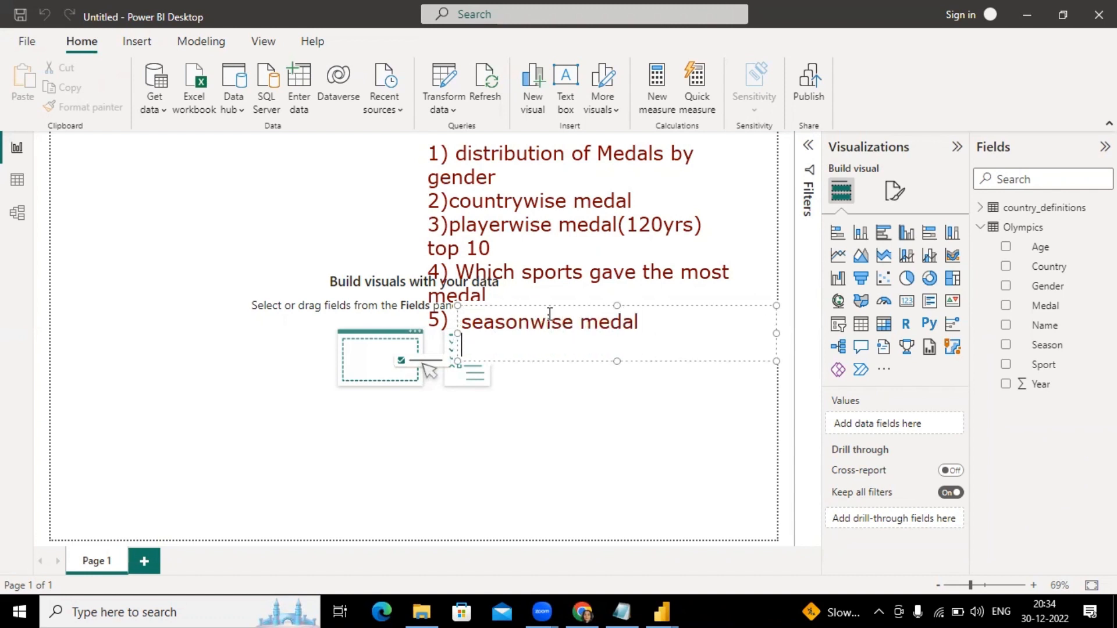
text(6) yearwise )
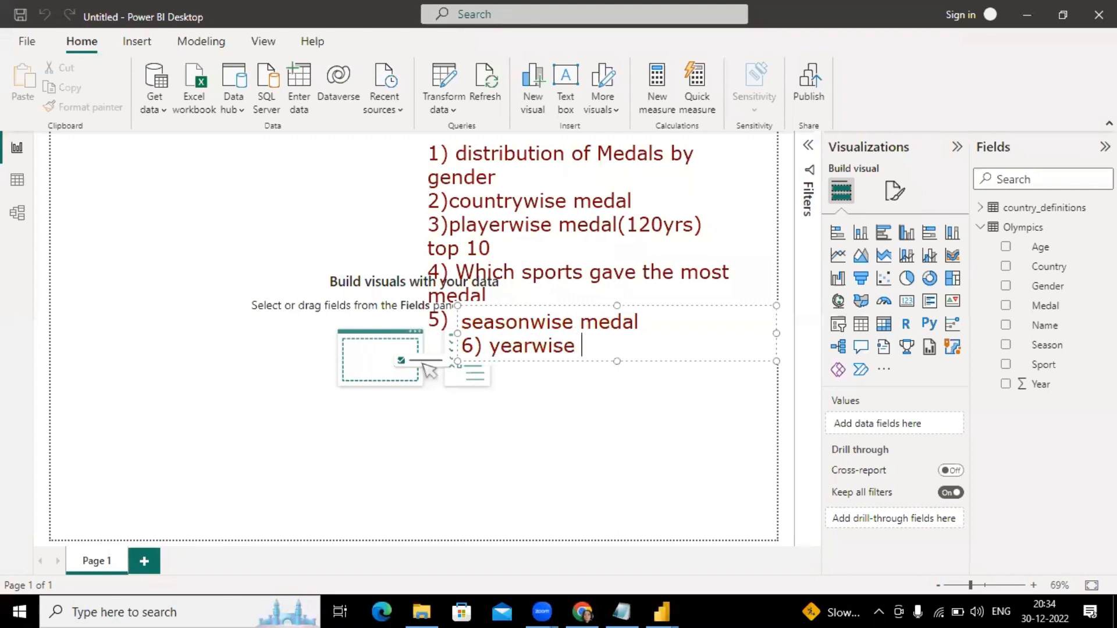
text(medal)
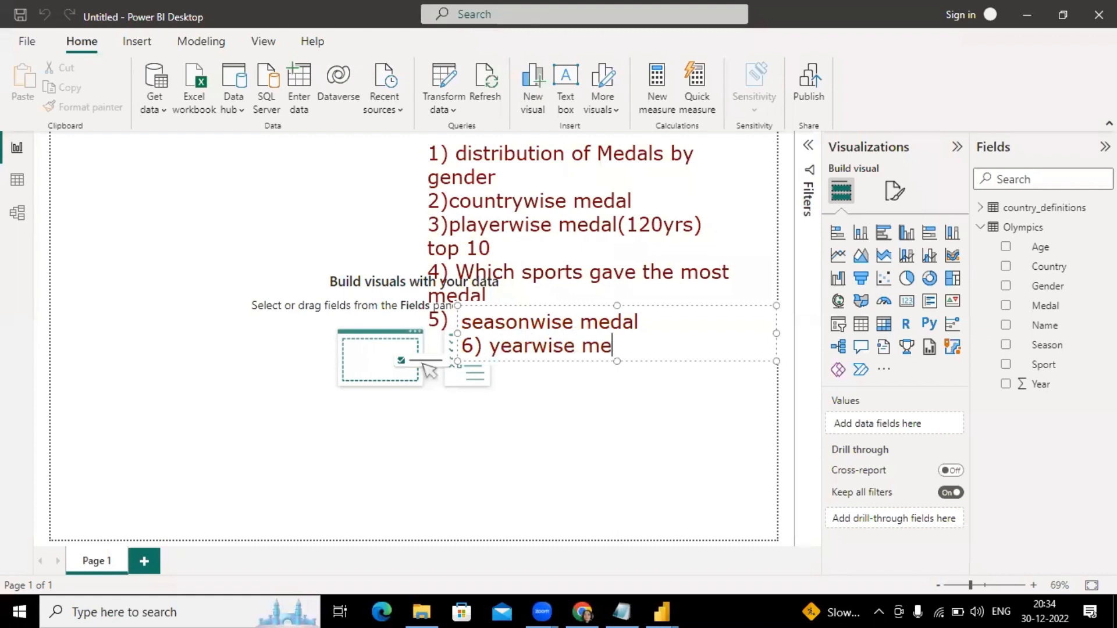
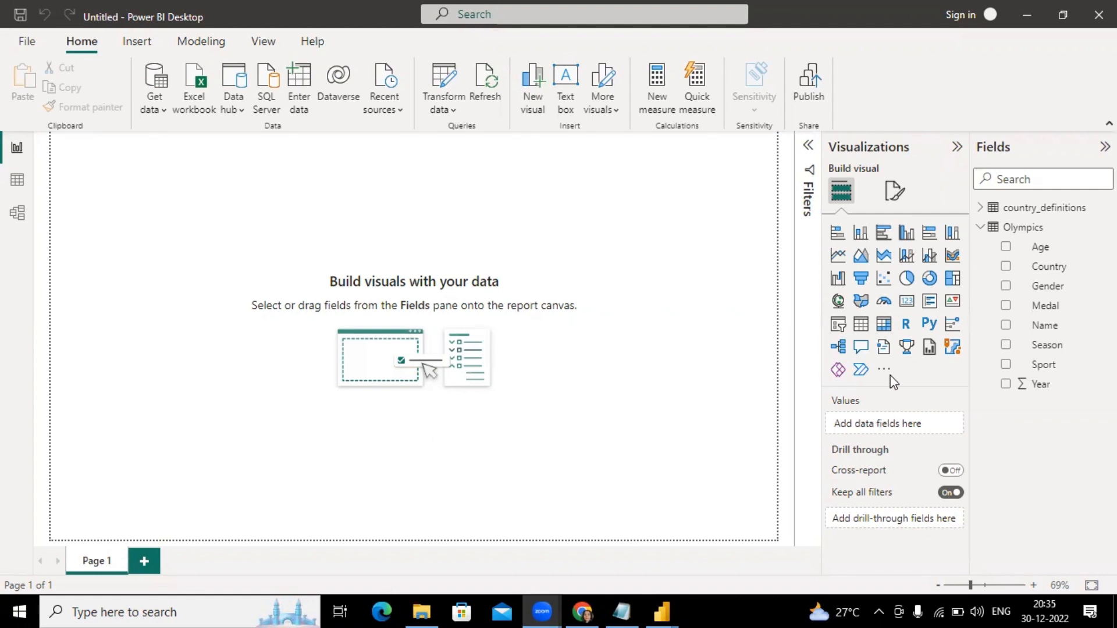
Insert a pie chart with Gender as the legend and the count of Medal as values, and enlarge it slightly.
click(906, 278)
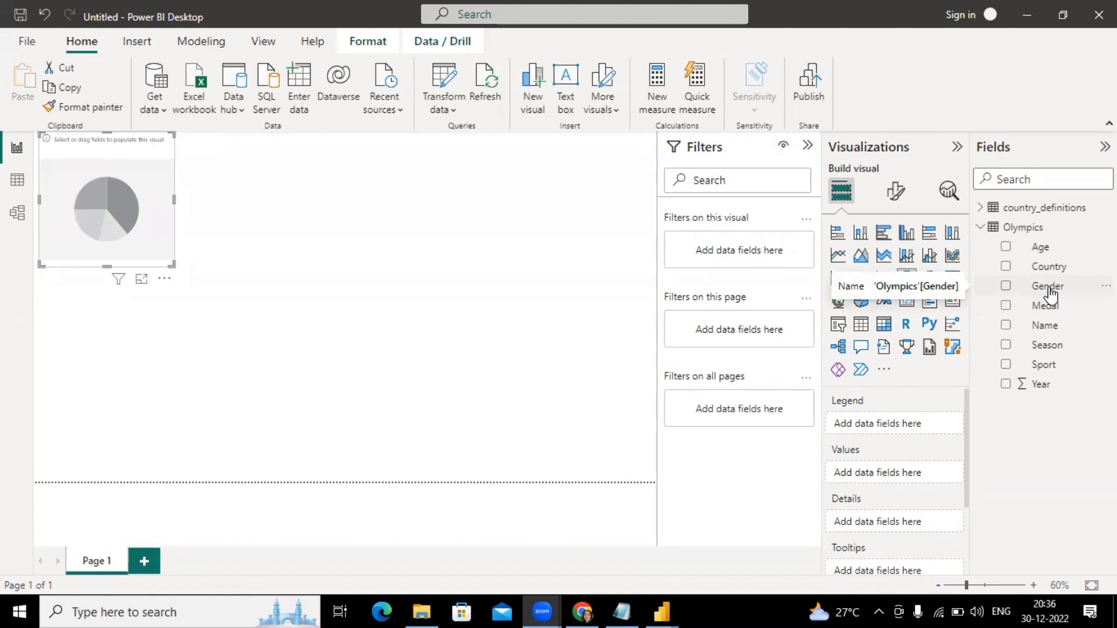
drag(1050, 294, 893, 428)
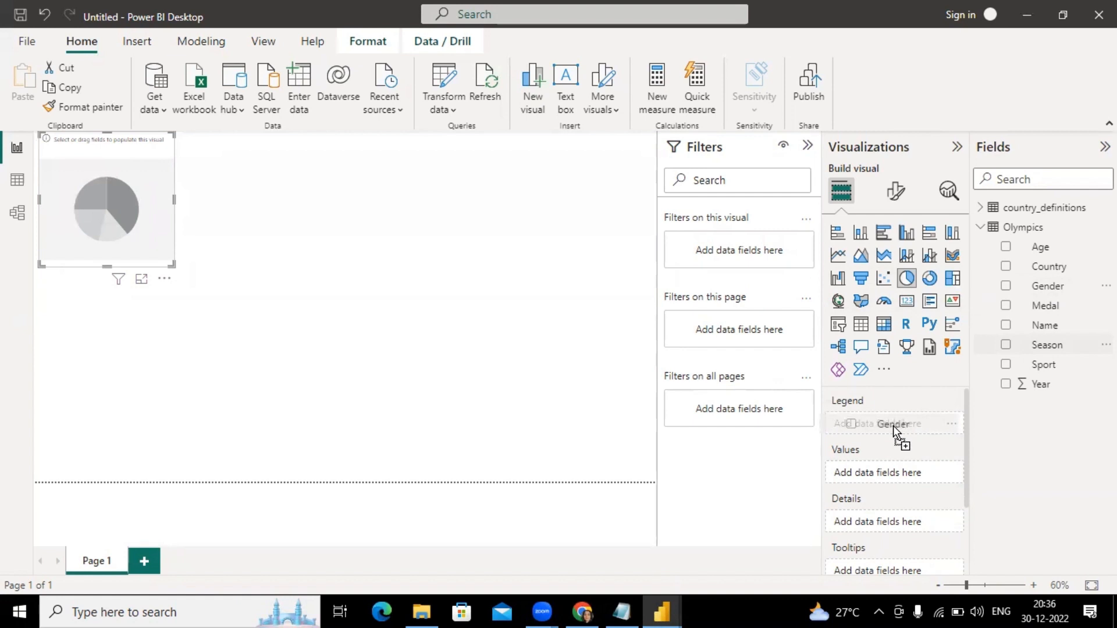
drag(892, 425, 890, 428)
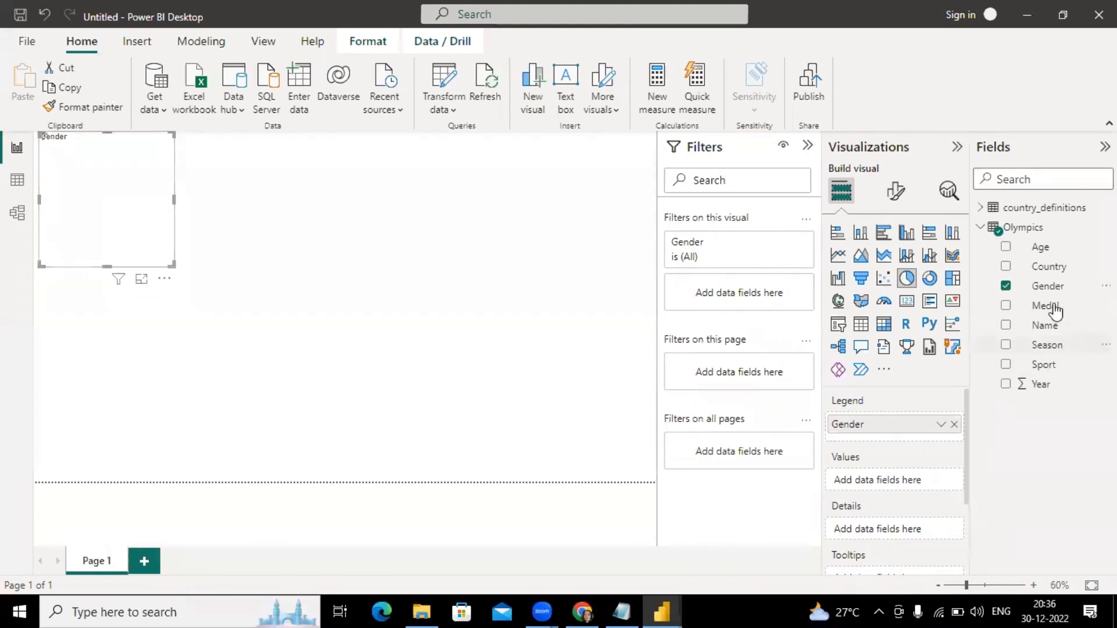
drag(1045, 306, 911, 491)
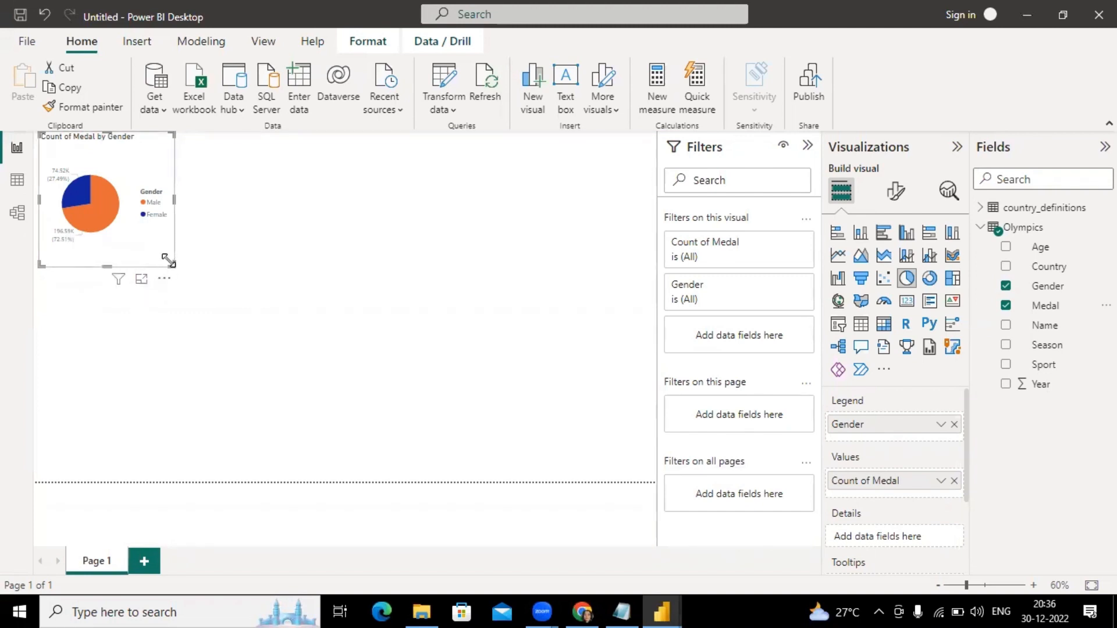
drag(172, 265, 263, 303)
drag(192, 258, 190, 256)
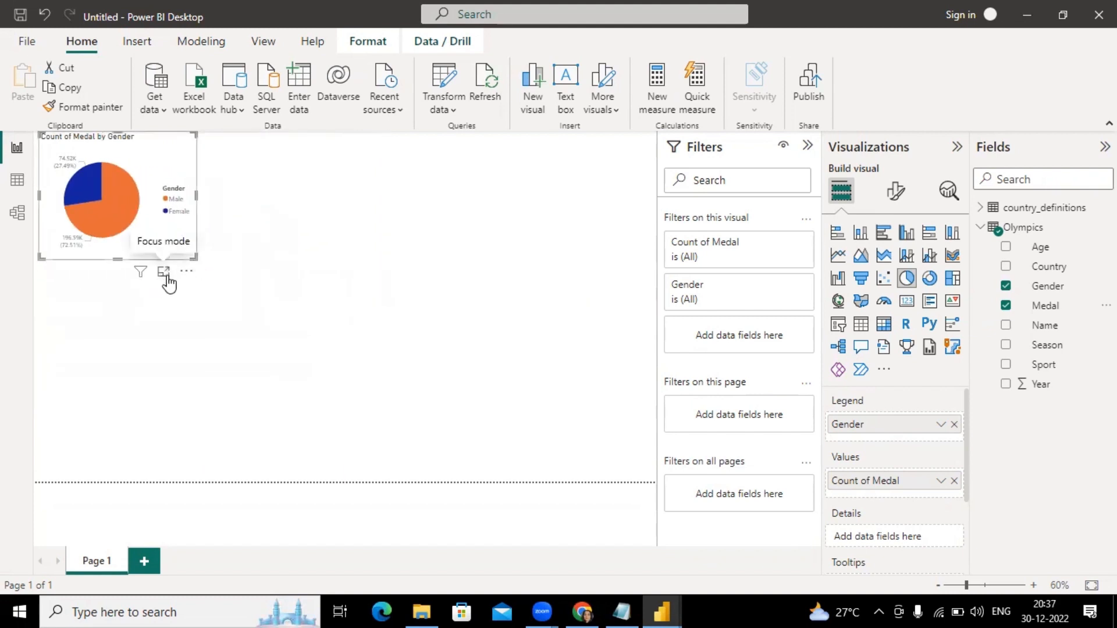
Show the pie chart in focus mode and set its legend position to Top center.
click(165, 274)
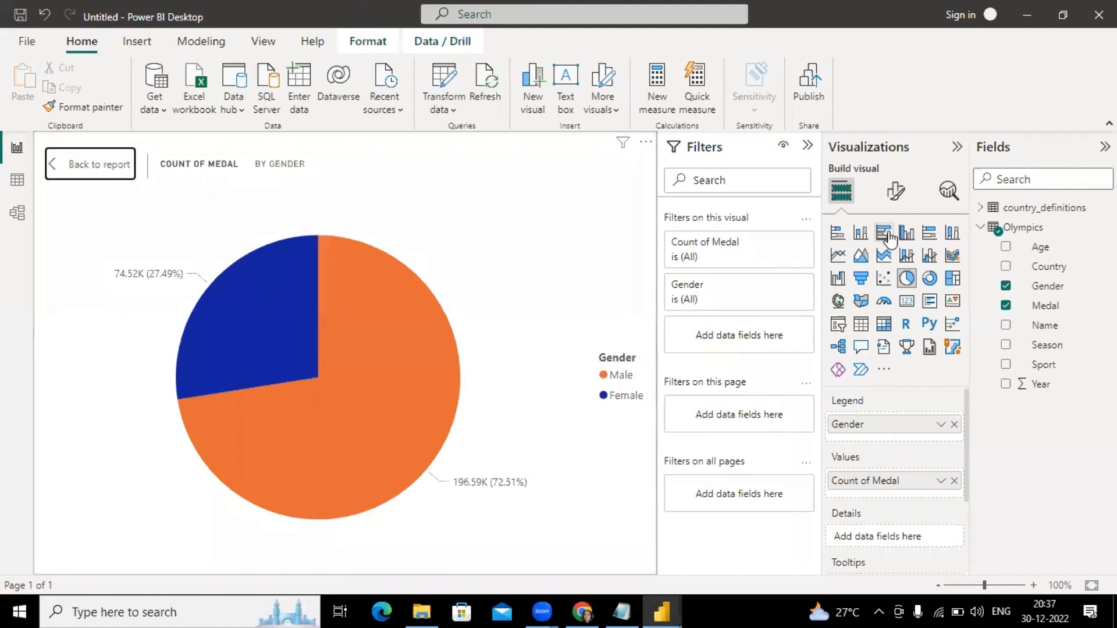
click(896, 201)
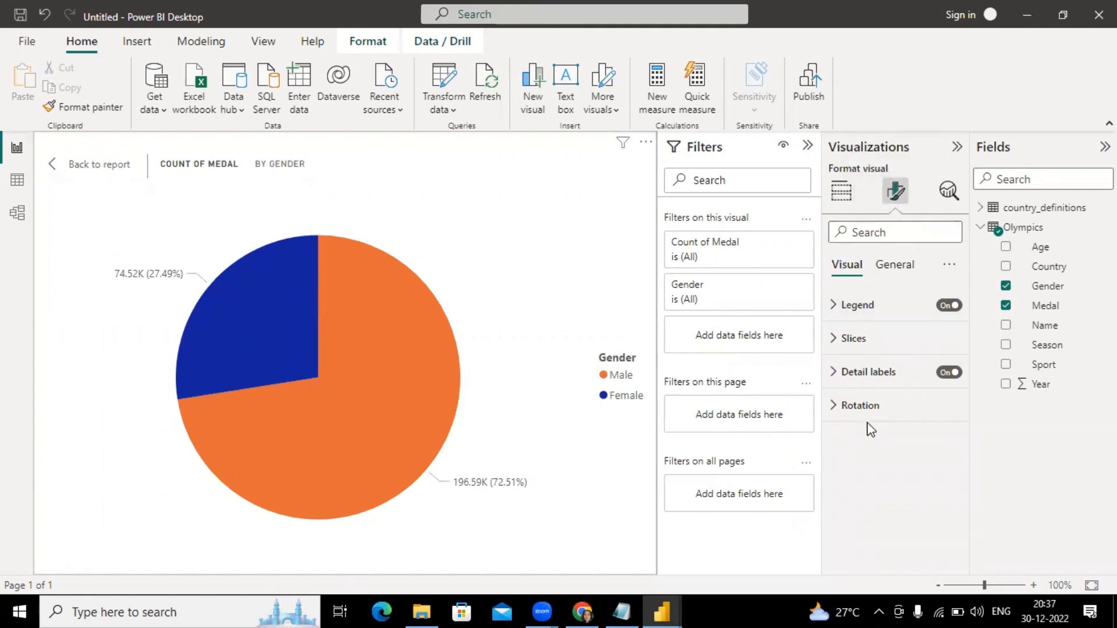
click(854, 307)
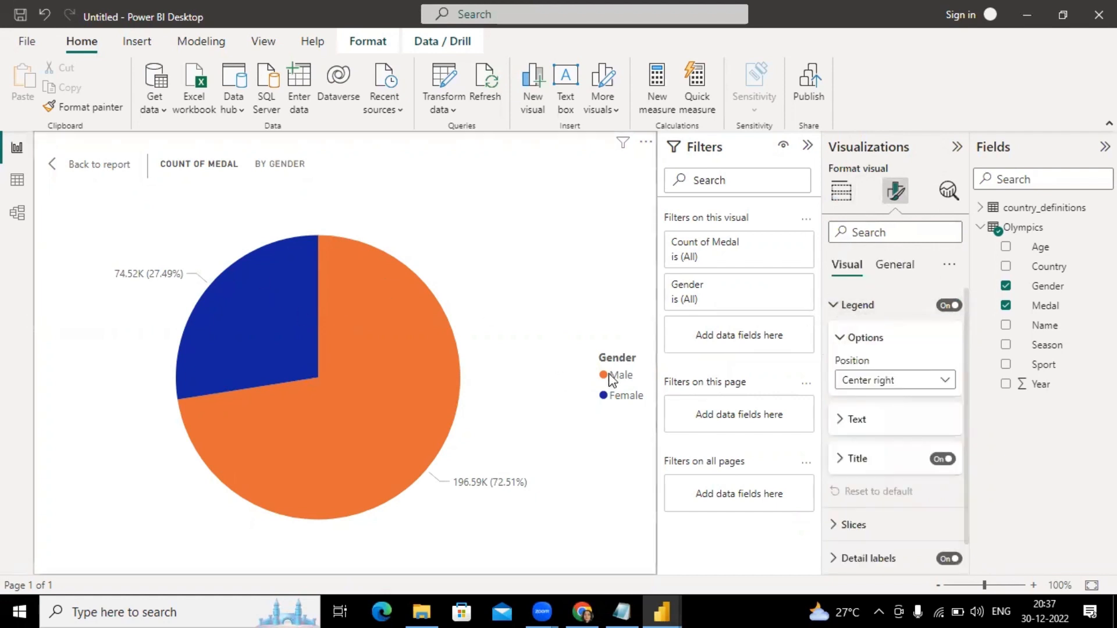
scroll(929, 388, down, 1)
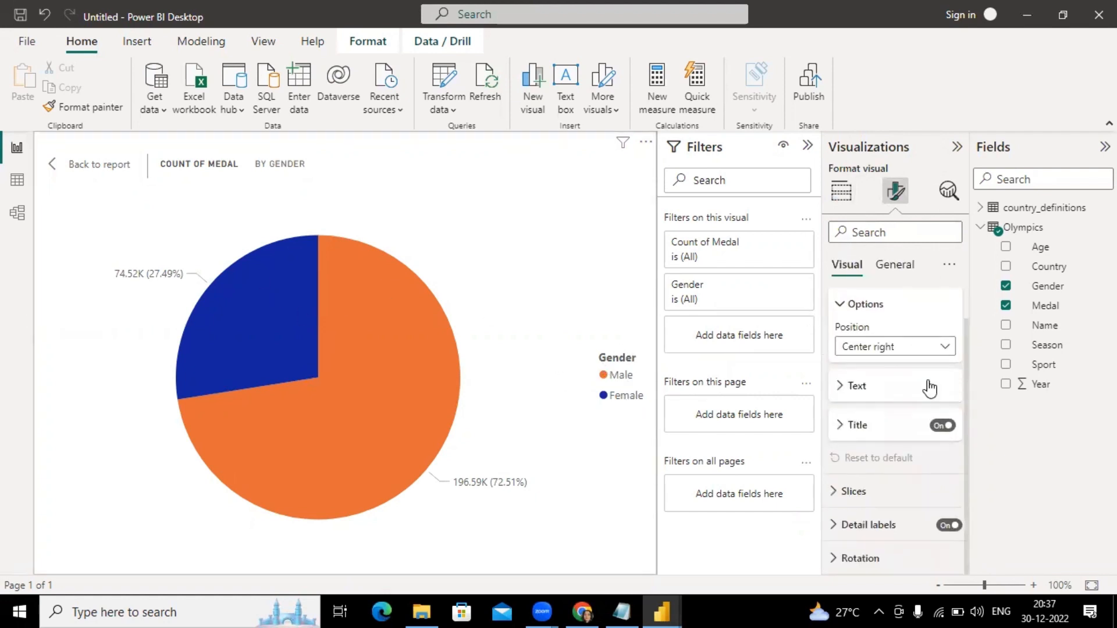
click(902, 348)
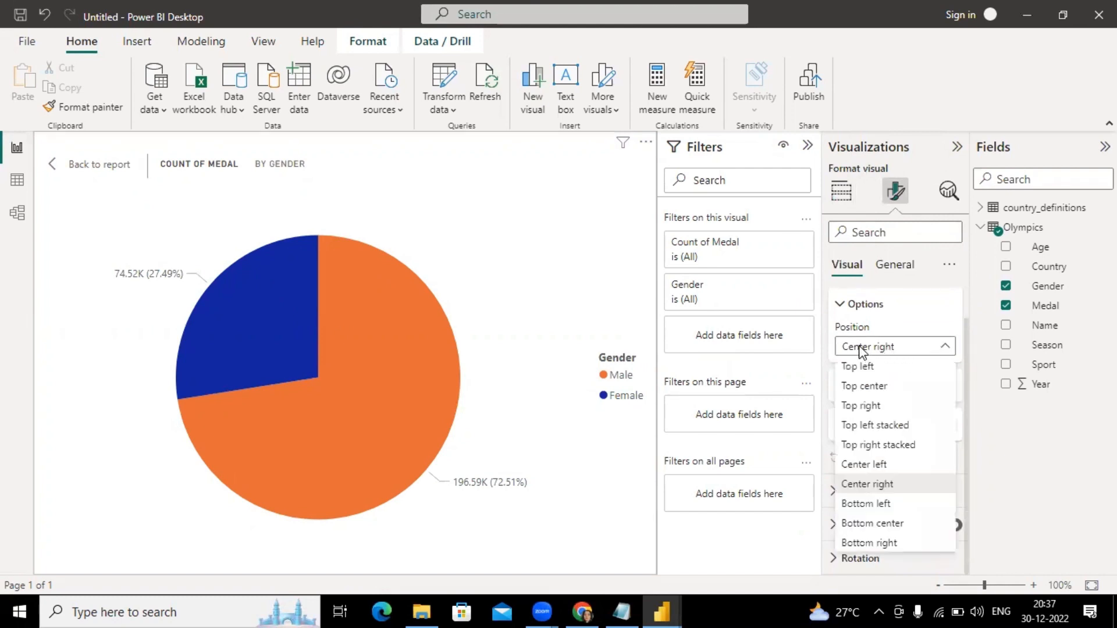
click(869, 387)
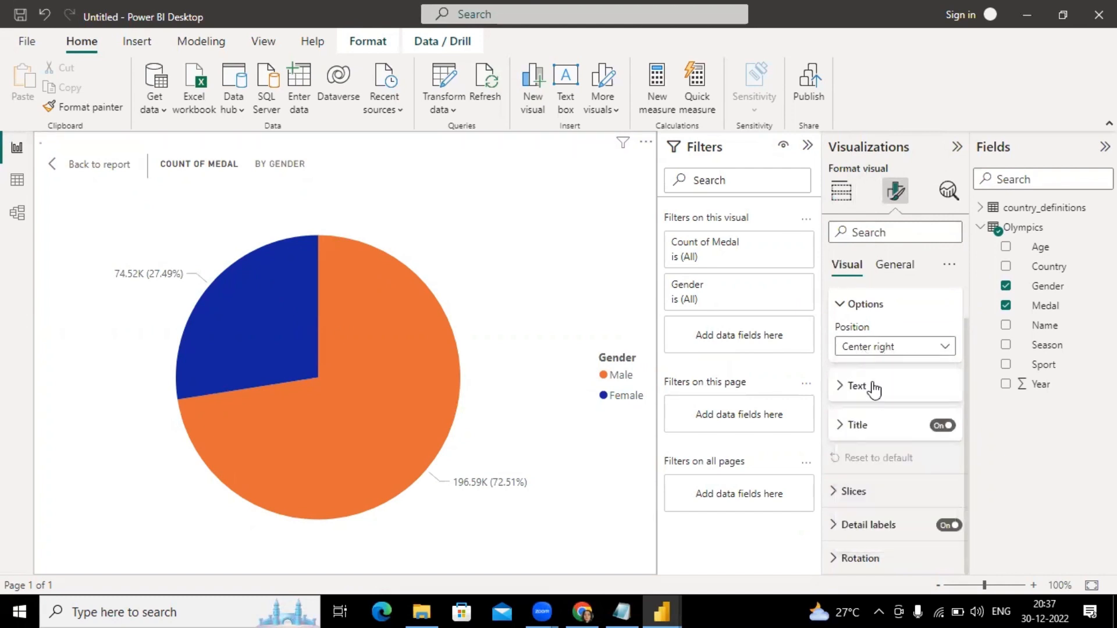
click(883, 347)
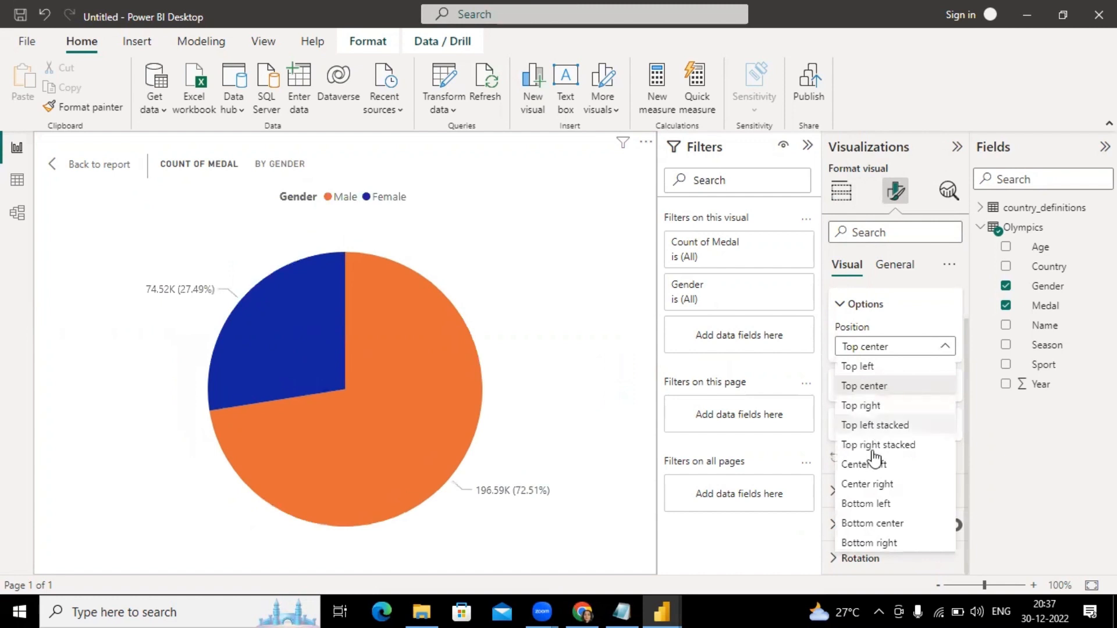
click(883, 347)
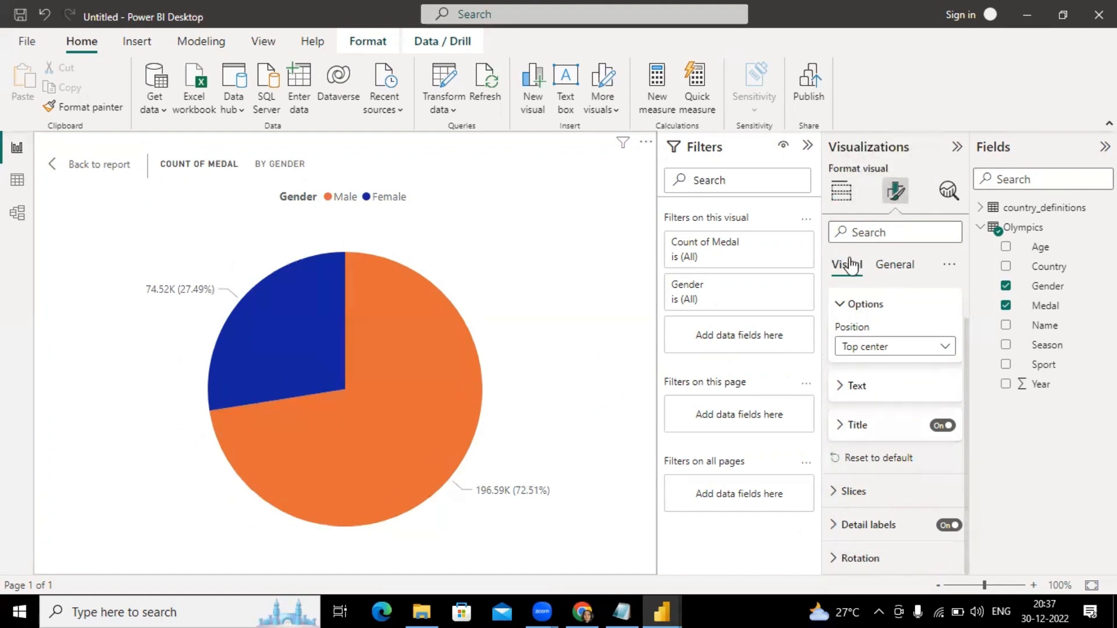
Examine the pie chart's legend settings, including its position options and title text.
click(847, 305)
click(875, 304)
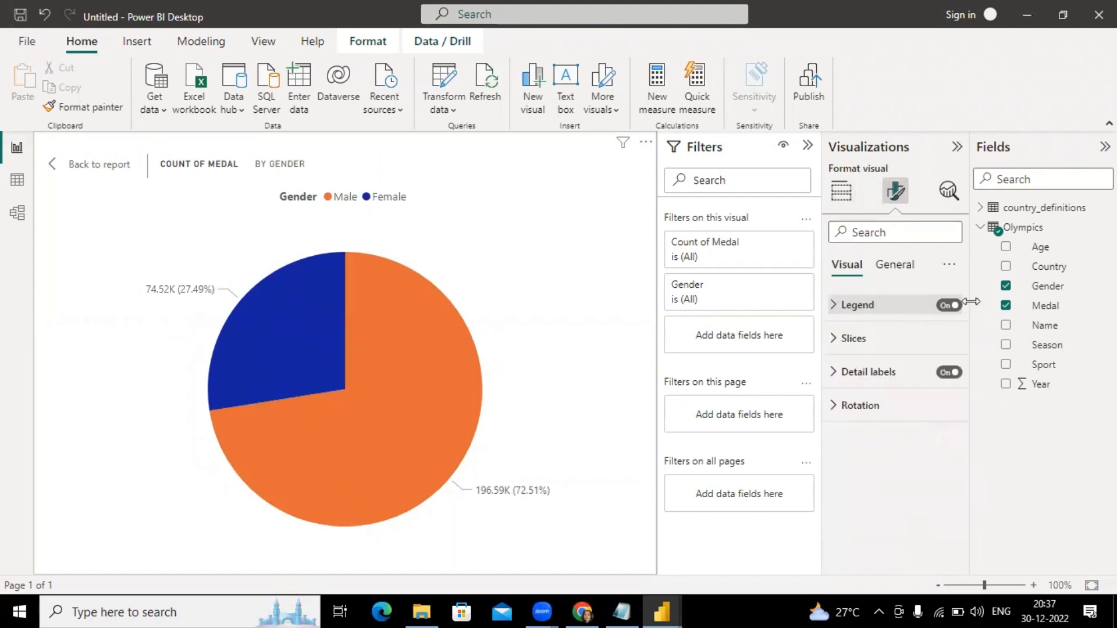
click(868, 307)
click(881, 338)
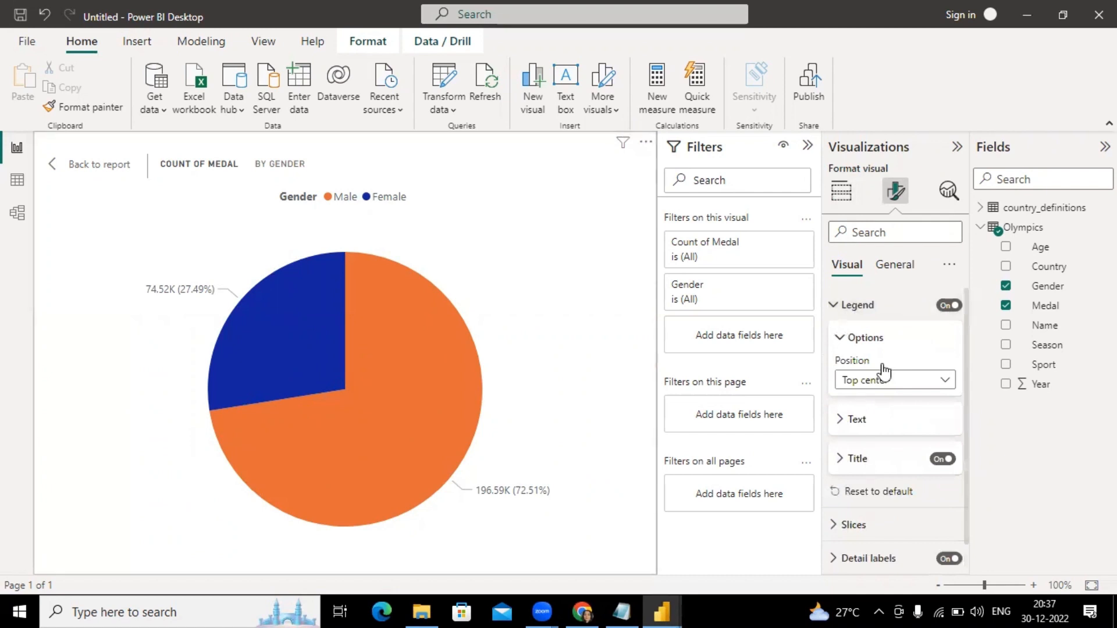
click(846, 339)
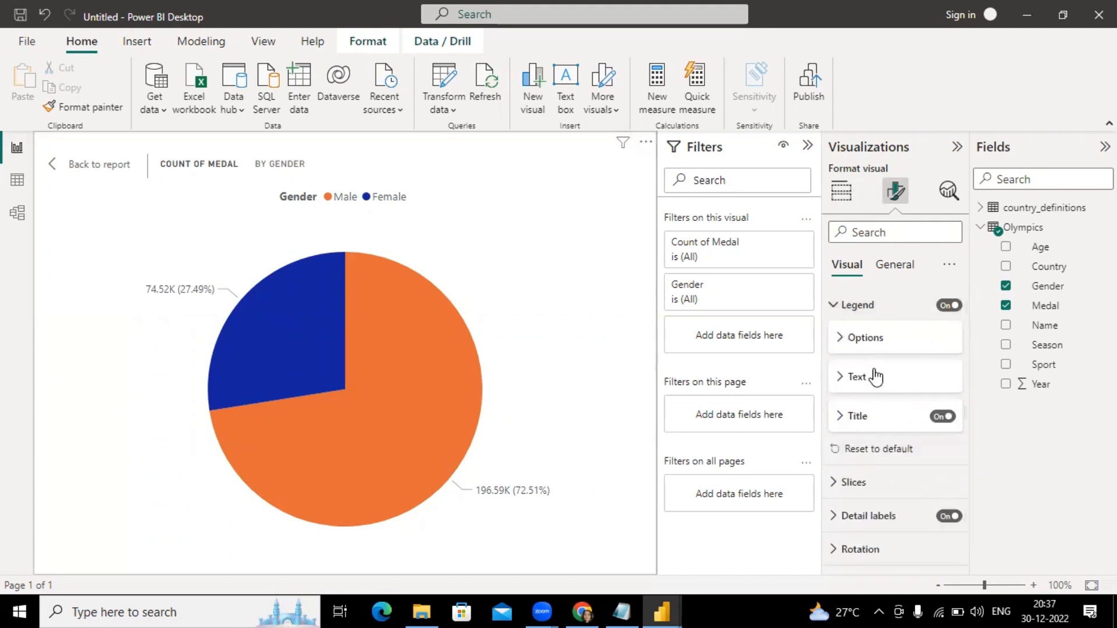
click(849, 415)
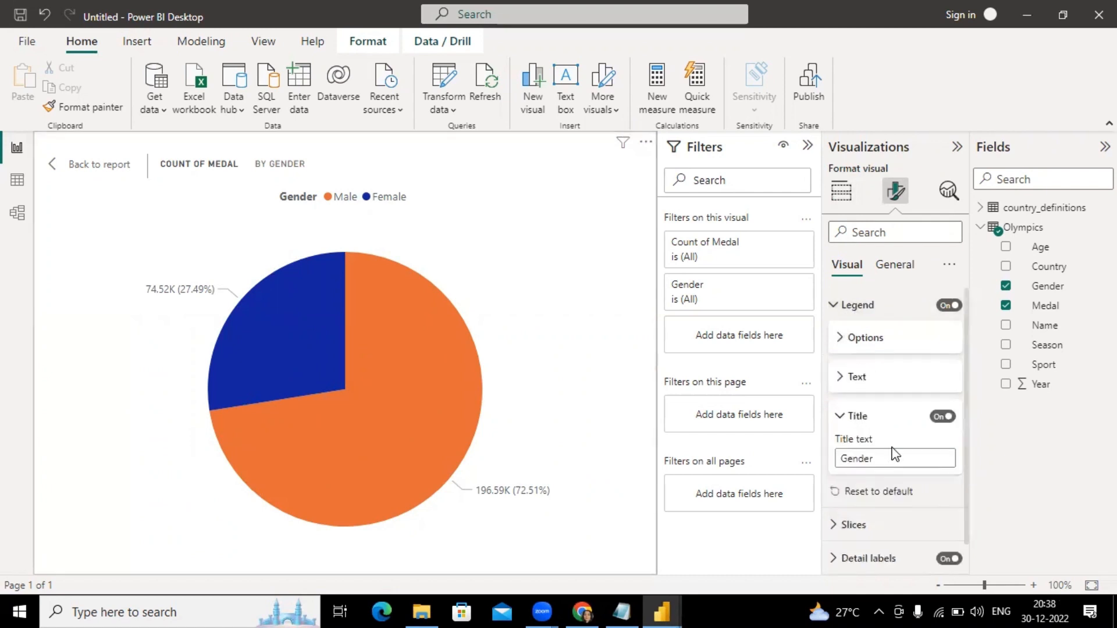
scroll(890, 448, down, 1)
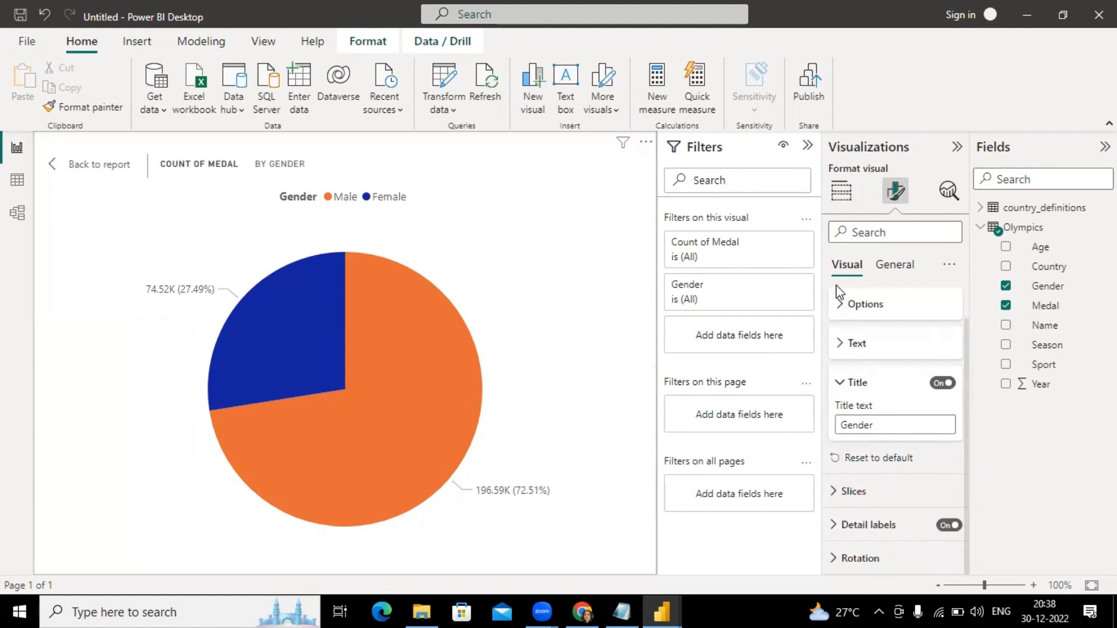
scroll(862, 372, up, 1)
click(836, 305)
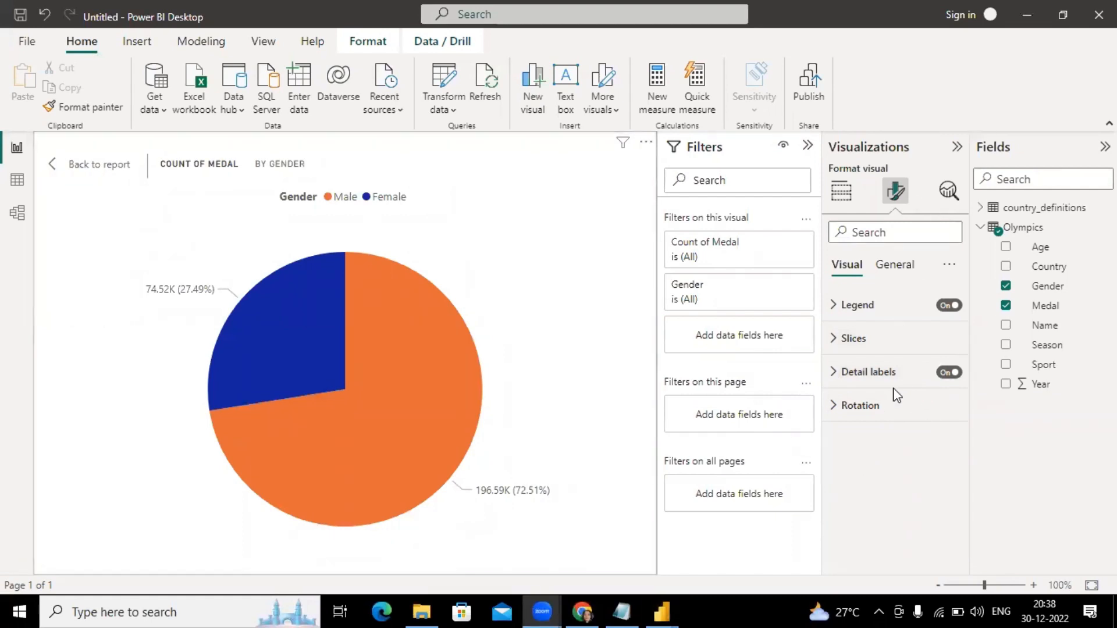
Try the Inside position for the pie chart's detail labels and restore it to Outside.
click(839, 381)
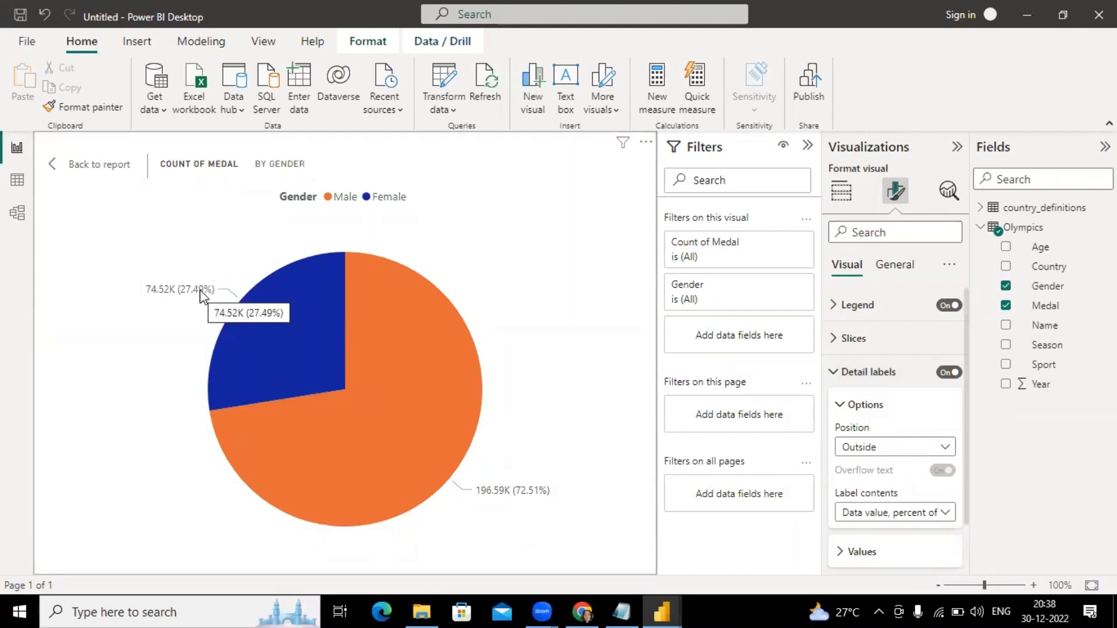
mouse_move(351, 411)
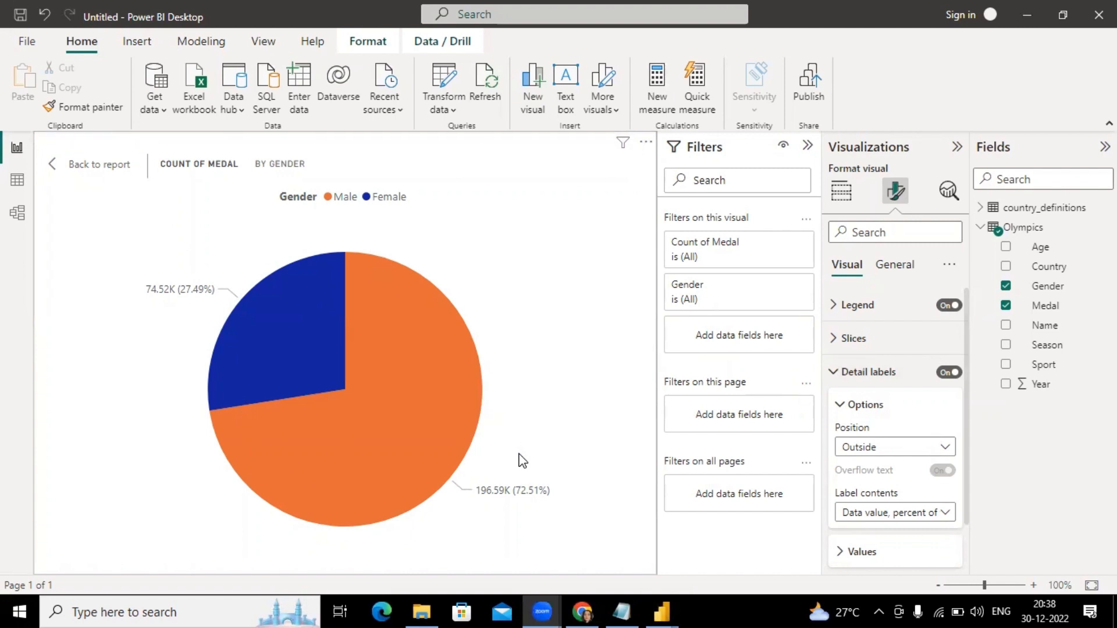
scroll(901, 463, down, 1)
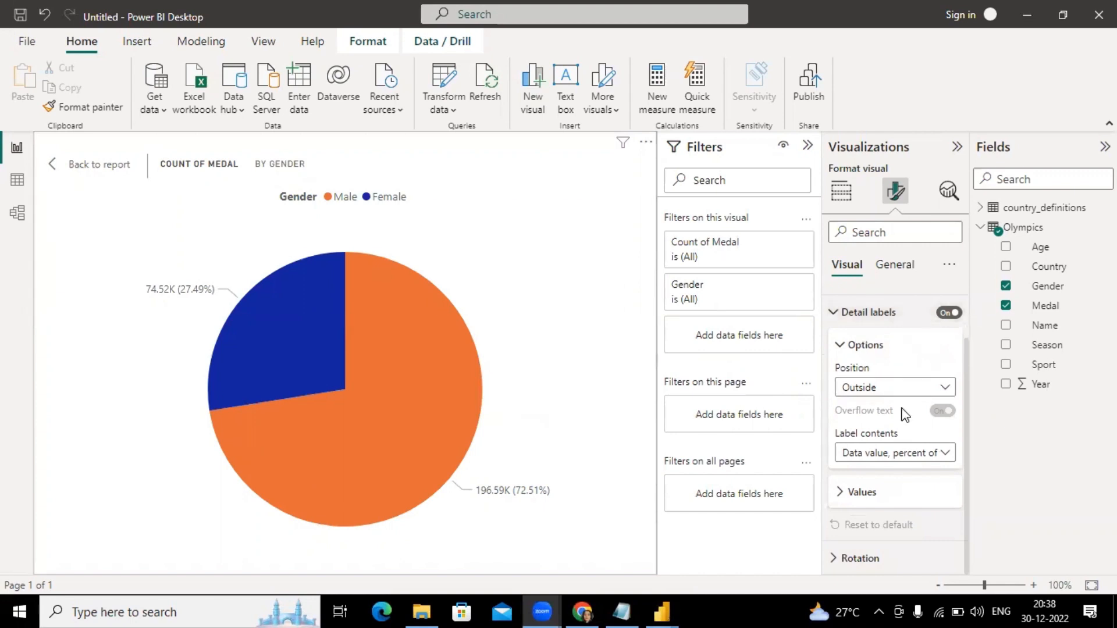
click(891, 389)
click(887, 390)
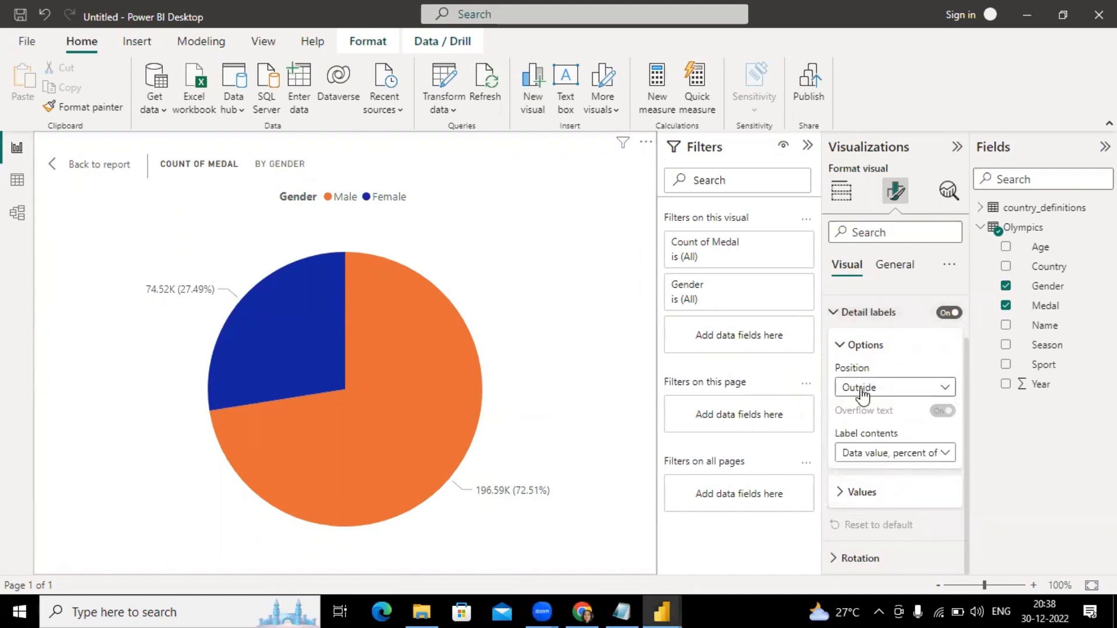
click(865, 391)
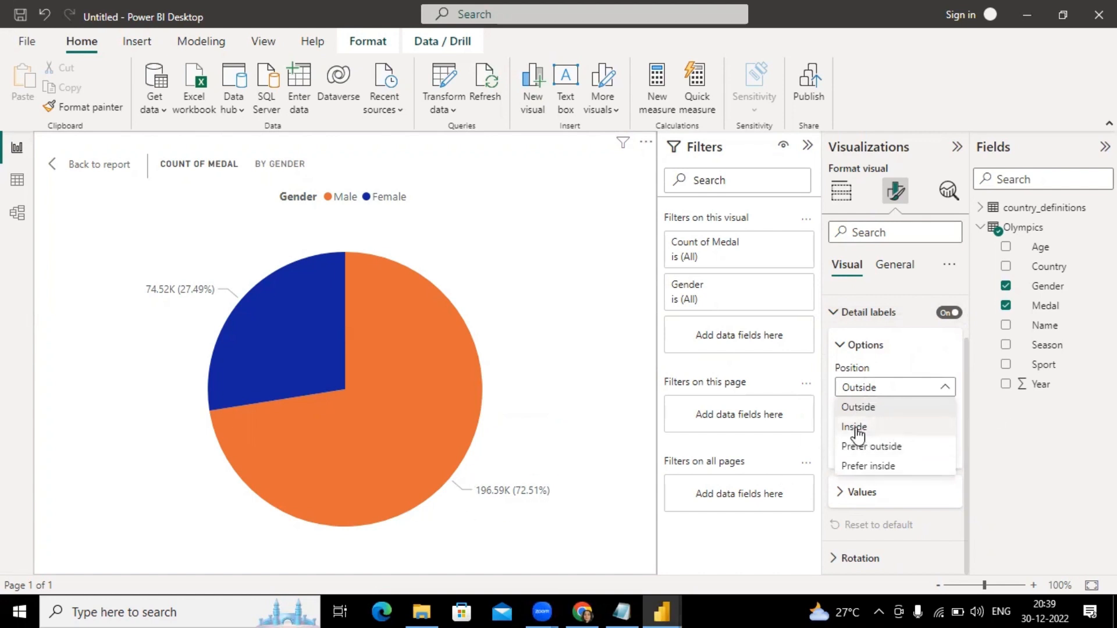
click(855, 429)
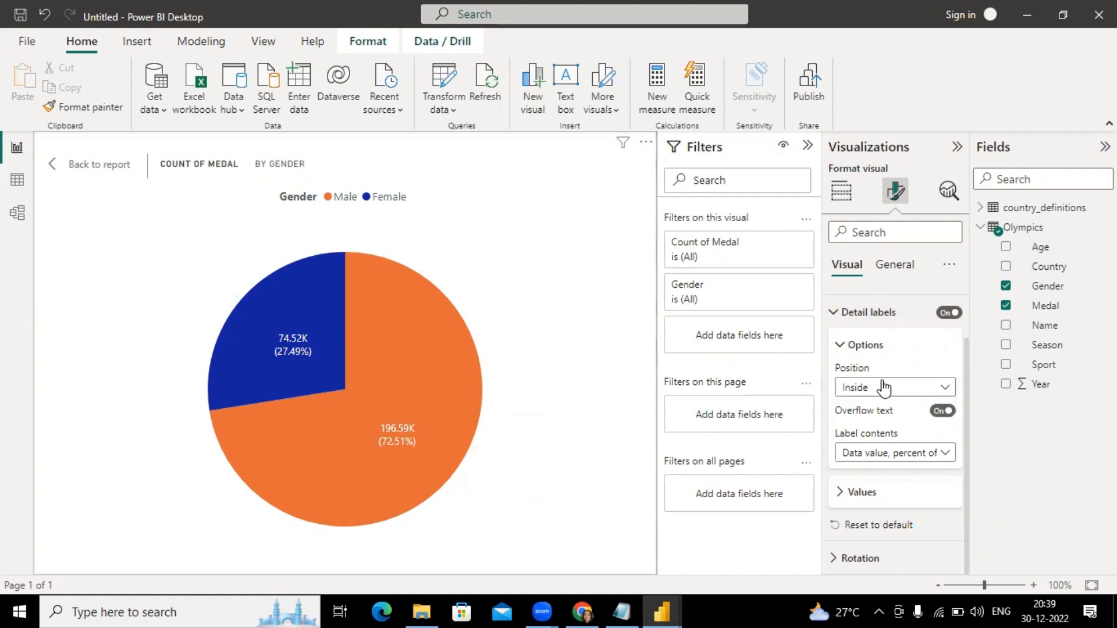
click(884, 387)
click(855, 409)
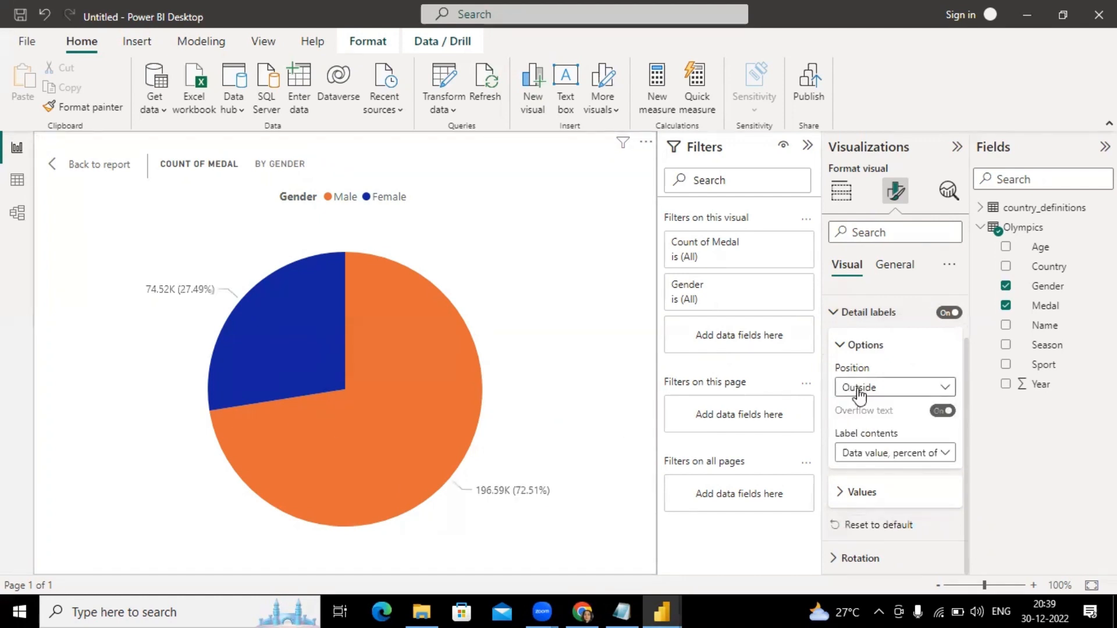
click(860, 391)
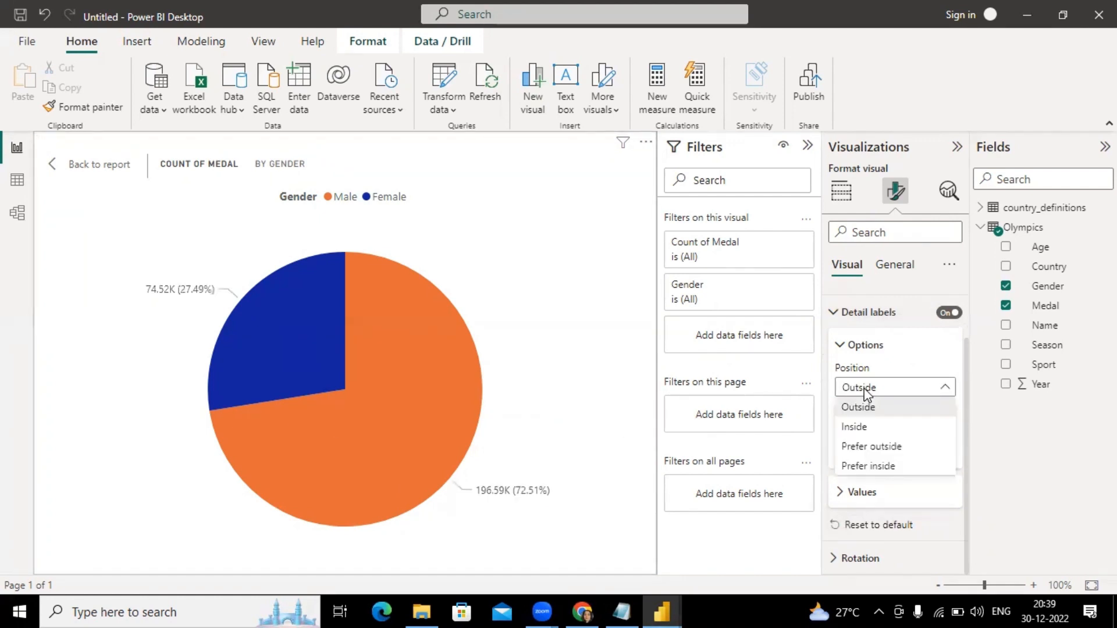
click(841, 346)
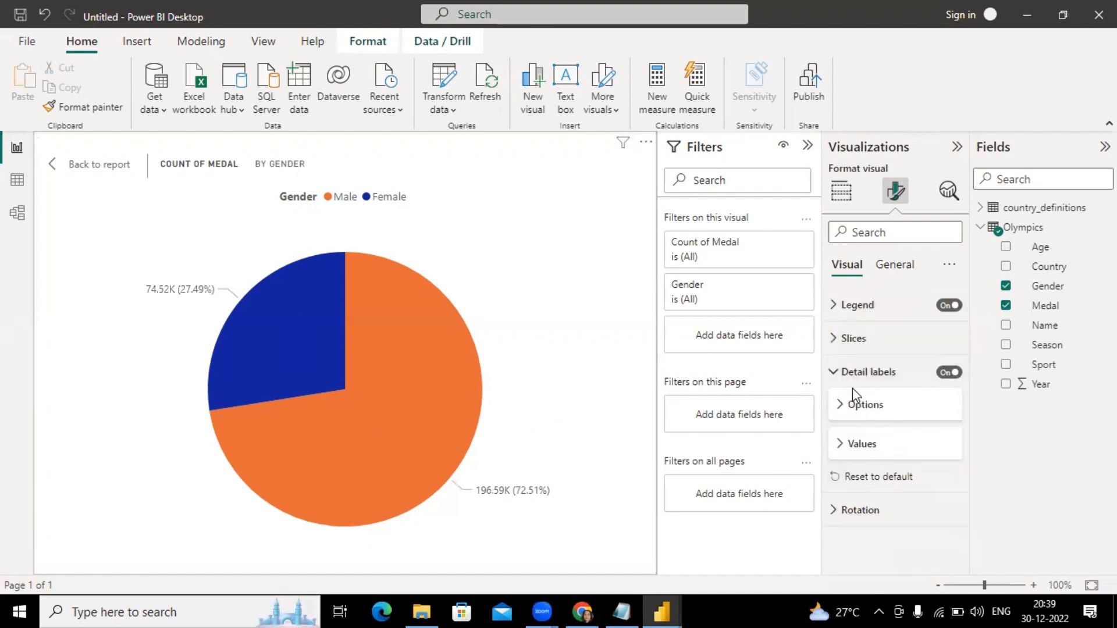
Try Percent of total and Category, data value as the contents of the detail labels.
click(842, 404)
scroll(898, 480, down, 2)
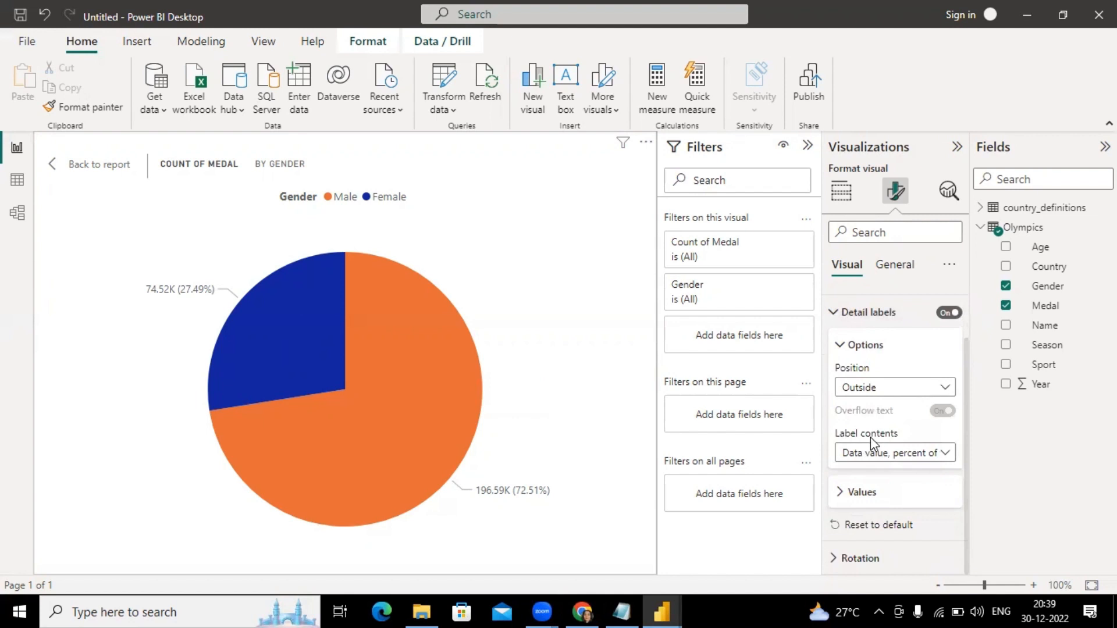
click(884, 453)
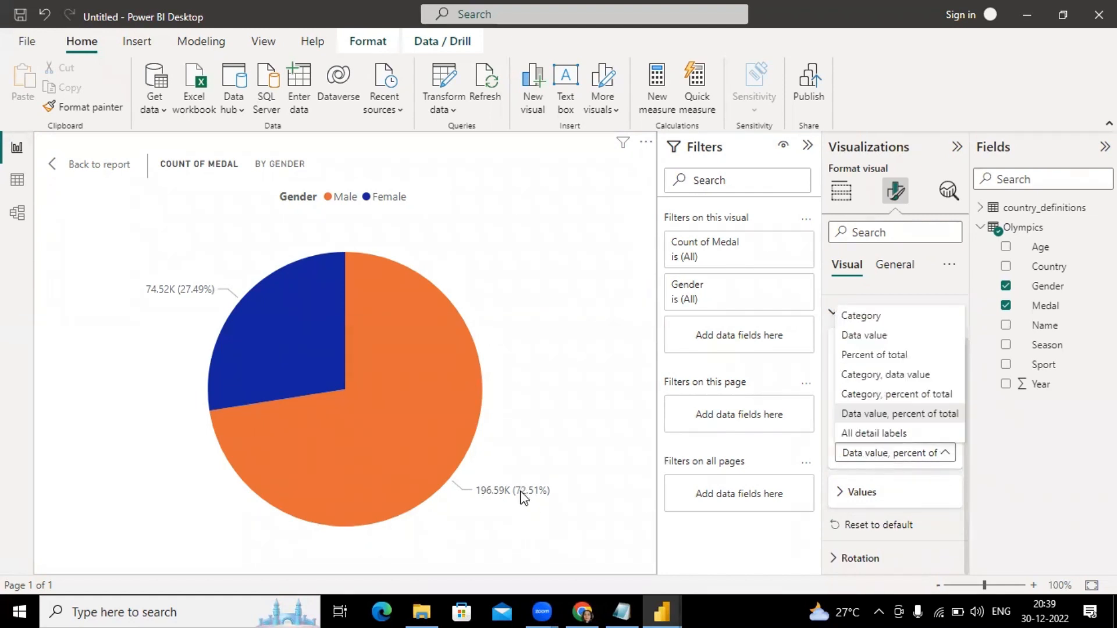
click(869, 356)
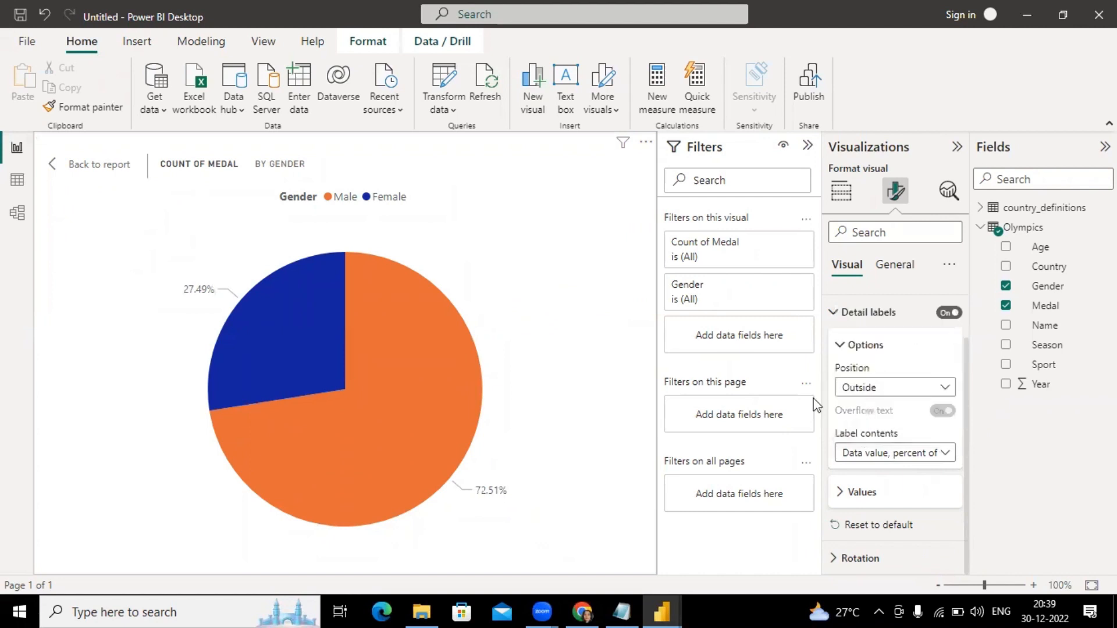
click(867, 453)
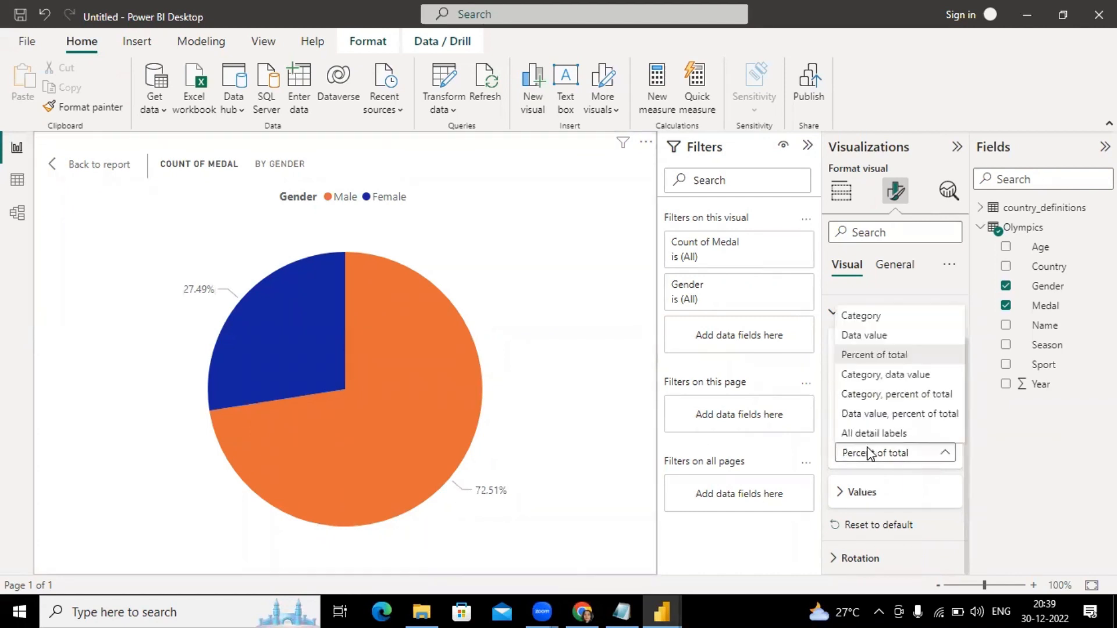
click(896, 377)
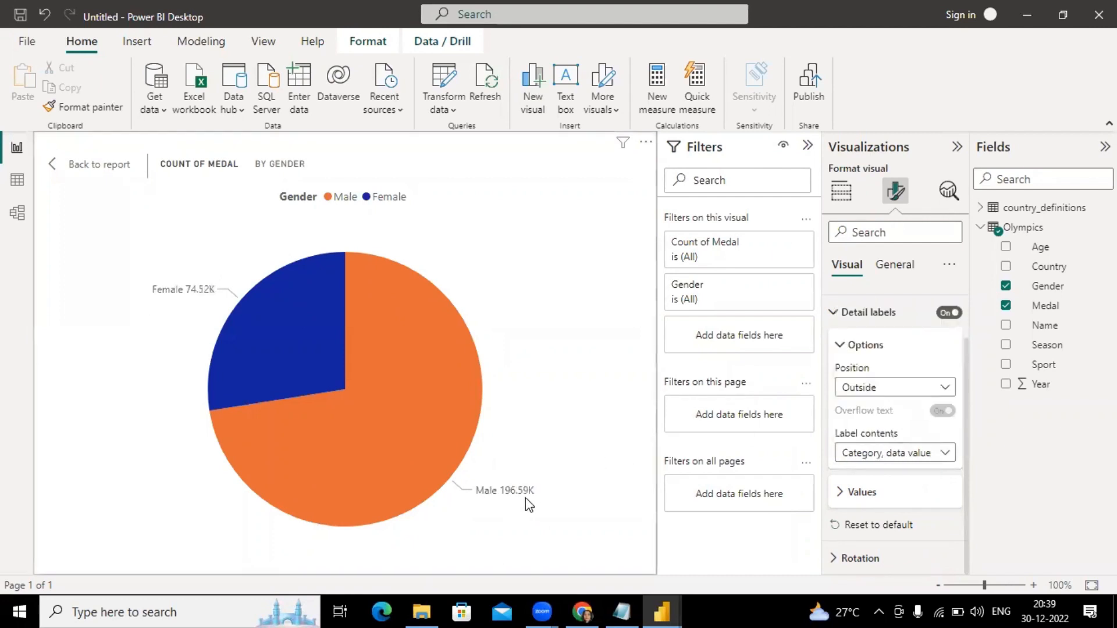
Set the detail label contents to Data value and collapse the detail label settings.
click(911, 454)
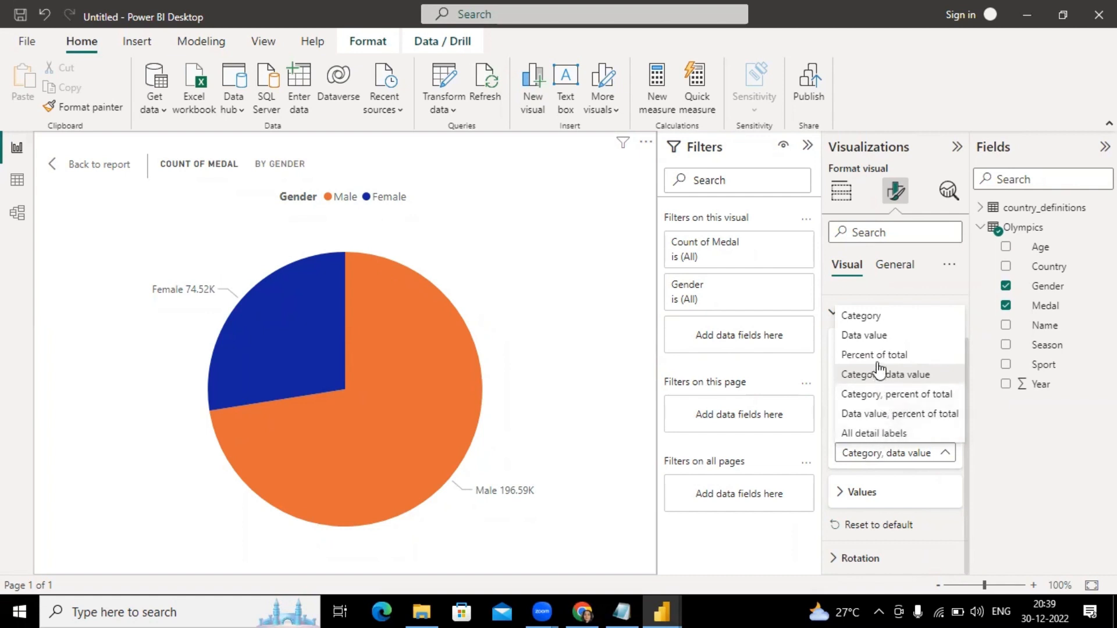
click(864, 335)
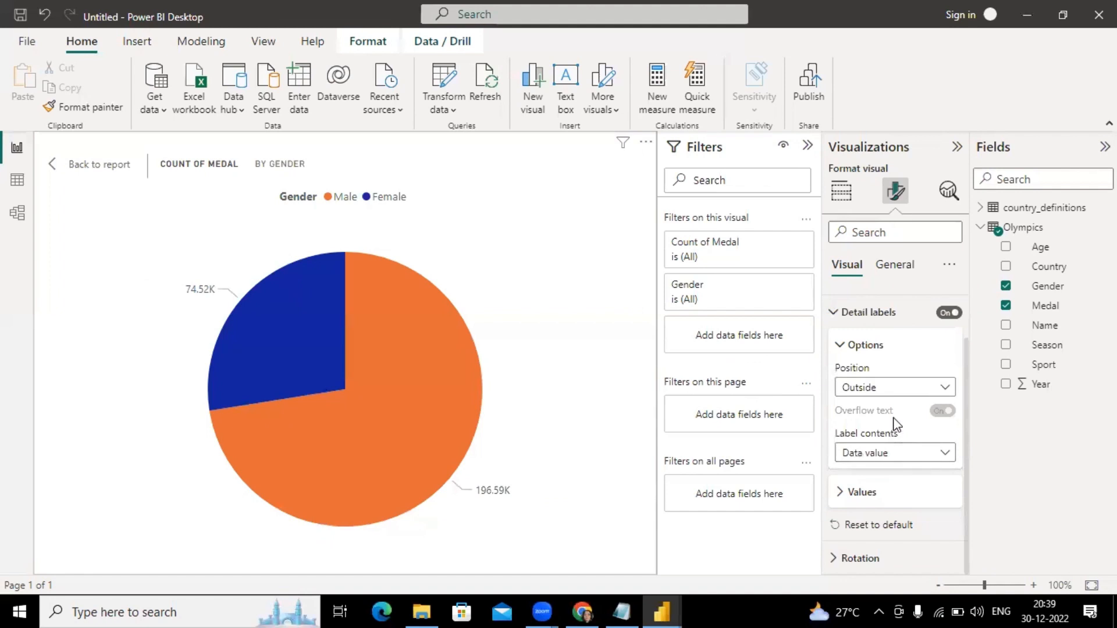
click(838, 315)
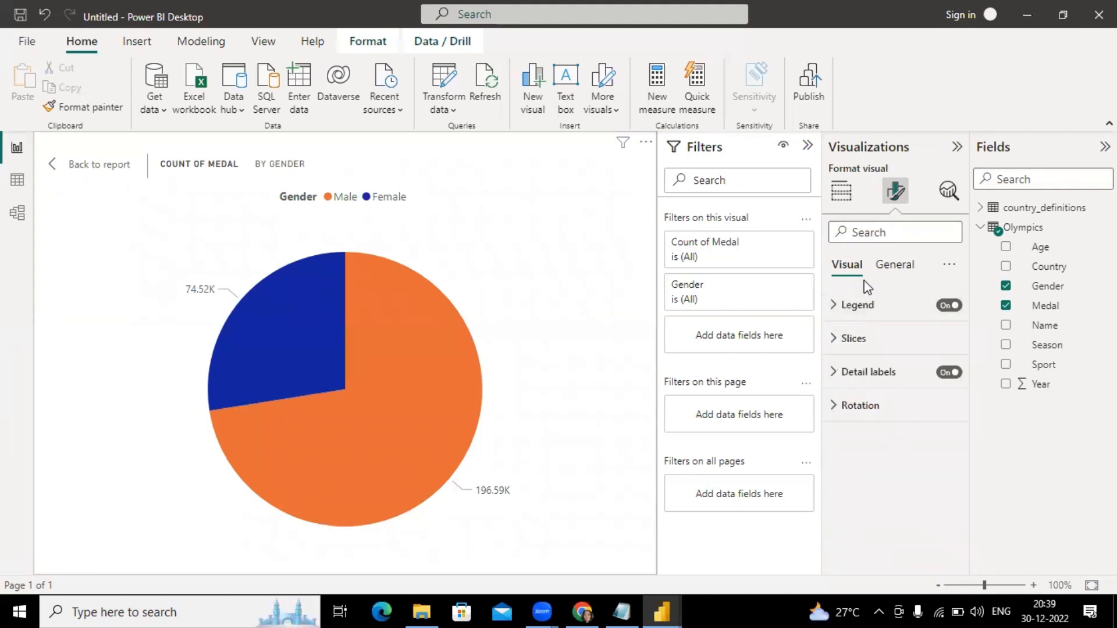
Recolor the Male slice in a darker shade of orange and open the color choices for the Female slice.
click(849, 343)
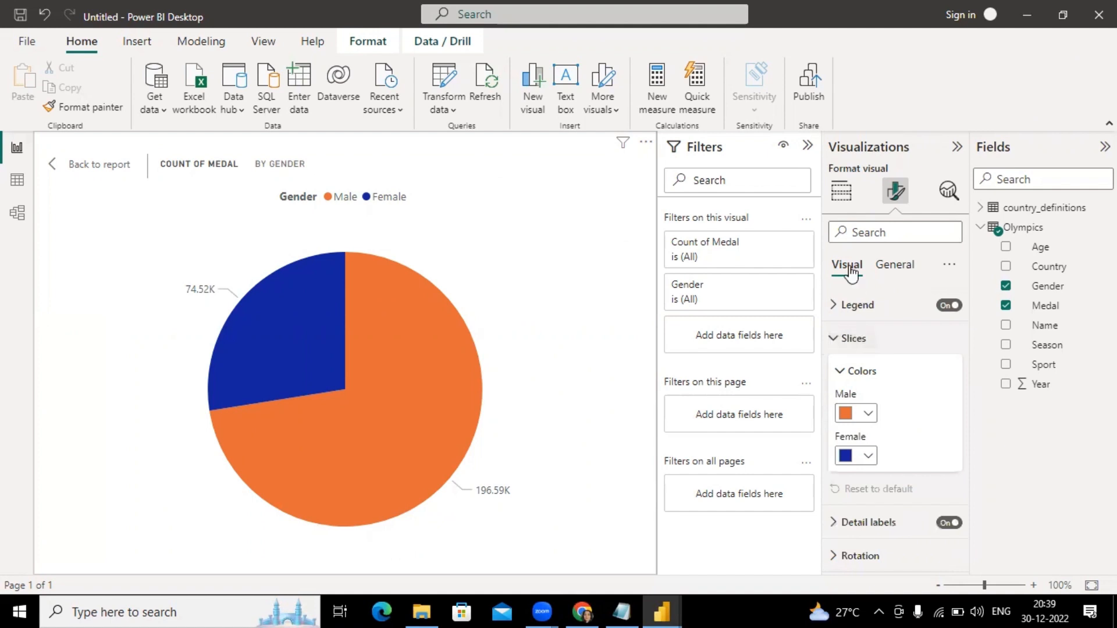
click(869, 414)
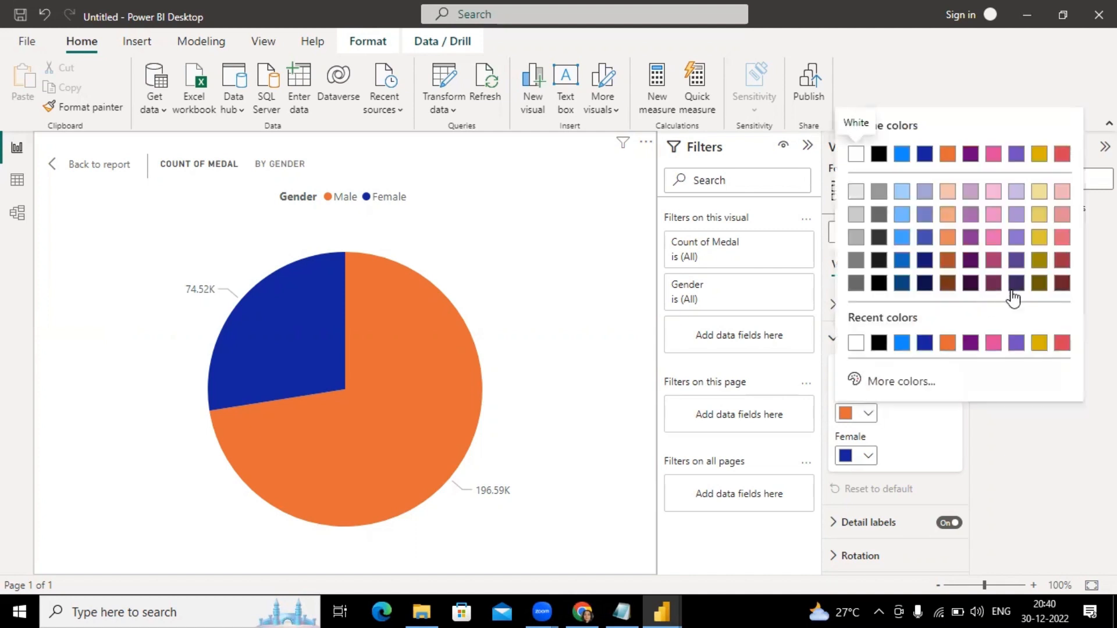
click(947, 263)
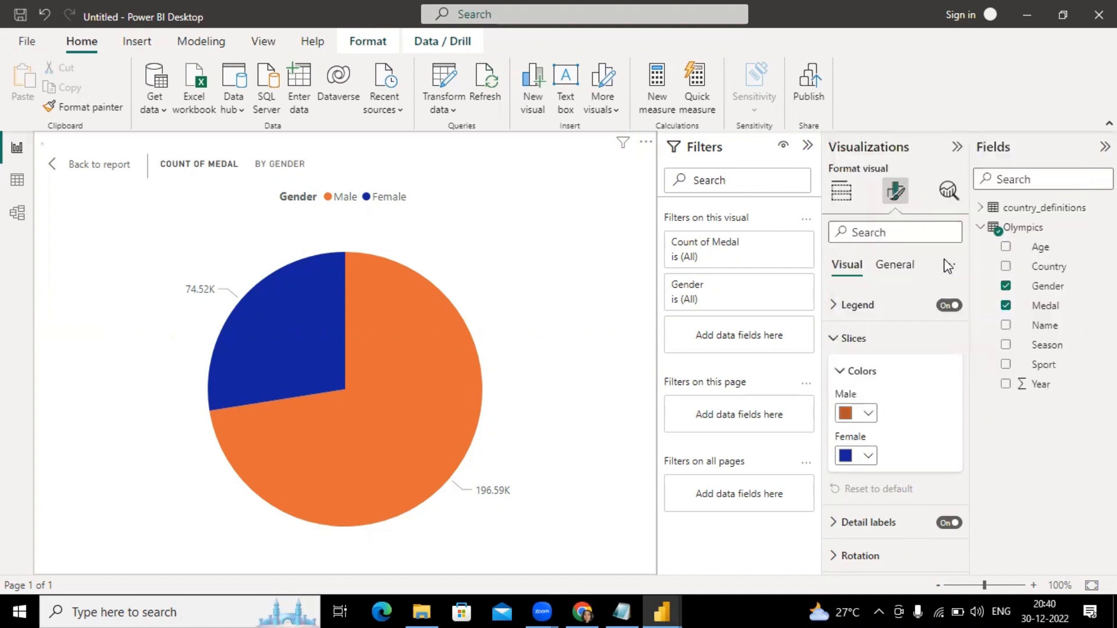
click(866, 456)
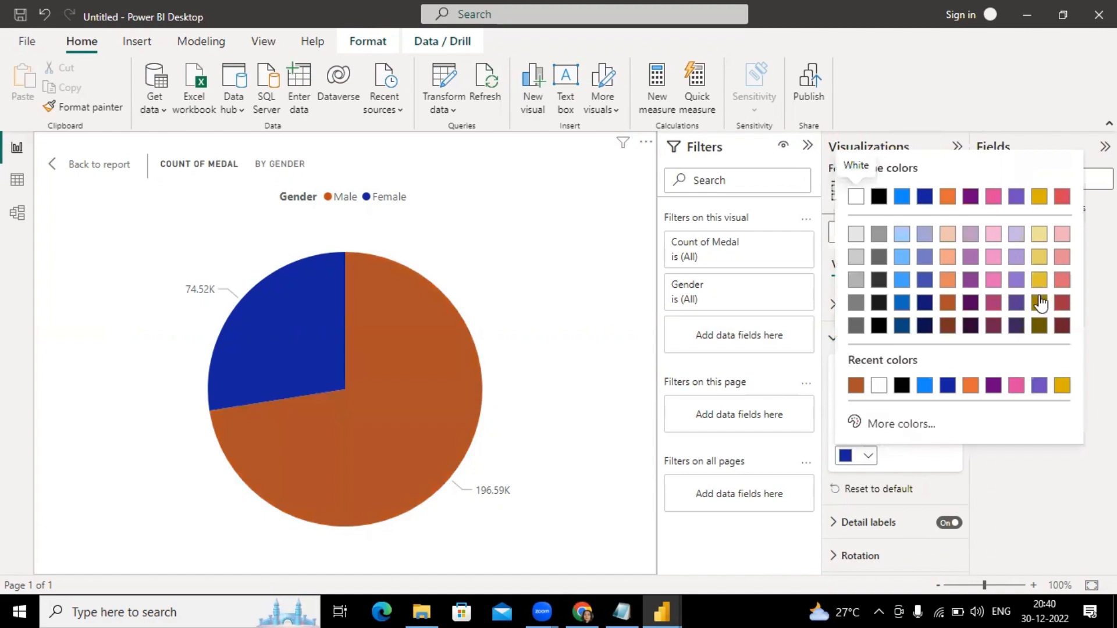